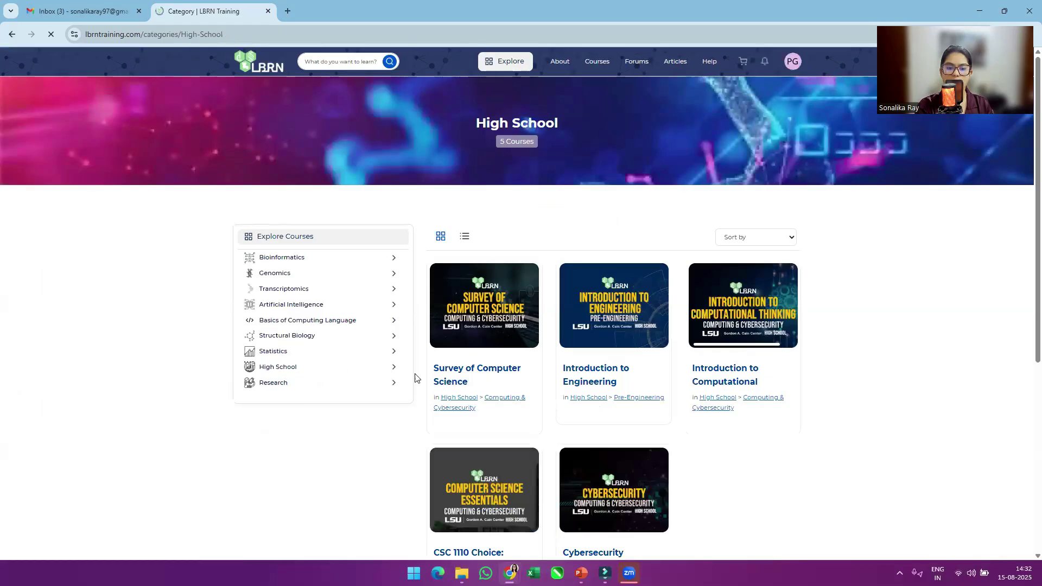
# Show the Computing & Cybersecurity courses within the High School category
pyautogui.click(393, 367)
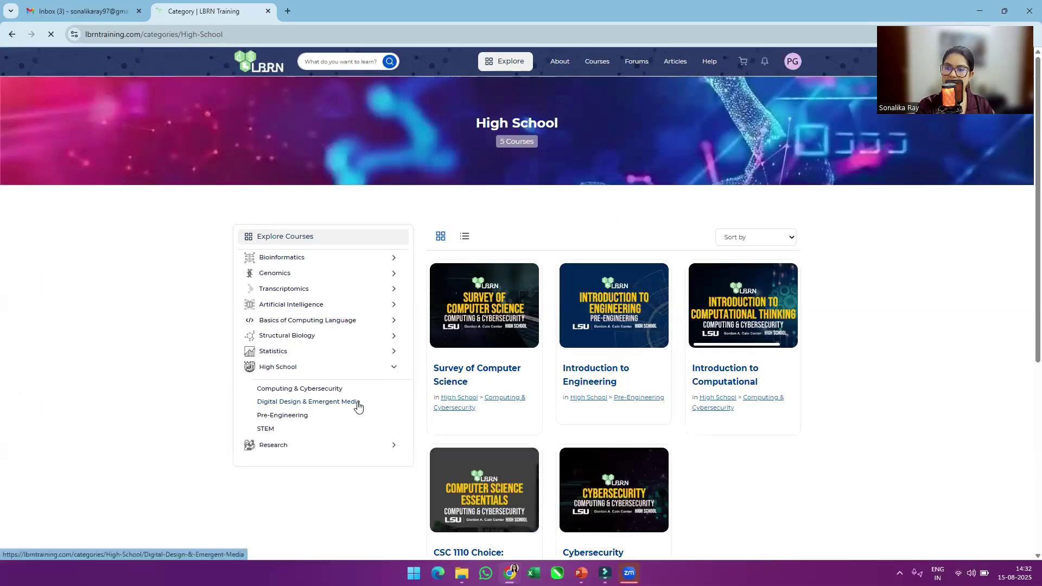
pyautogui.click(317, 389)
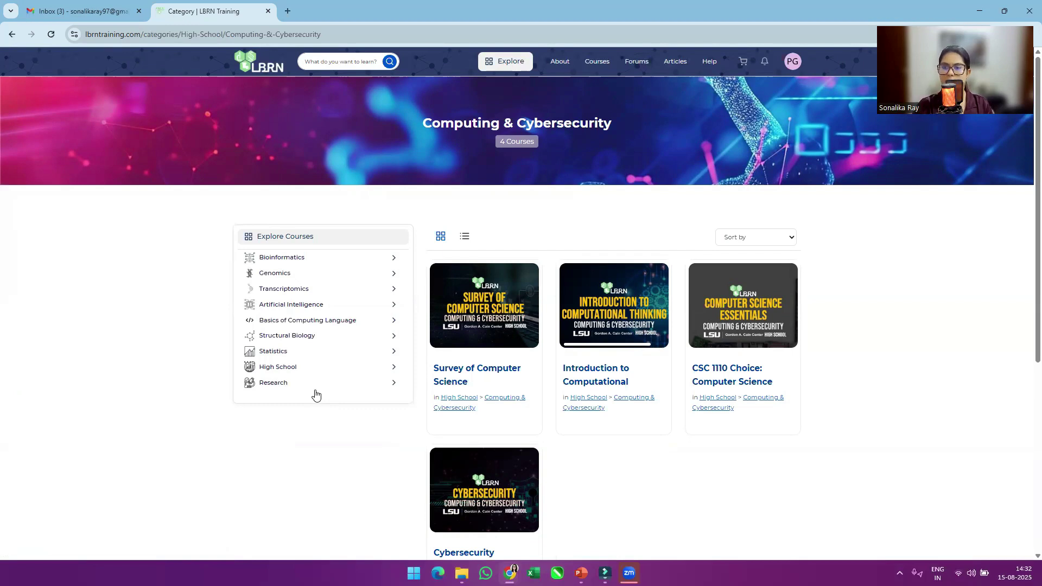
# Open the facilitator's dashboard from the account options
pyautogui.click(794, 63)
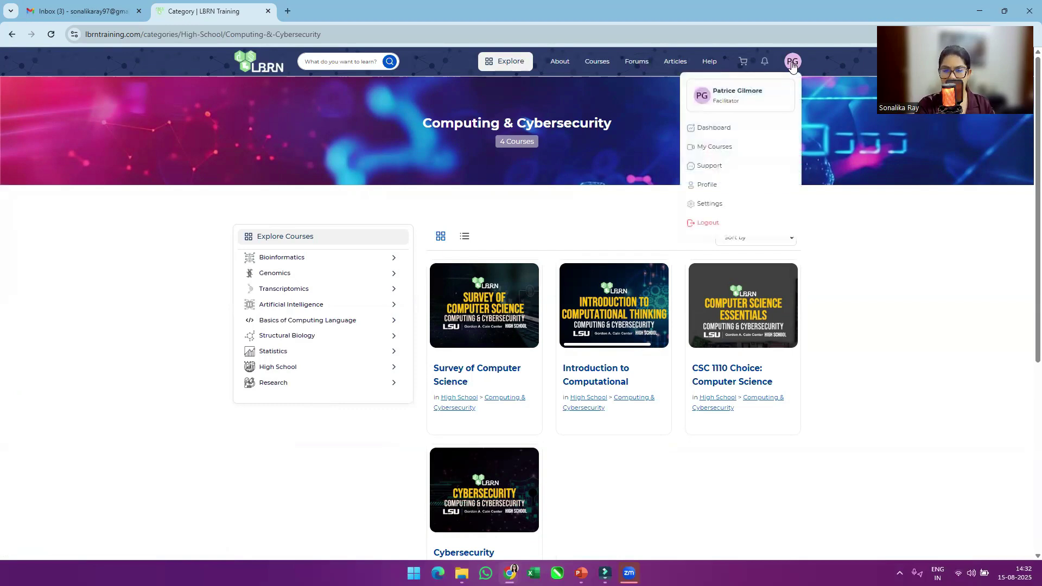
pyautogui.moveTo(789, 65)
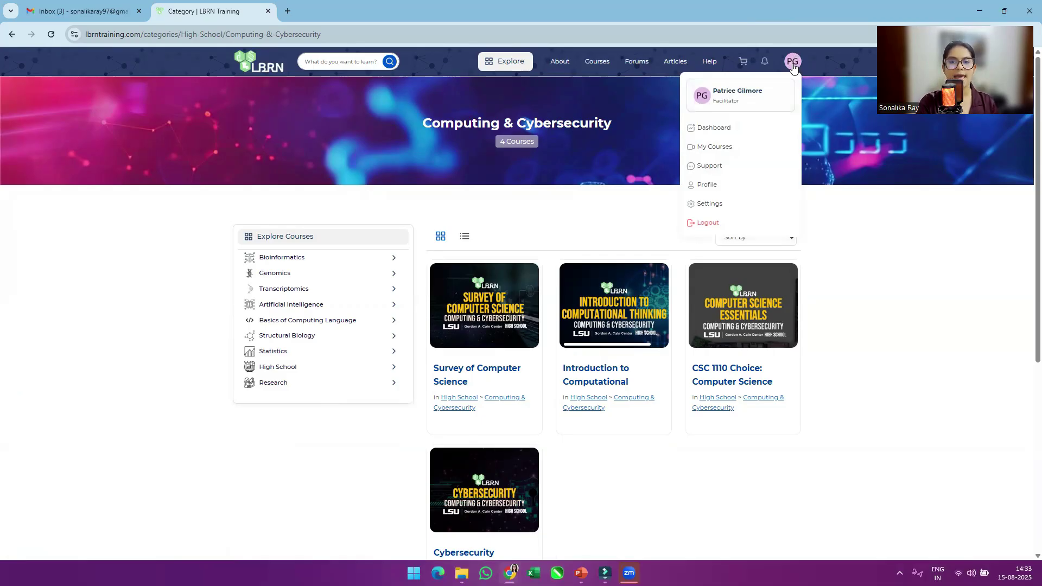
pyautogui.click(706, 130)
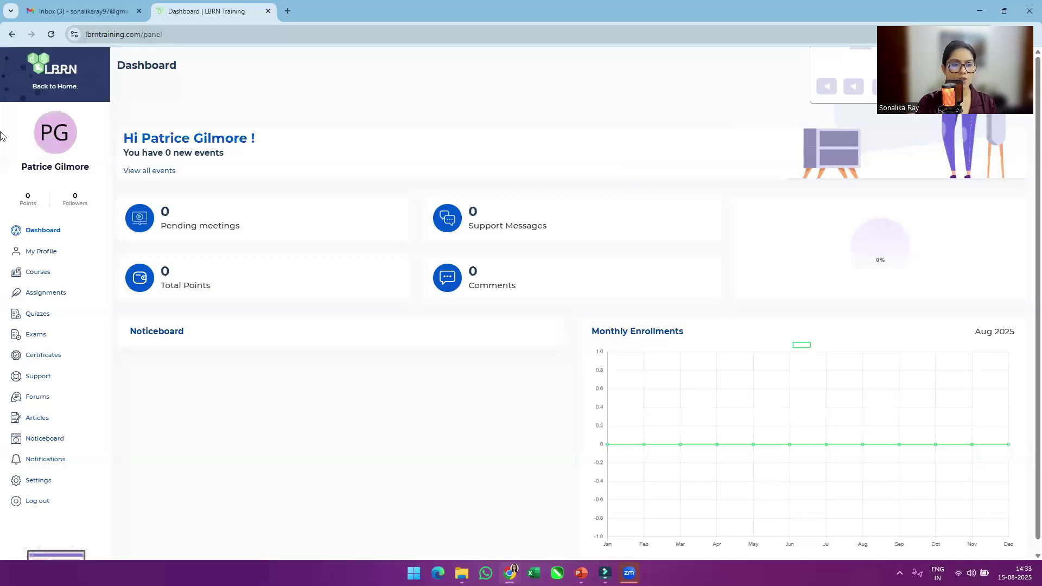
# Open the facilitator's own profile for editing and look through its Basic Information, Images and About settings
pyautogui.click(52, 251)
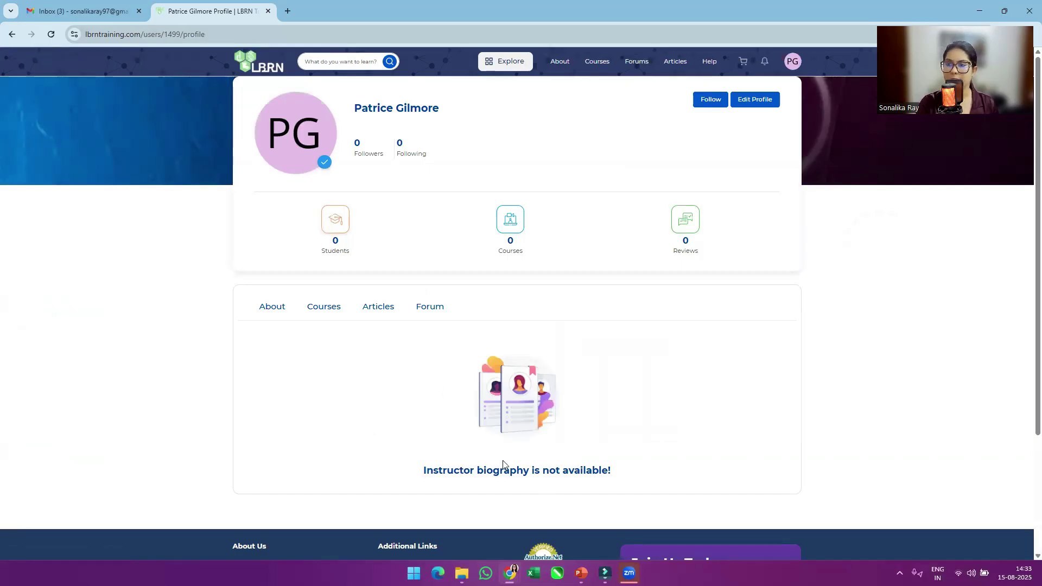
pyautogui.click(760, 102)
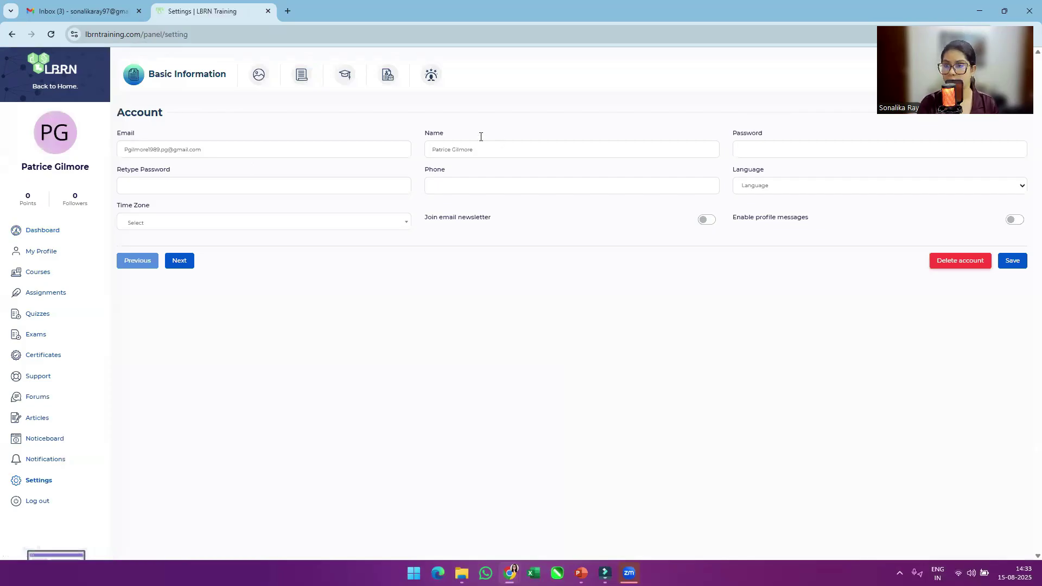
pyautogui.click(264, 77)
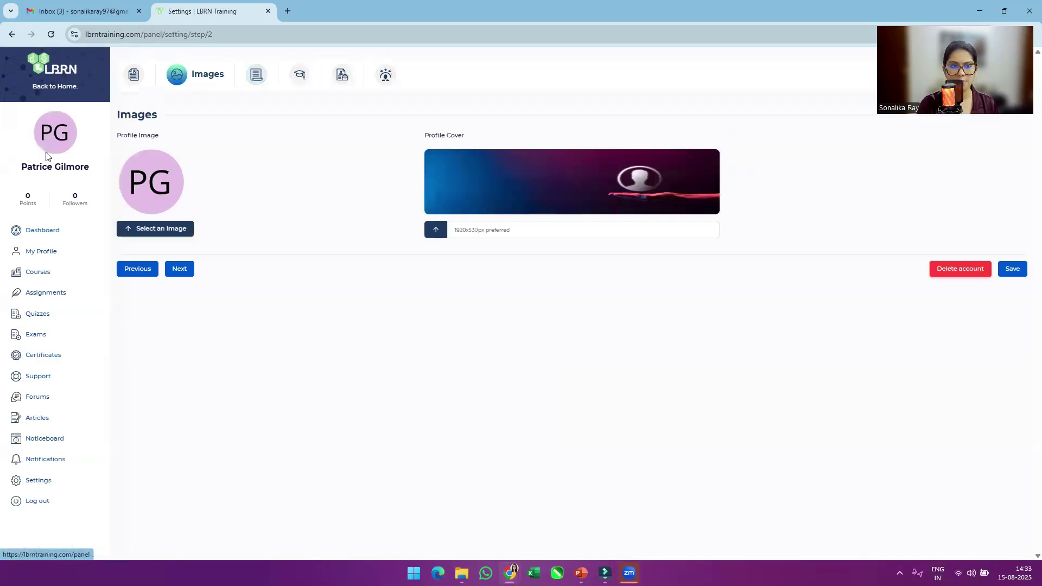
pyautogui.click(254, 78)
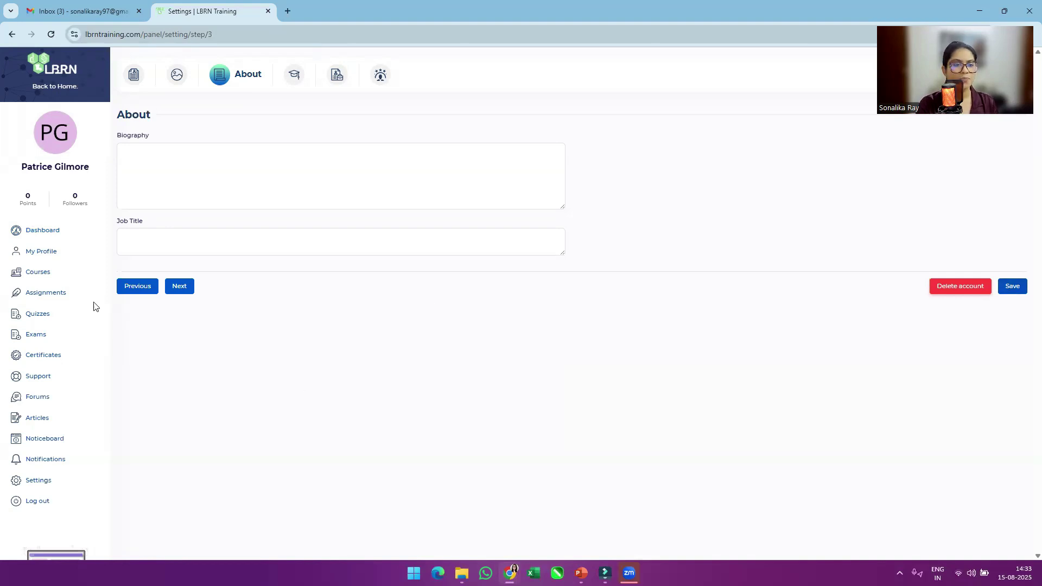
# Open the invited course 135 - Introduction to Computational Thinking in a new browser tab and switch to it
pyautogui.click(41, 277)
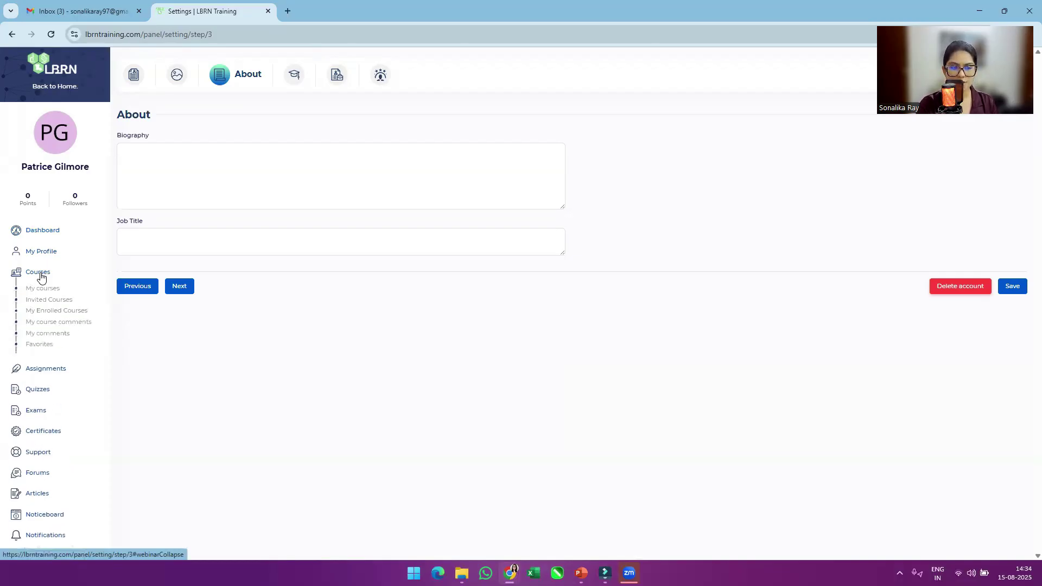
pyautogui.click(61, 302)
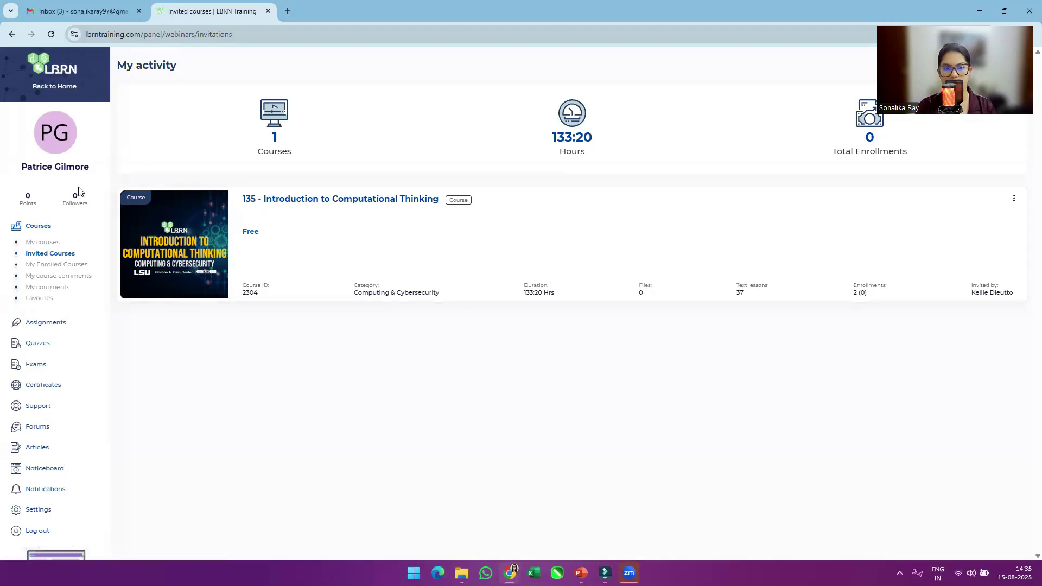
pyautogui.rightClick(308, 203)
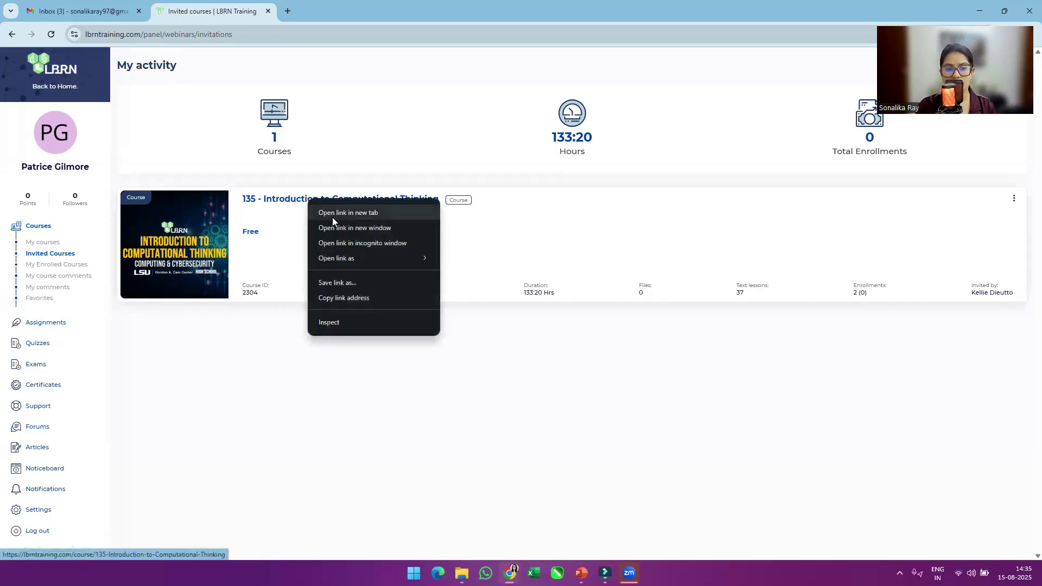
pyautogui.click(334, 213)
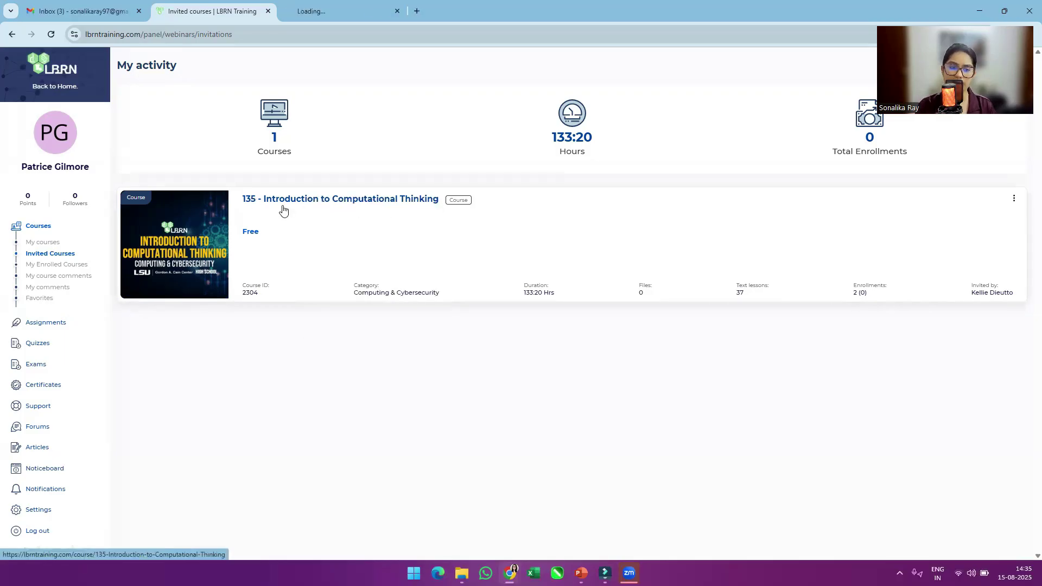
pyautogui.click(348, 4)
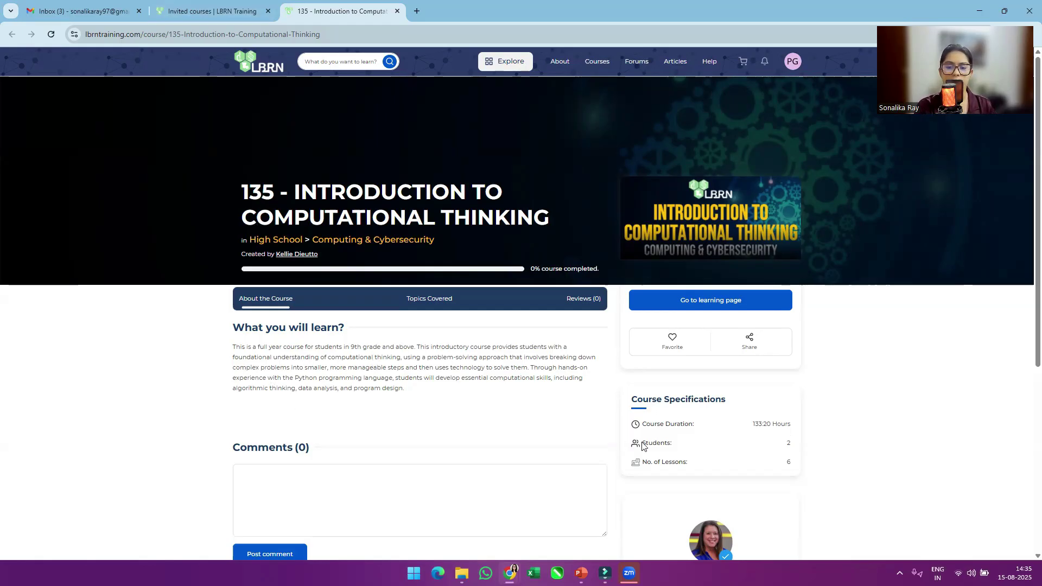
# Highlight the number of students, number of lessons and course duration in the Course Specifications
pyautogui.moveTo(643, 442); pyautogui.dragTo(674, 443)
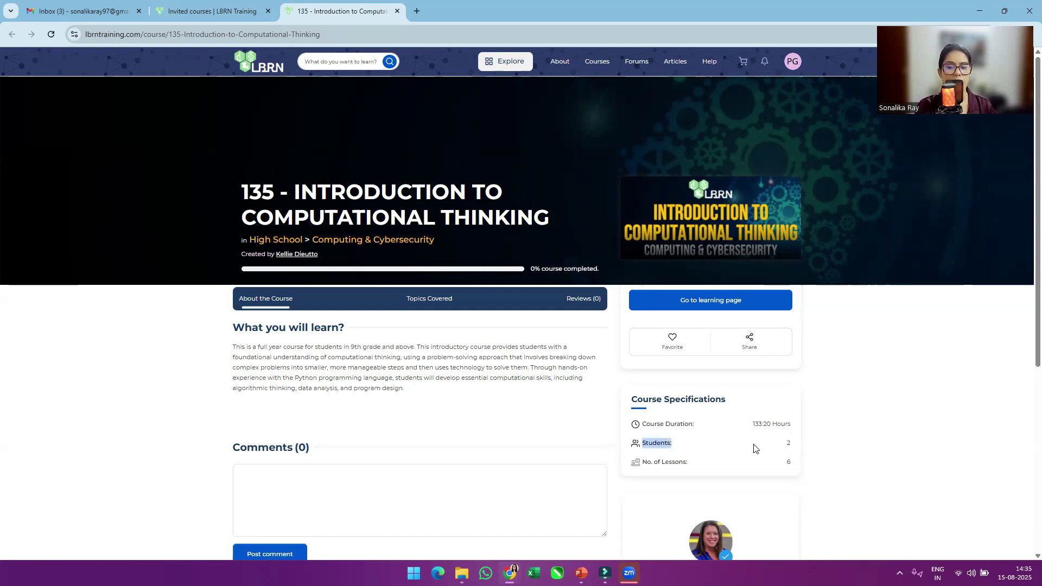
pyautogui.doubleClick(788, 445)
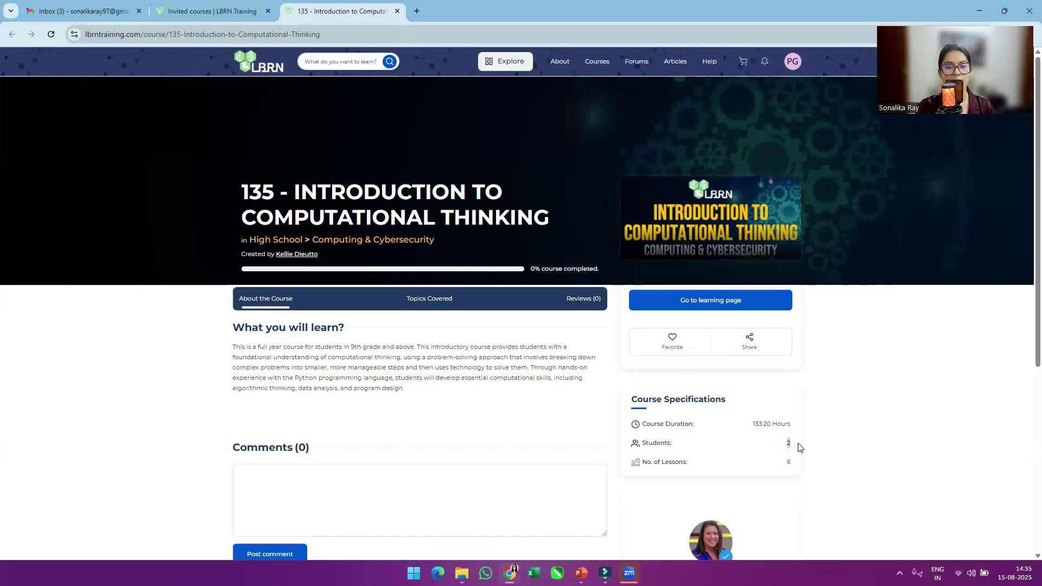
pyautogui.moveTo(785, 461); pyautogui.dragTo(804, 466)
pyautogui.moveTo(752, 424); pyautogui.dragTo(790, 424)
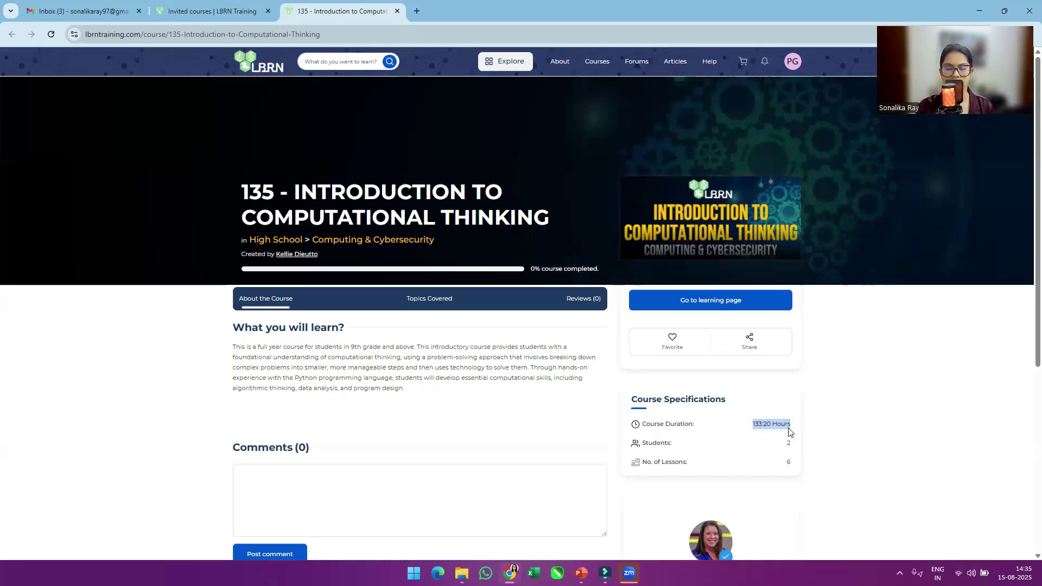
# Switch between the instructor and facilitator cards below the Course Specifications, ending on the facilitator's card
pyautogui.scroll(-3, 787, 433)
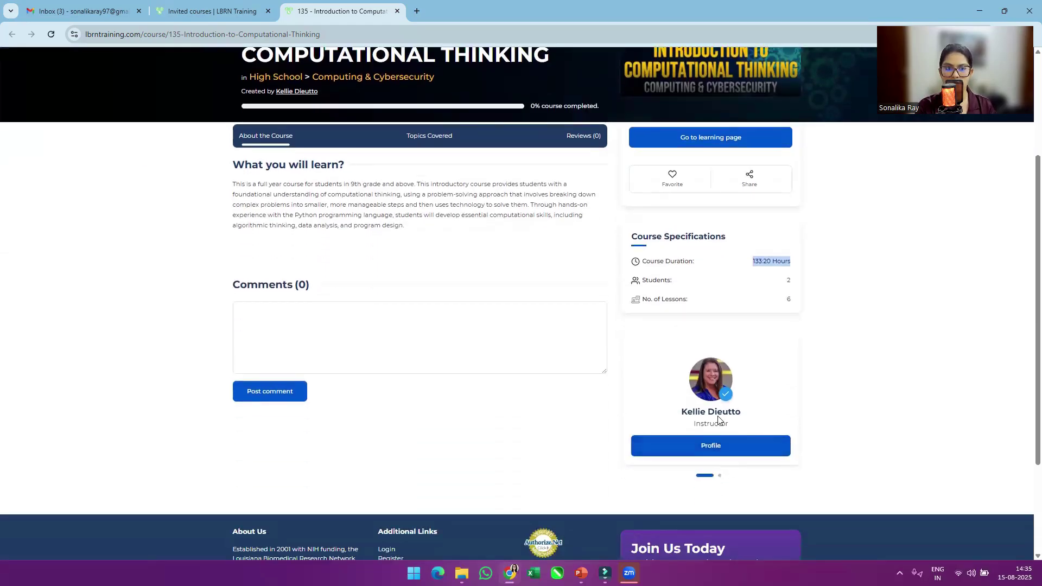
pyautogui.click(720, 476)
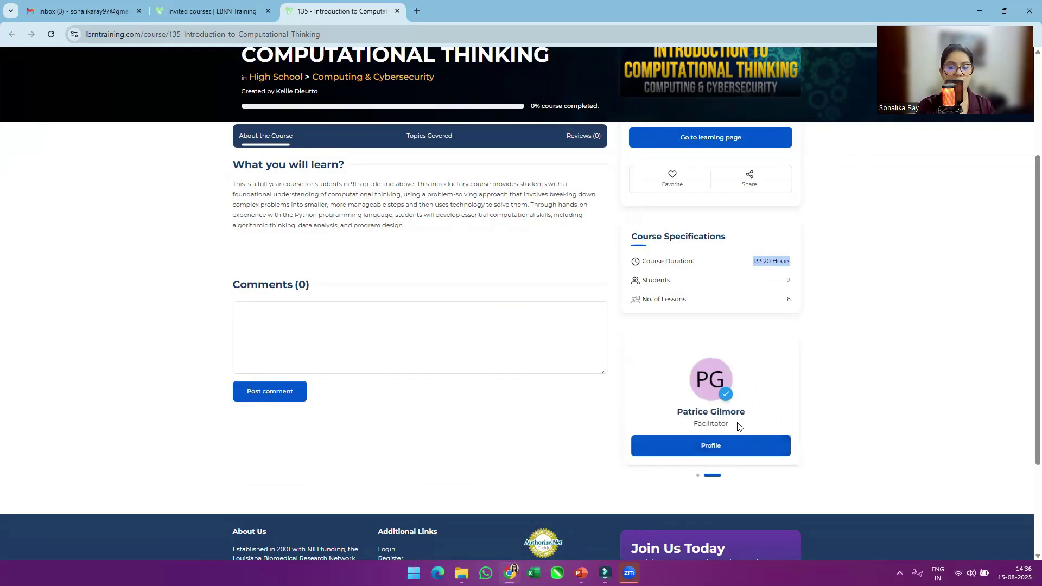
pyautogui.click(698, 476)
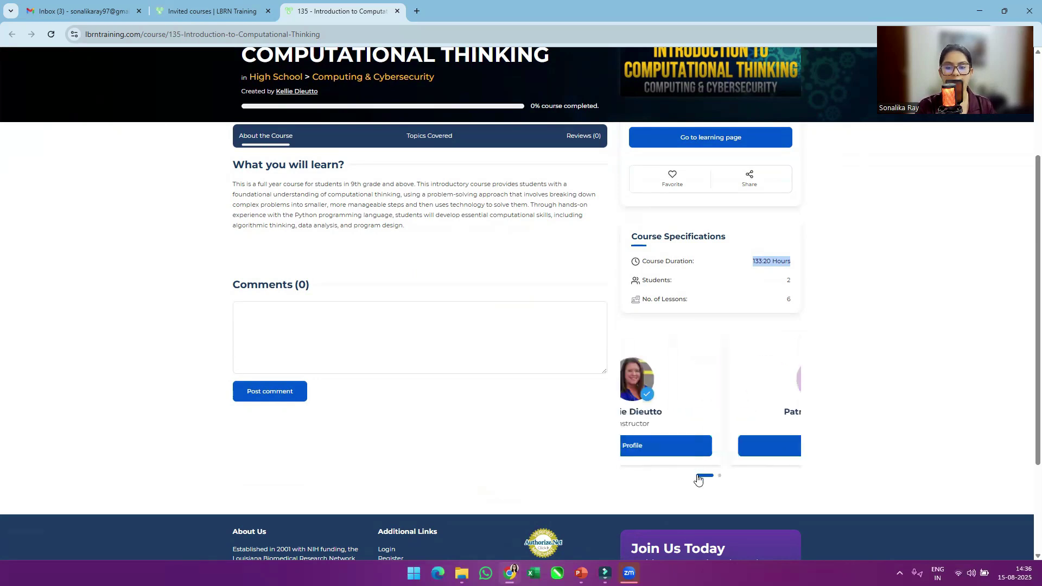
pyautogui.click(719, 475)
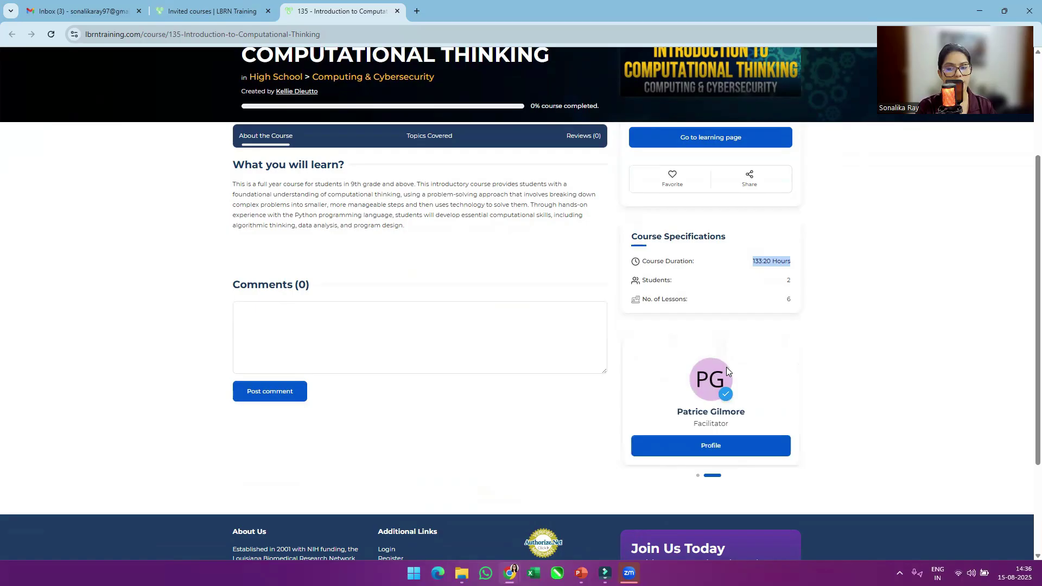
# Review the course's Topics Covered, expanding ICT Section 2: Python Basics and collapsing ICT Section 1
pyautogui.scroll(3, 743, 381)
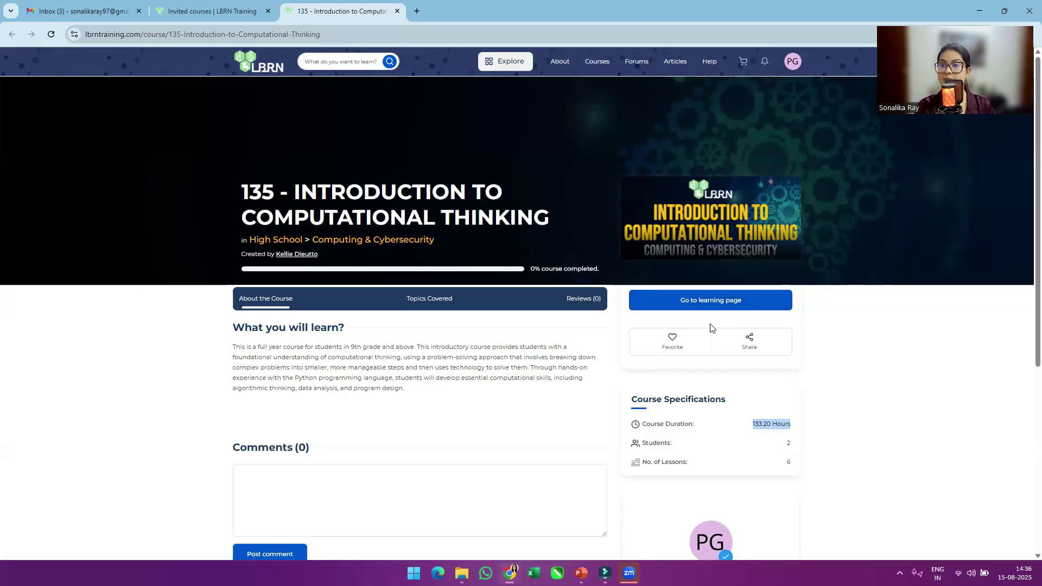
pyautogui.click(433, 306)
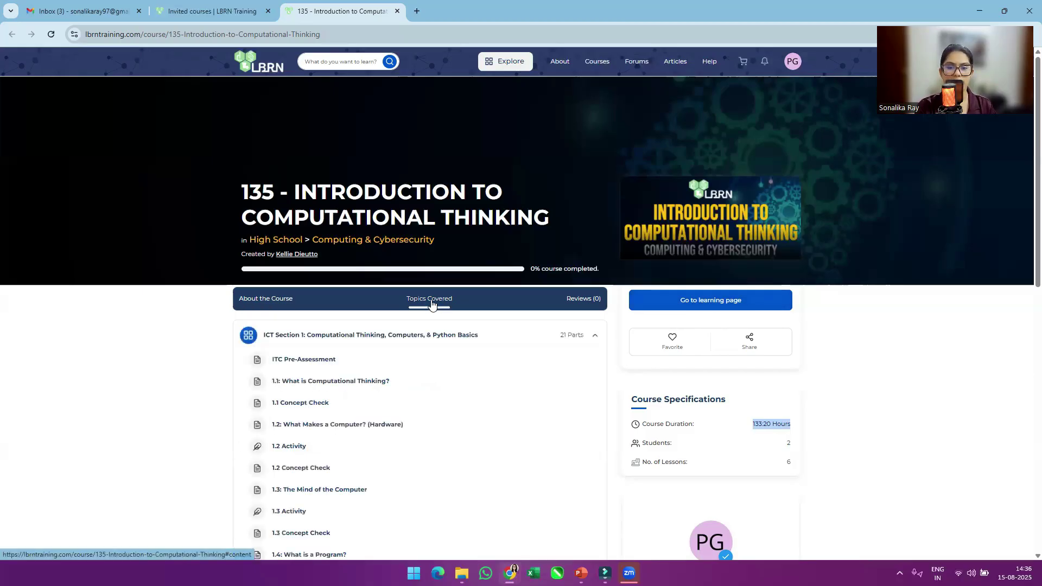
pyautogui.scroll(-2, 433, 305)
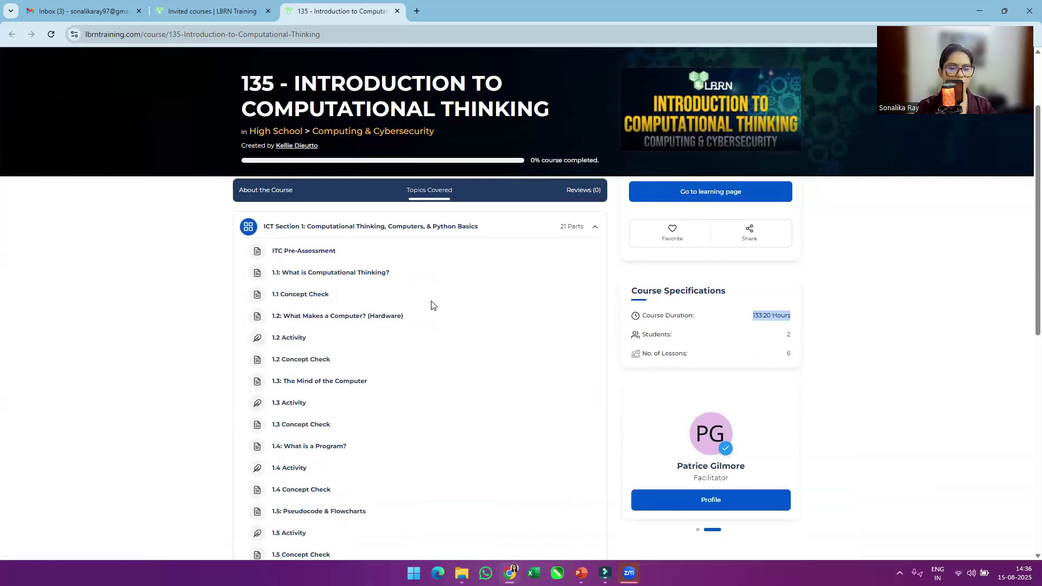
pyautogui.scroll(-1, 432, 305)
pyautogui.scroll(-1, 422, 369)
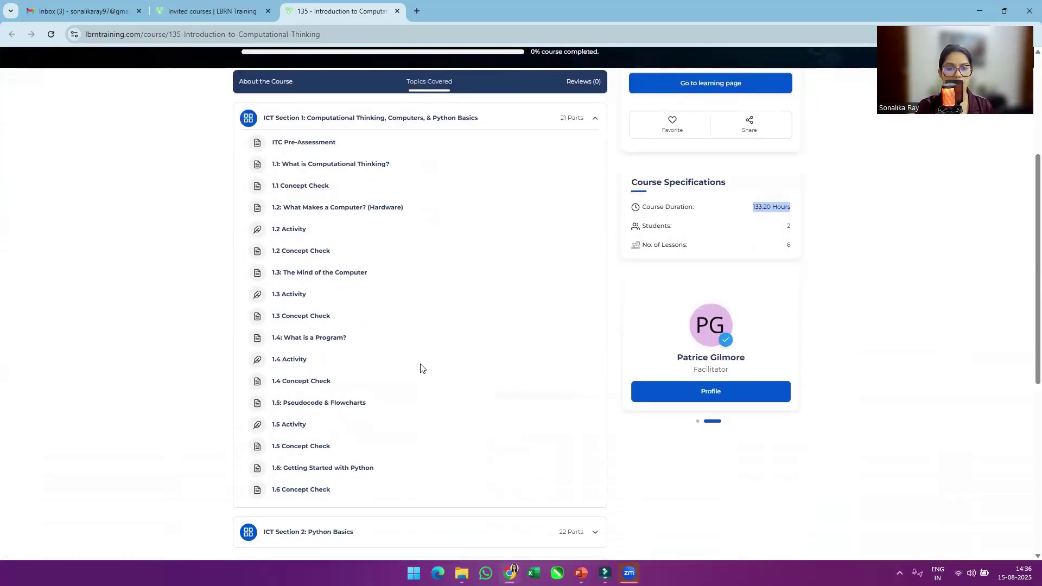
pyautogui.scroll(-5, 422, 368)
pyautogui.click(299, 263)
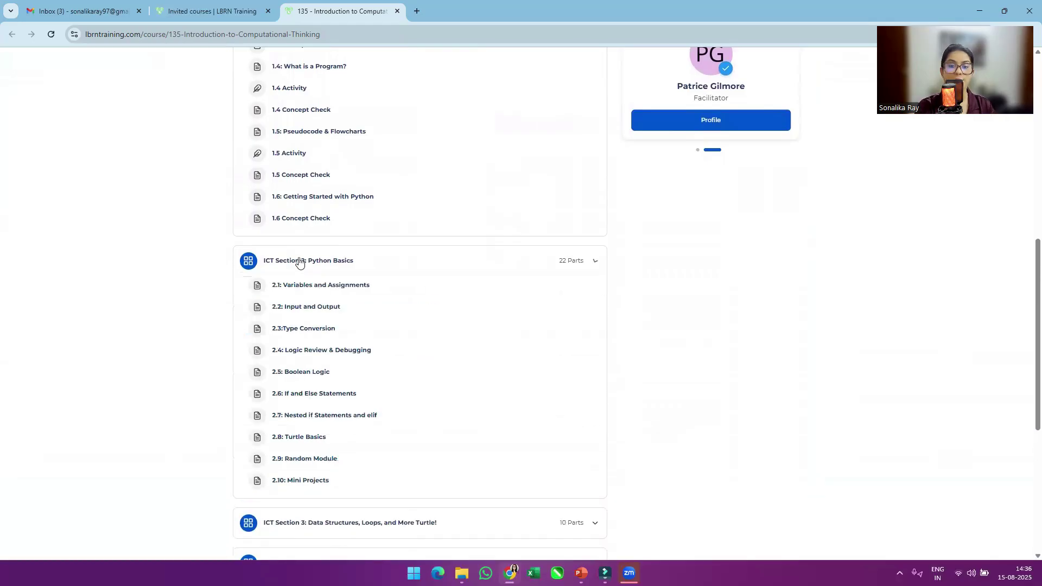
pyautogui.scroll(-3, 454, 396)
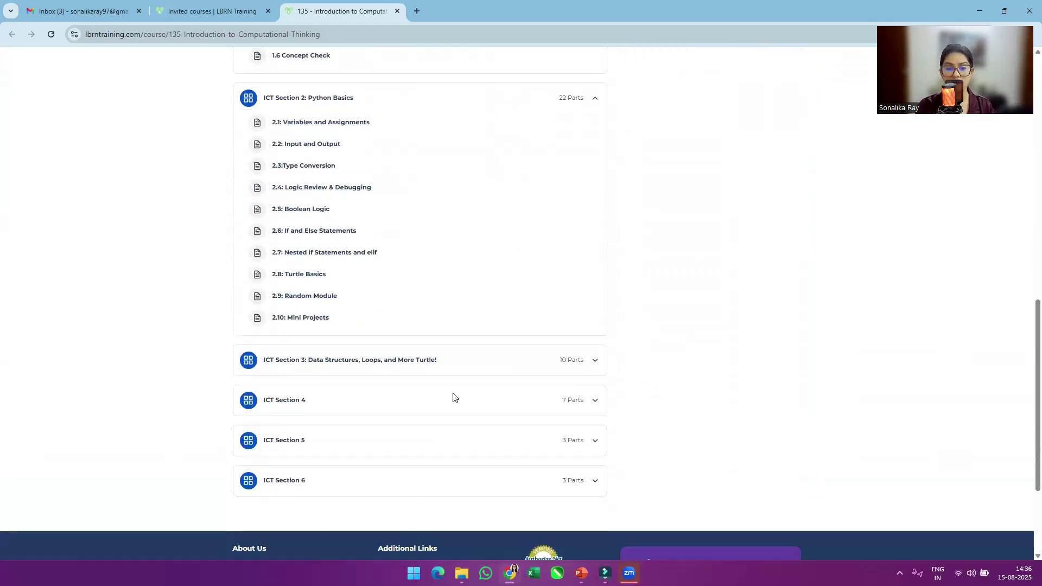
pyautogui.scroll(-3, 454, 391)
pyautogui.scroll(15, 454, 389)
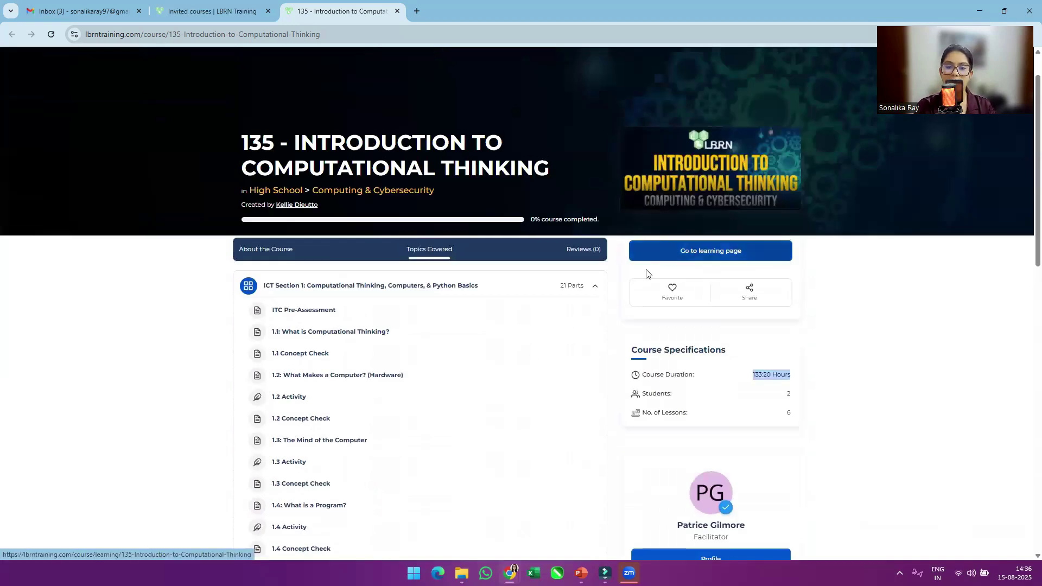
pyautogui.click(457, 285)
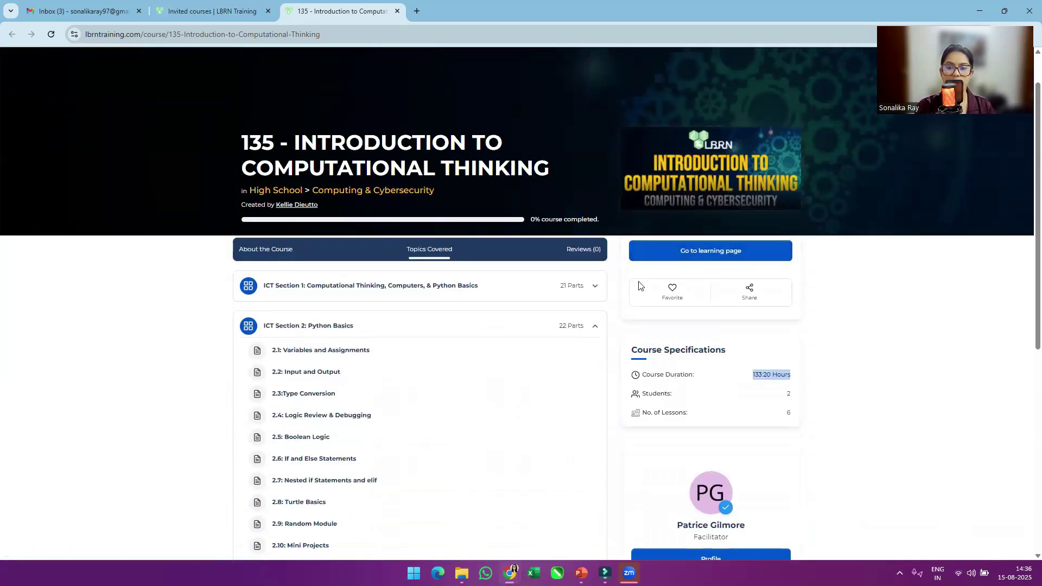
# Go to the course's learning page and view the ICT Syllabus resource in ICT Section 1
pyautogui.click(691, 259)
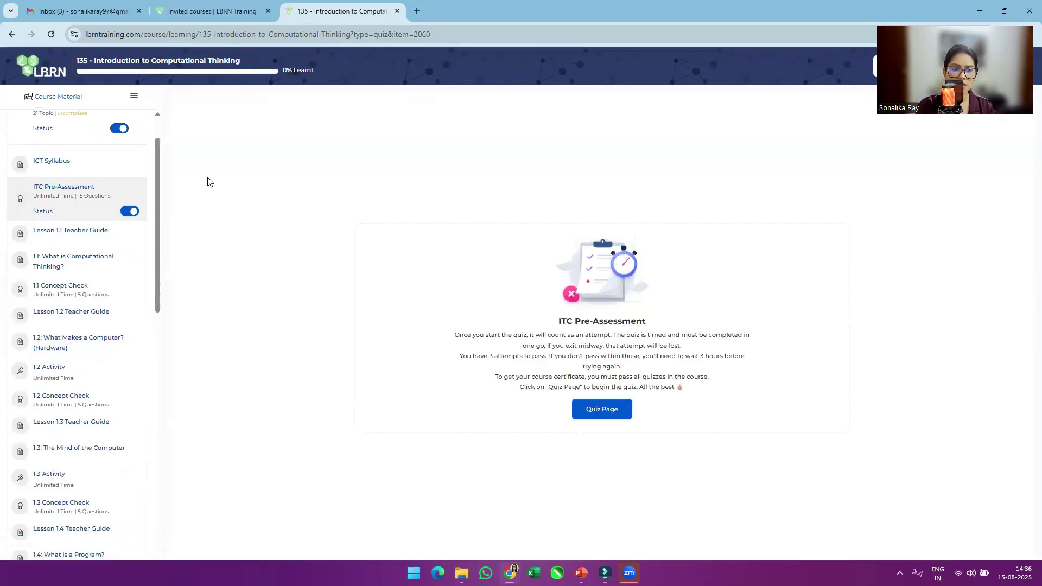
pyautogui.scroll(1, 75, 213)
pyautogui.click(51, 222)
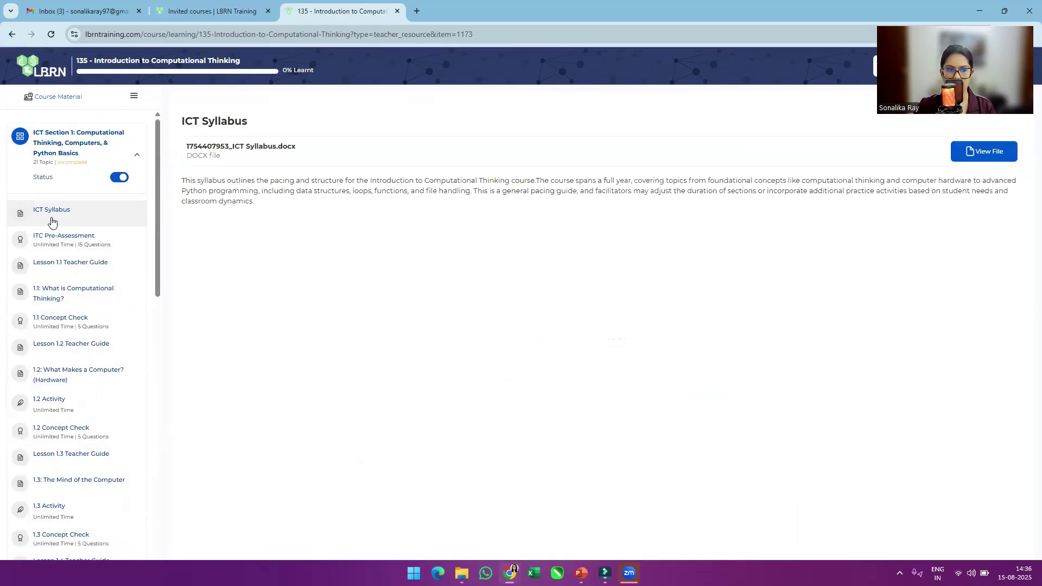
# Look over the list of ICT sections and open the quiz page of the ITC Pre-Assessment in ICT Section 1
pyautogui.click(79, 151)
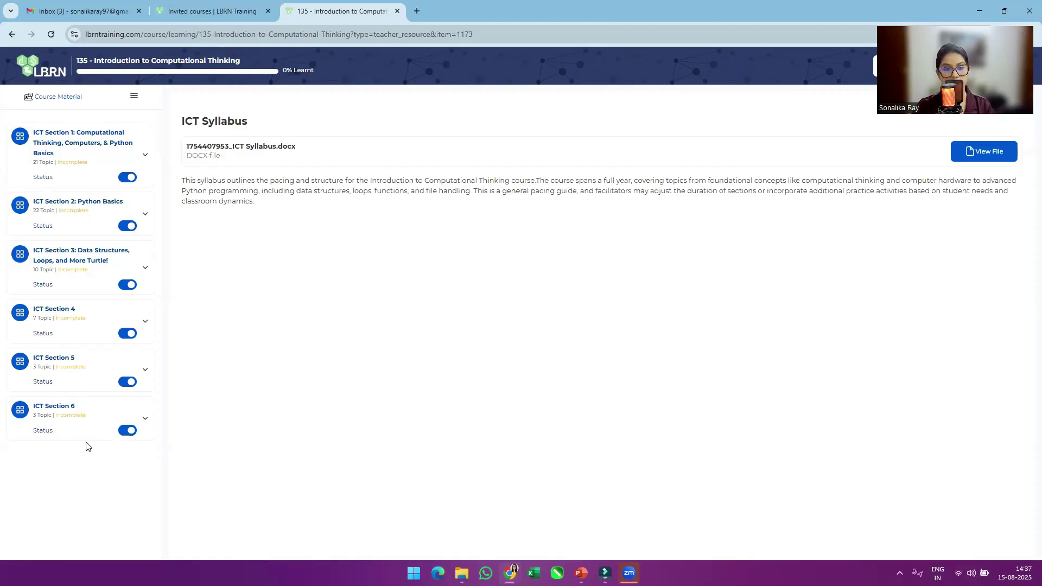
pyautogui.click(74, 151)
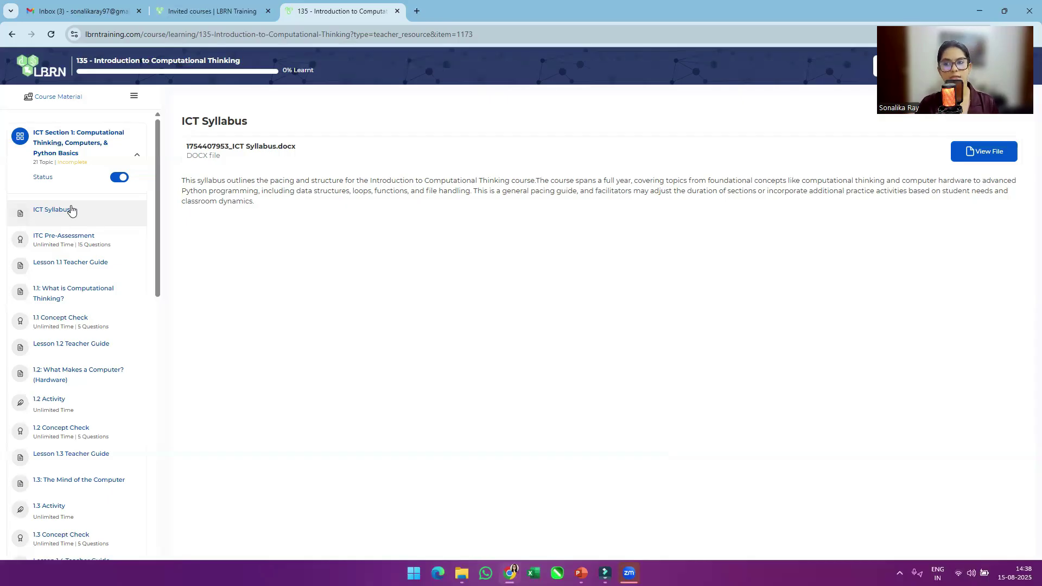
pyautogui.click(83, 241)
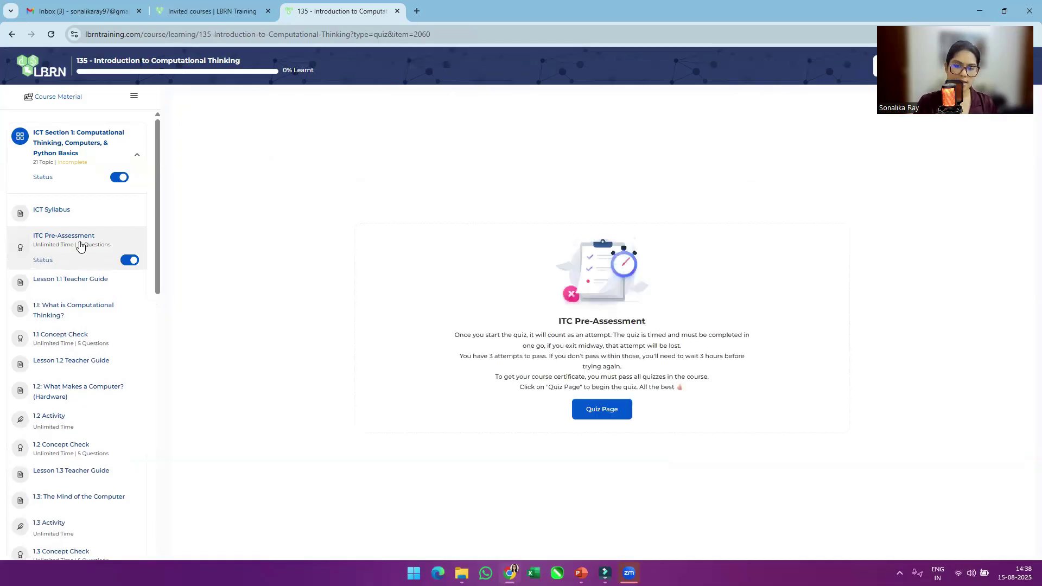
pyautogui.click(608, 413)
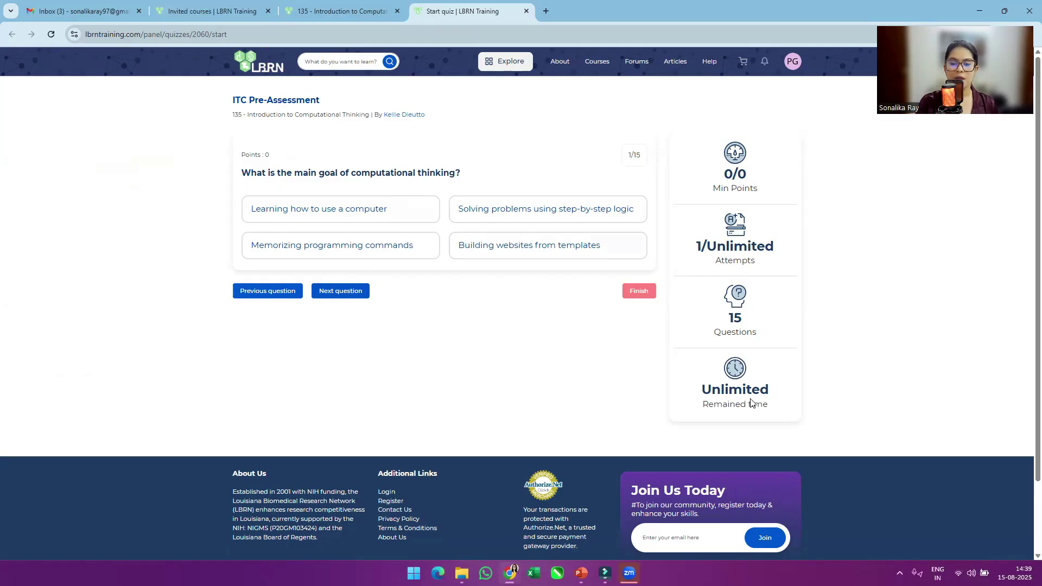
# Review the ITC Pre-Assessment's quiz details, highlighting the number of questions, attempts, minimum points and remaining time
pyautogui.moveTo(758, 339); pyautogui.dragTo(715, 313)
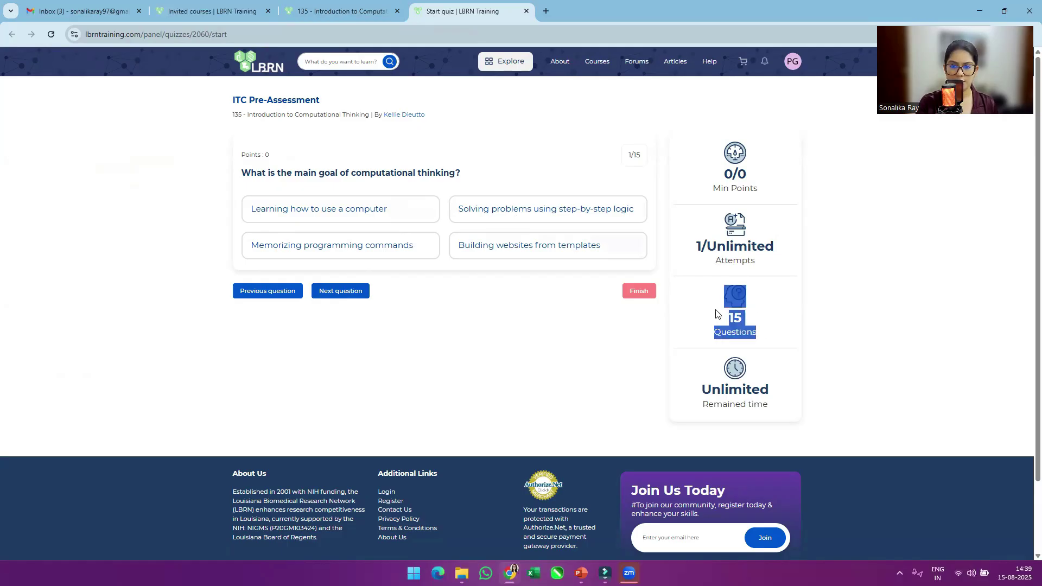
pyautogui.moveTo(760, 264); pyautogui.dragTo(690, 250)
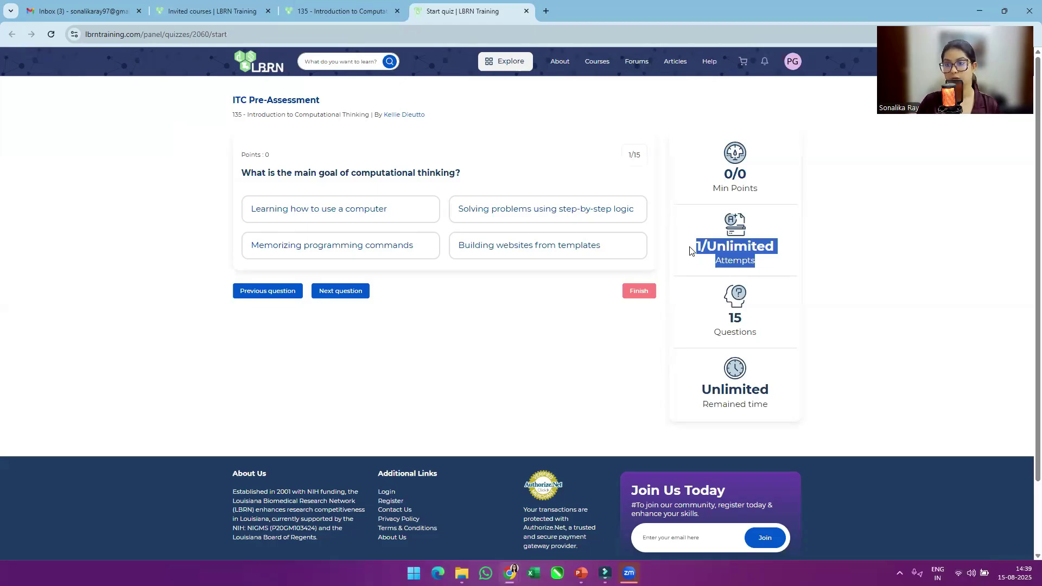
pyautogui.moveTo(706, 247); pyautogui.dragTo(797, 245)
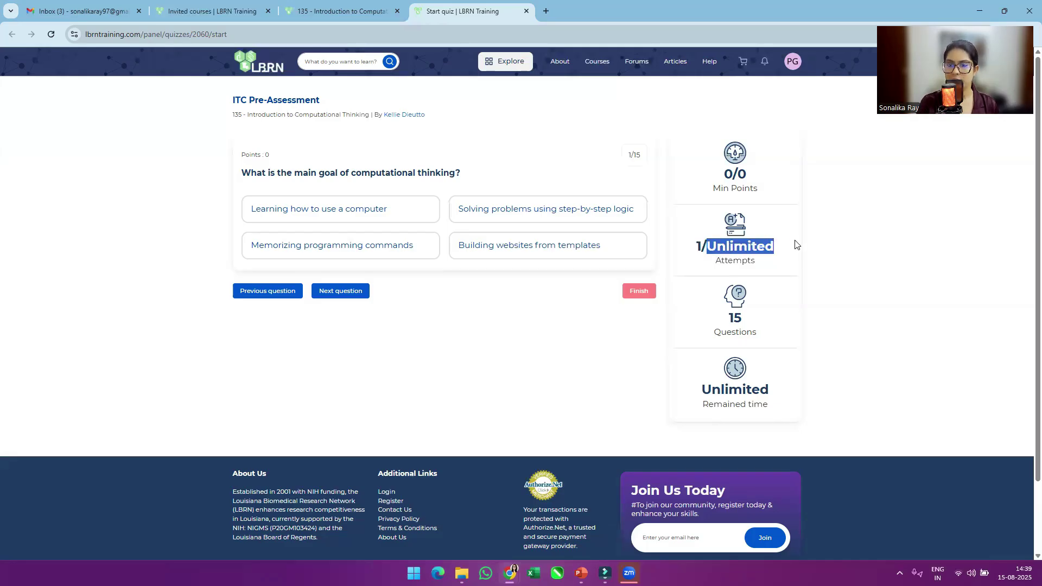
pyautogui.click(767, 263)
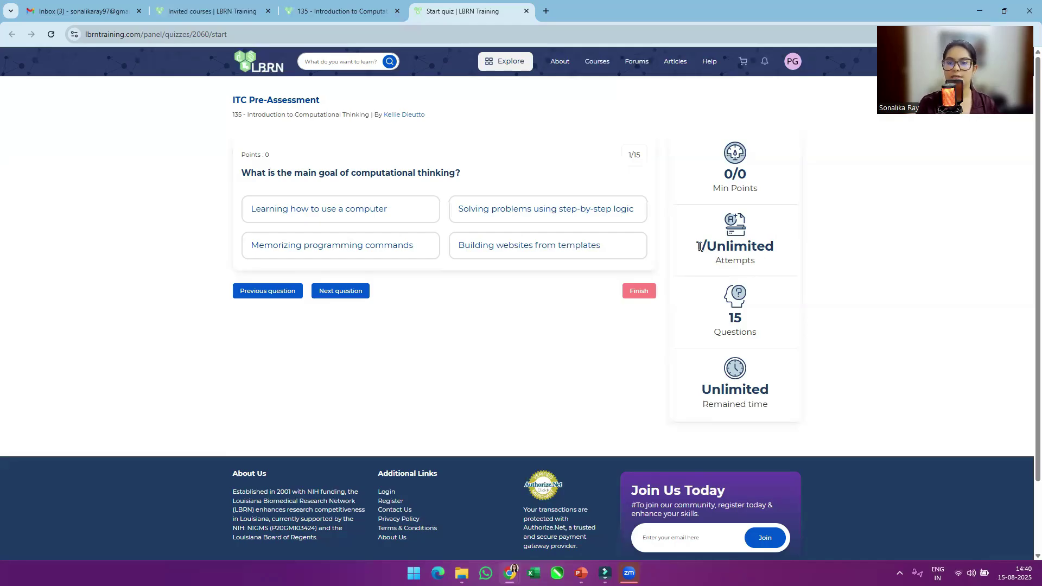
pyautogui.moveTo(729, 247); pyautogui.dragTo(775, 249)
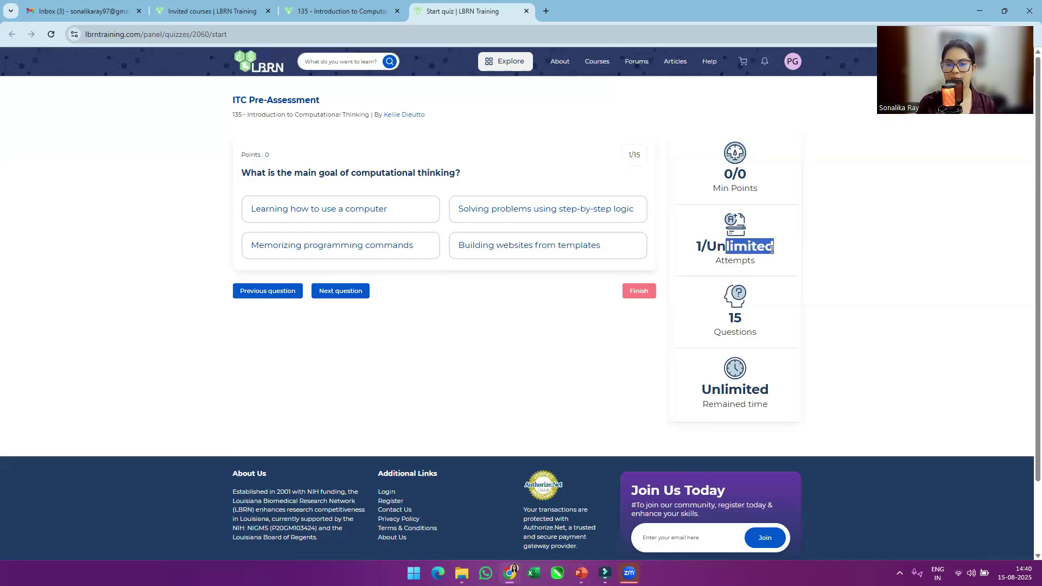
pyautogui.moveTo(696, 250); pyautogui.dragTo(702, 252)
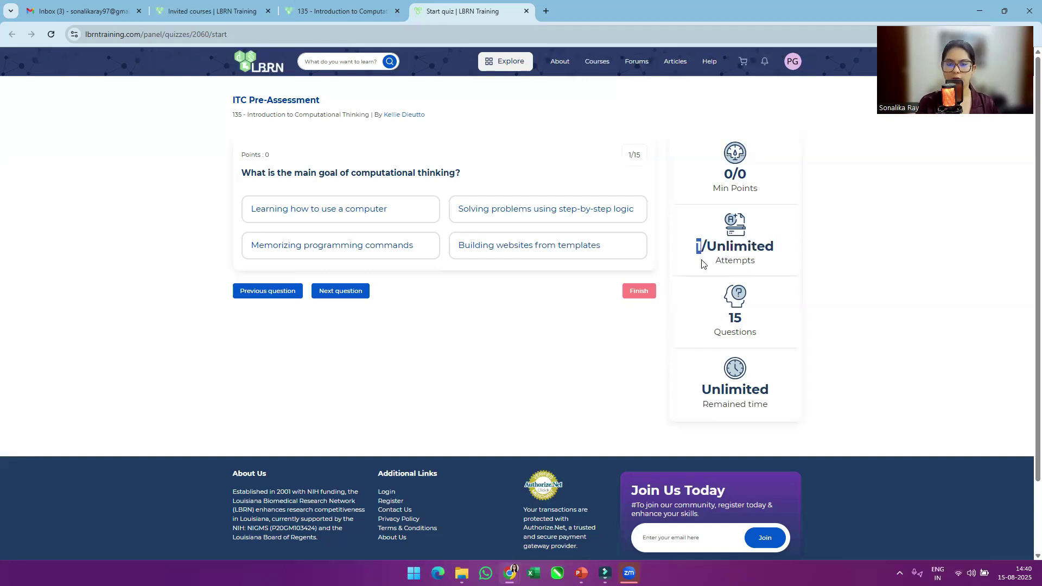
pyautogui.moveTo(737, 173); pyautogui.dragTo(747, 177)
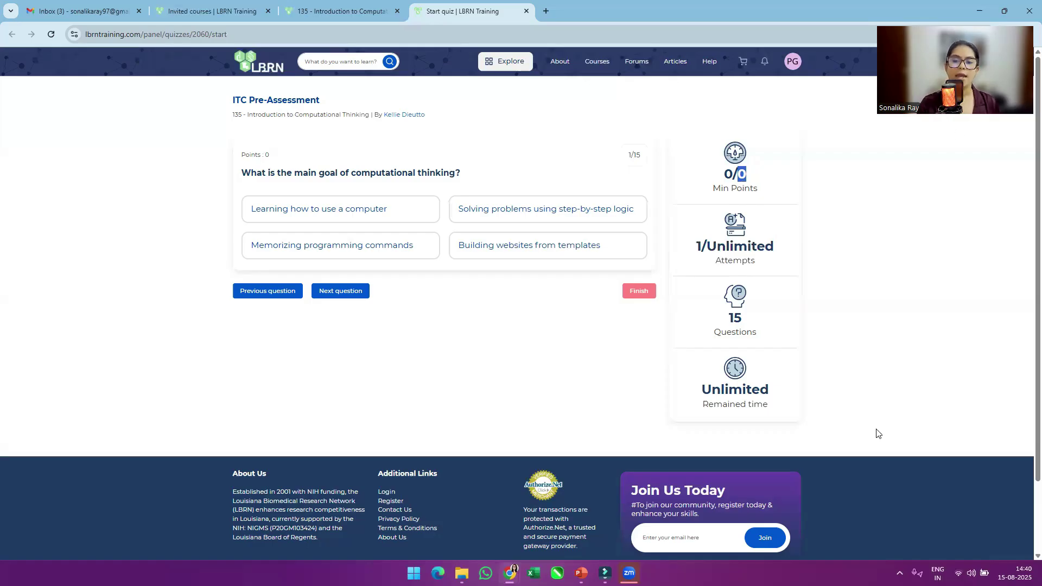
pyautogui.moveTo(701, 390); pyautogui.dragTo(791, 403)
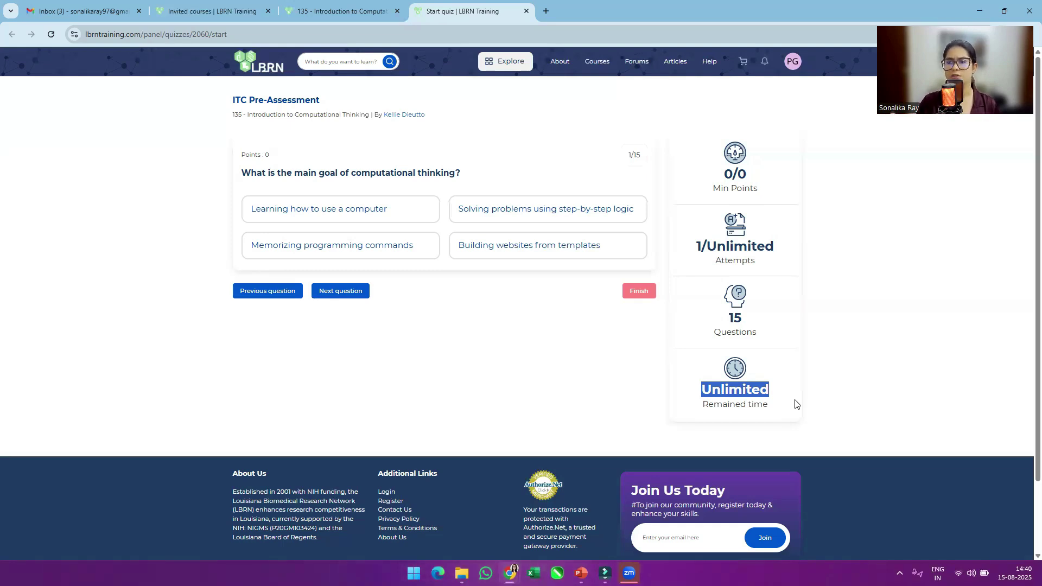
pyautogui.click(792, 410)
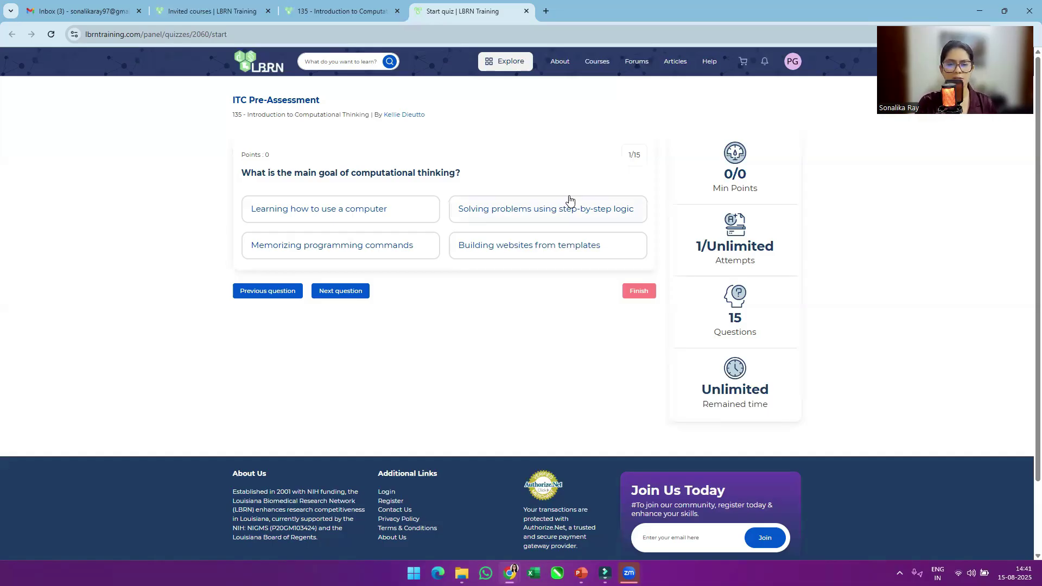
# Answer the first quiz question with "Learning how to use a computer", go to the next question and highlight the total in the question counter
pyautogui.click(373, 212)
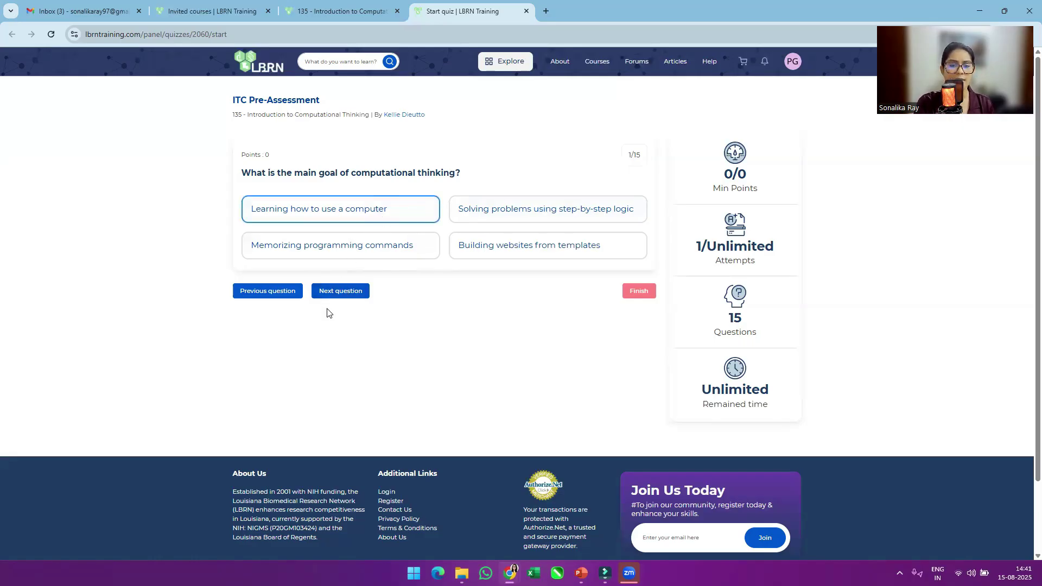
pyautogui.click(344, 297)
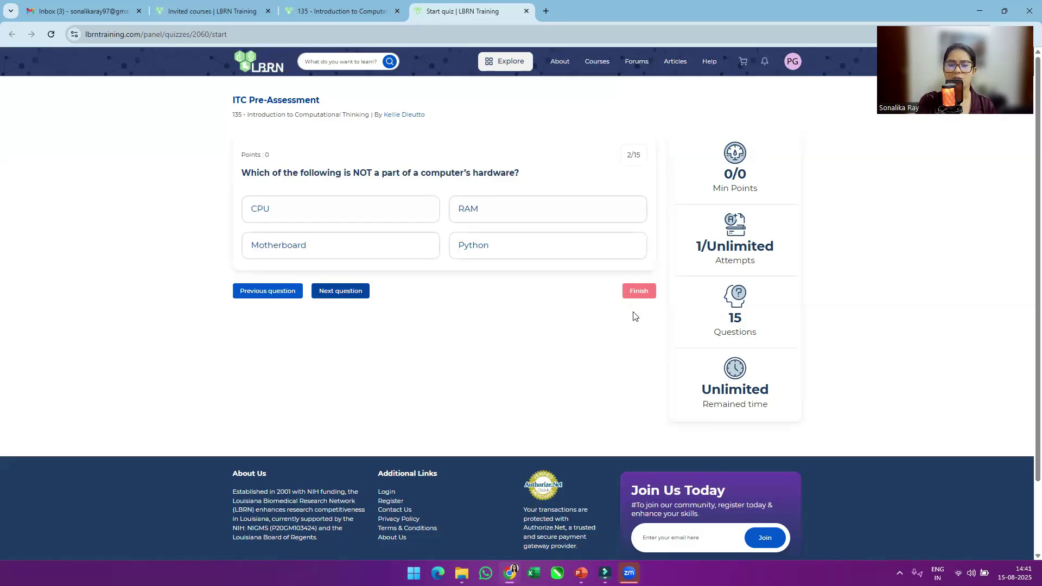
pyautogui.doubleClick(639, 156)
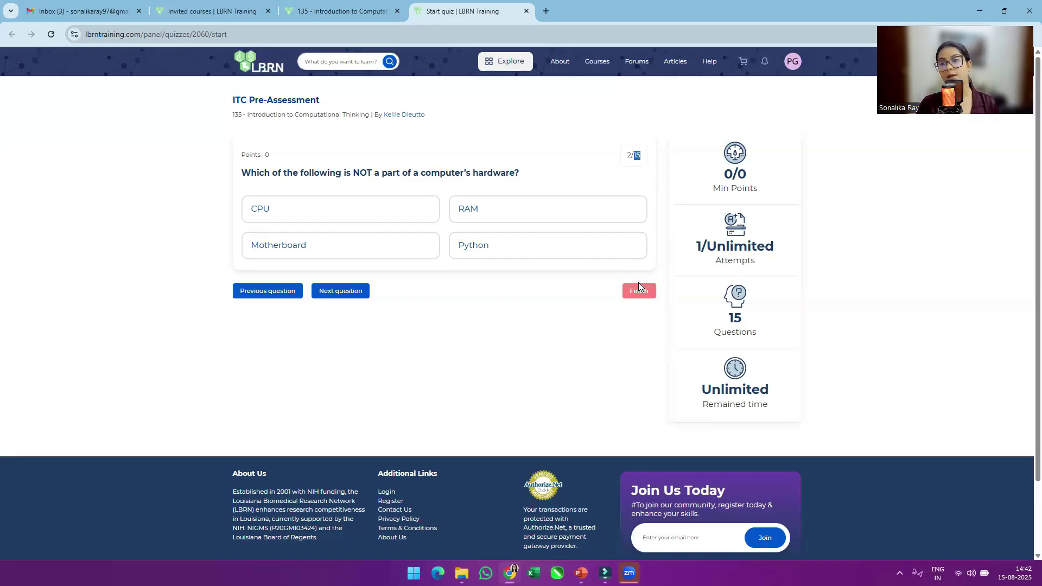
# Return to the course's learning page, open lesson "1.1: What is Computational Thinking?" and look over its slides and text
pyautogui.click(342, 10)
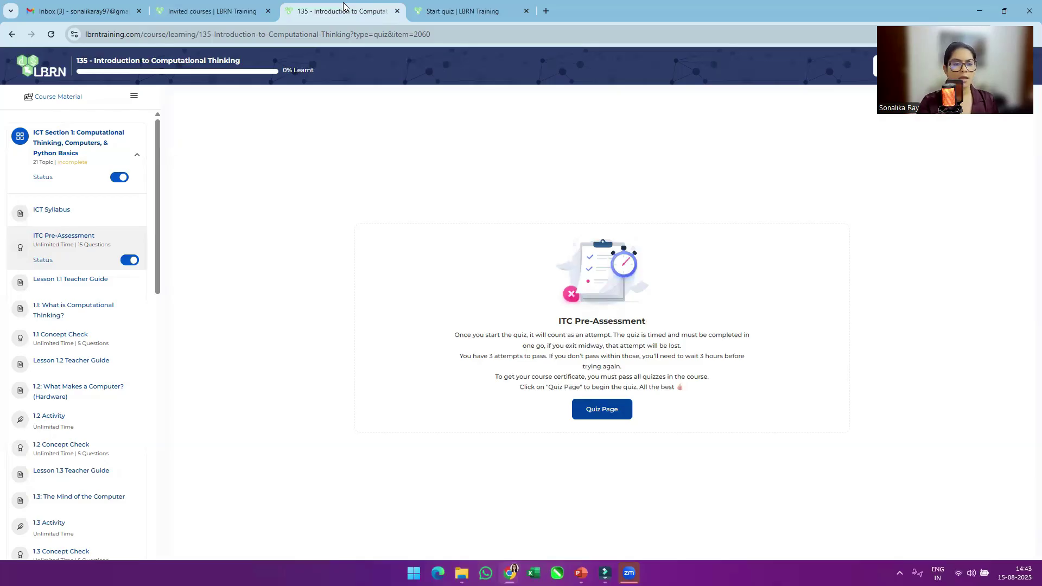
pyautogui.scroll(-2, 58, 285)
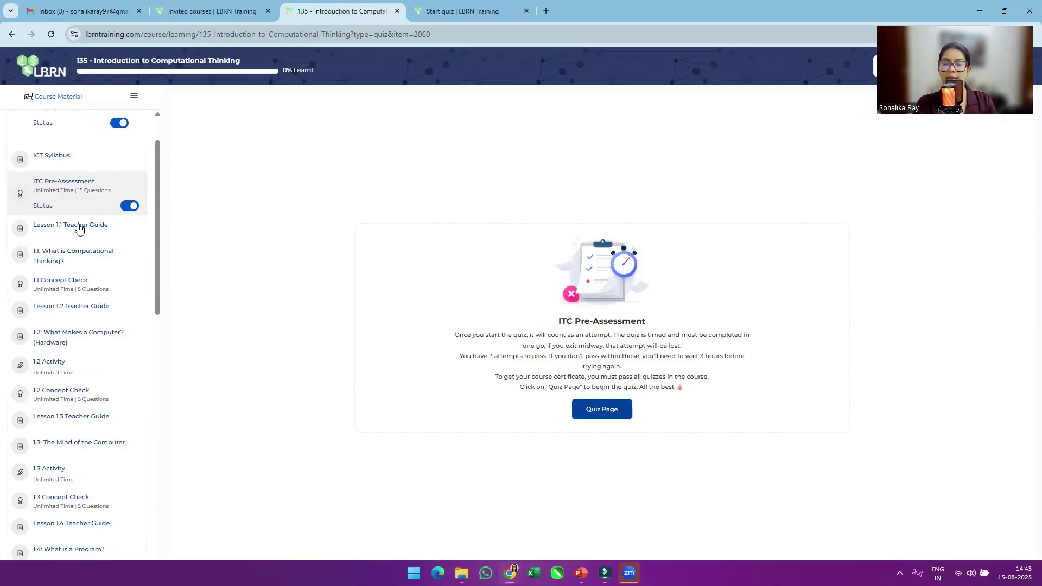
pyautogui.scroll(-3, 79, 228)
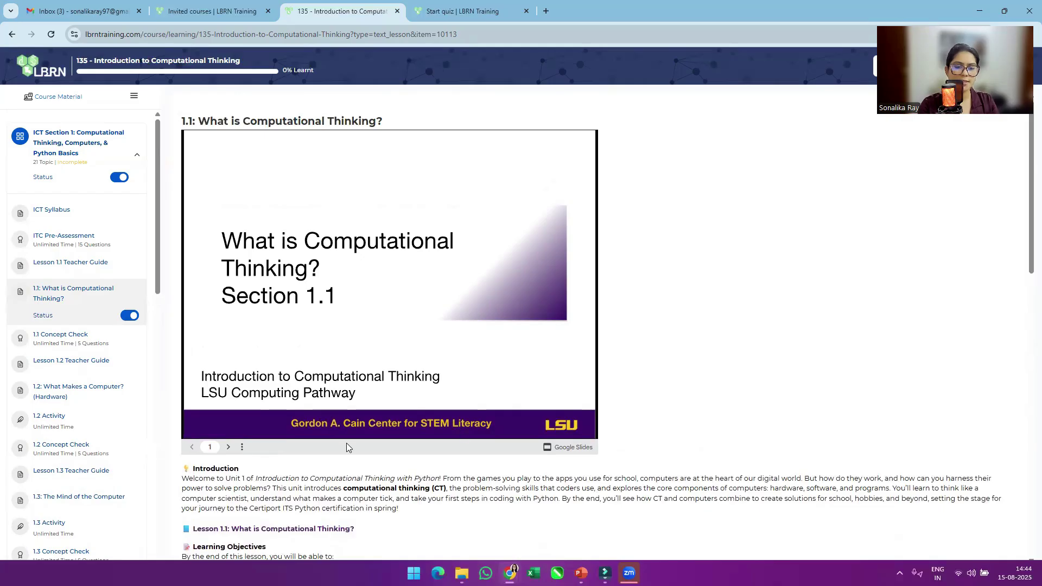
pyautogui.scroll(-4, 344, 435)
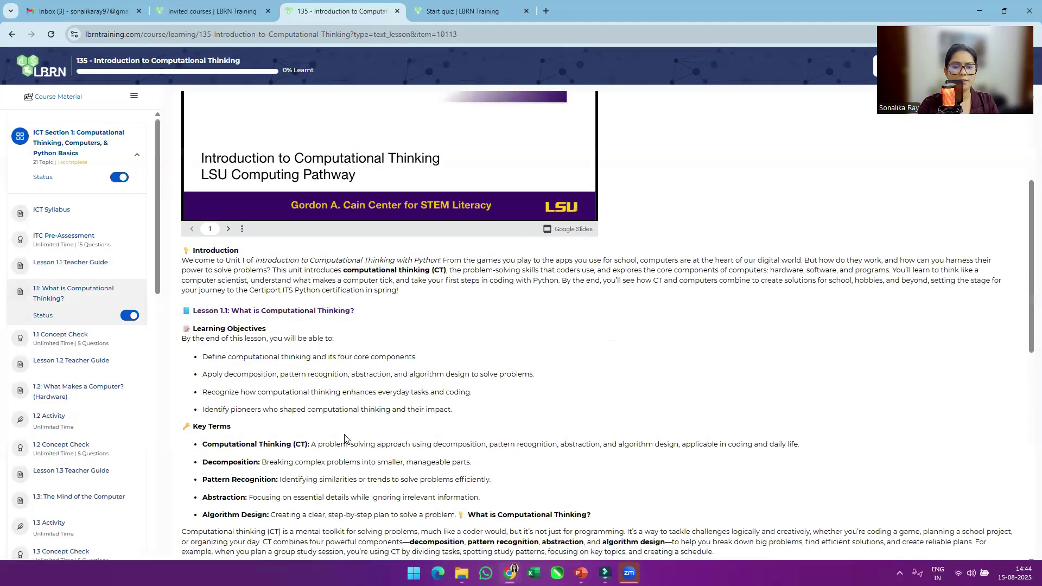
pyautogui.scroll(4, 344, 439)
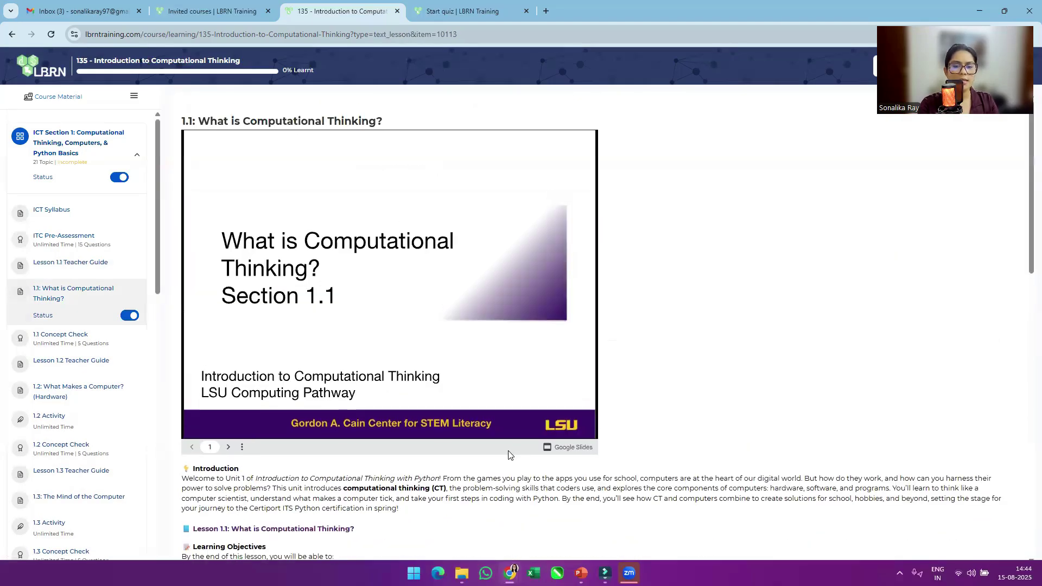
# Hide the course material list and advance the lesson 1.1 presentation to slide 7, "Why CT Matters for Coding"
pyautogui.click(134, 97)
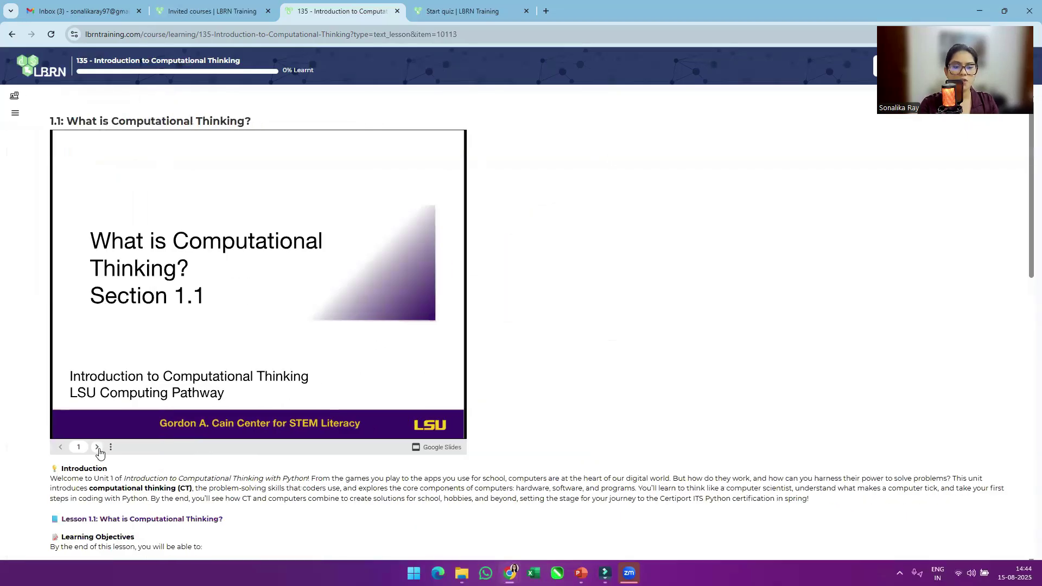
pyautogui.click(97, 447)
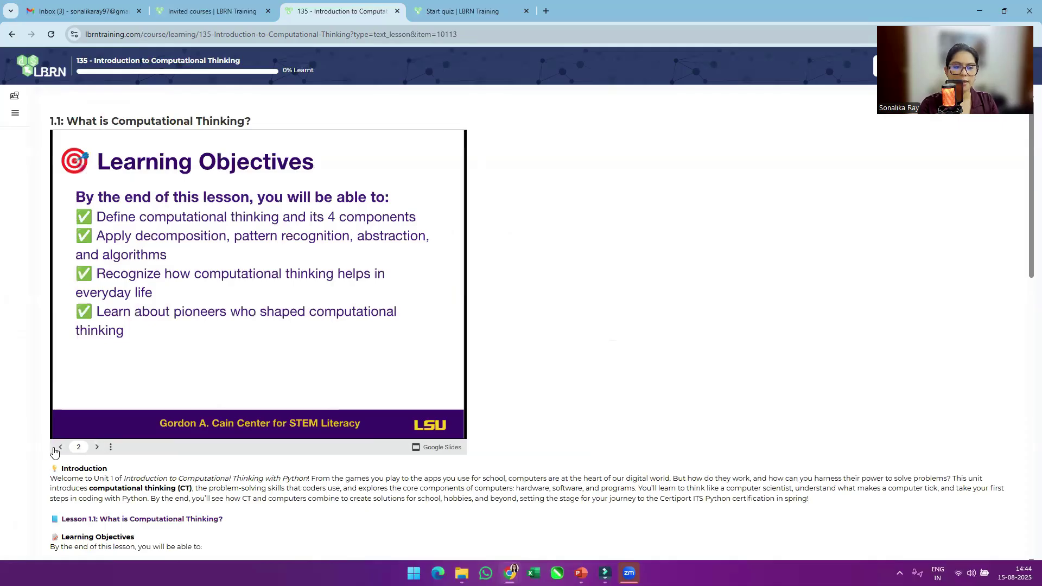
pyautogui.click(97, 448)
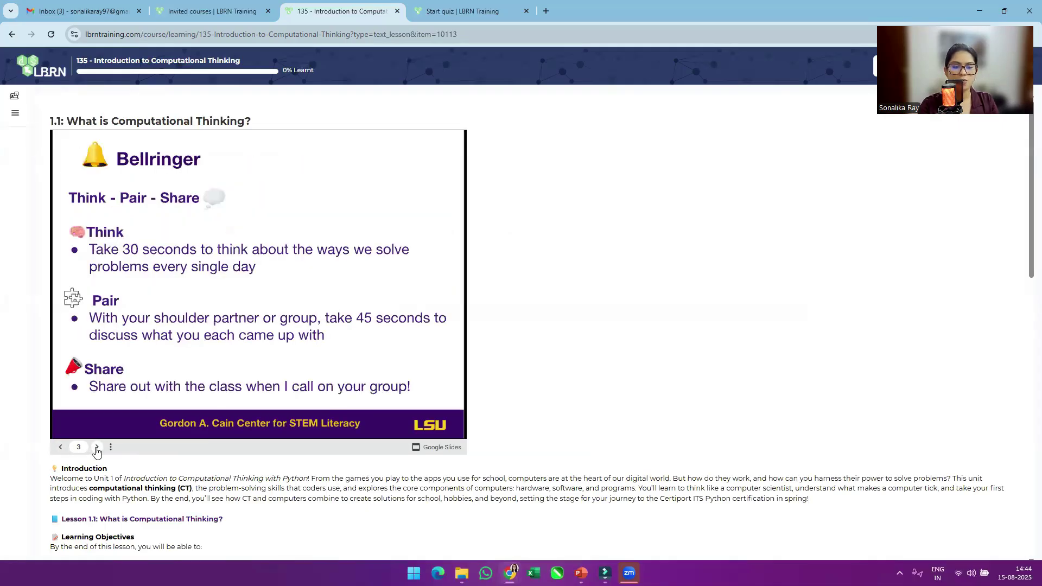
pyautogui.click(97, 448)
pyautogui.click(96, 448)
pyautogui.click(97, 448)
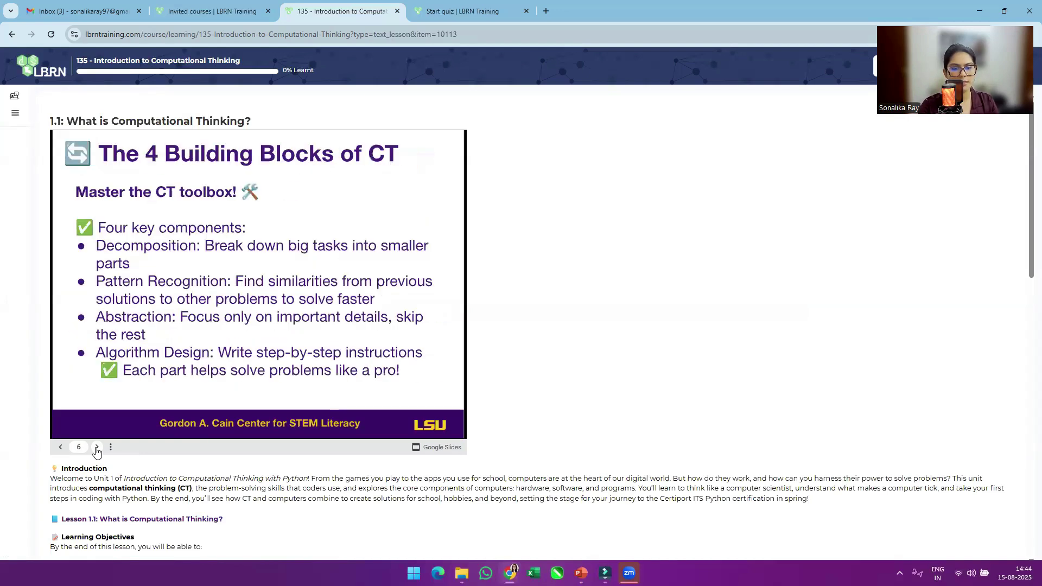
pyautogui.click(96, 447)
# View the "Why CT Matters for Coding" slide in full screen and return to the lesson page
pyautogui.click(111, 447)
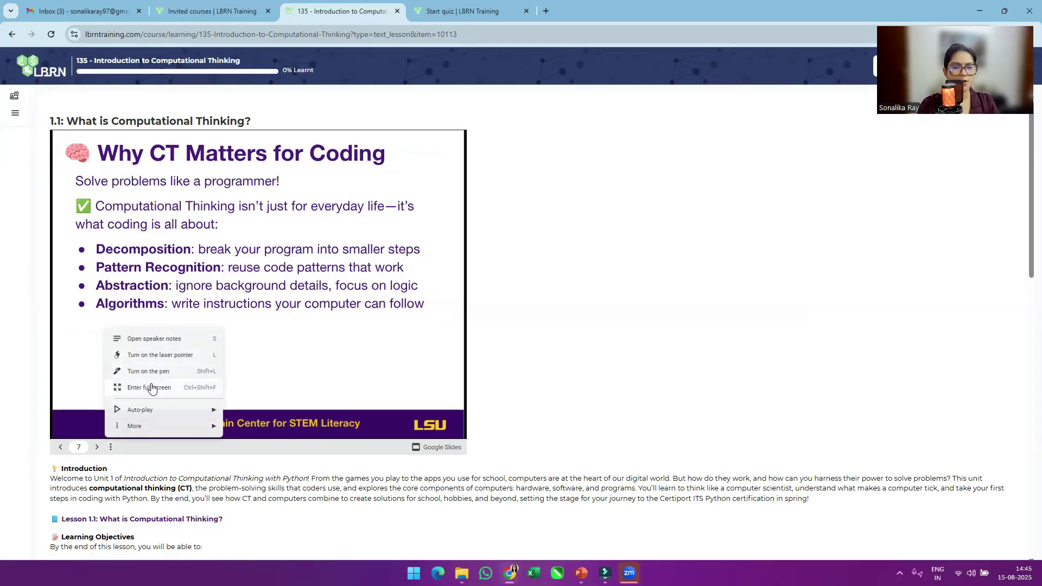
pyautogui.click(114, 388)
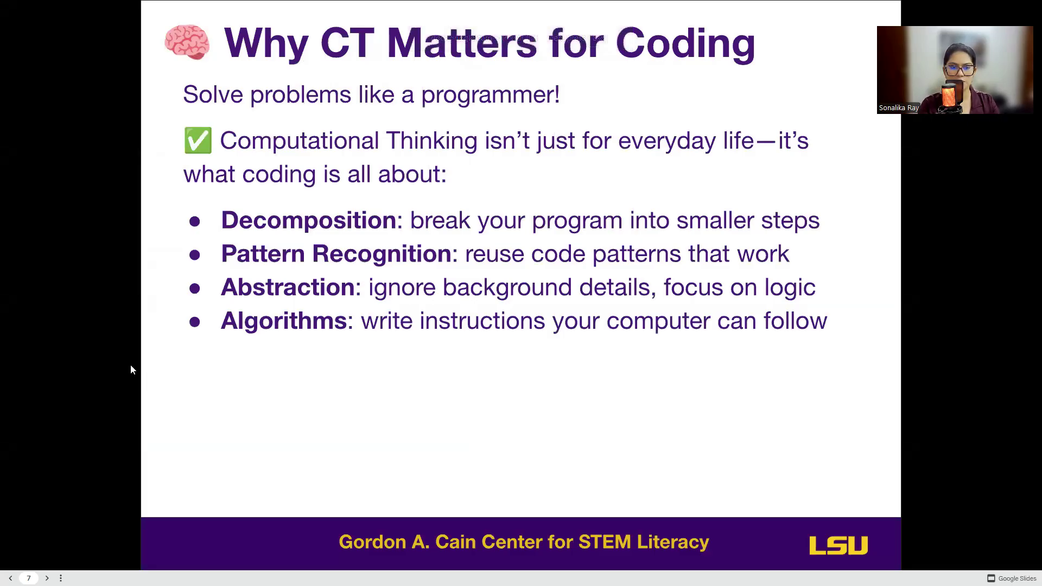
pyautogui.press('Escape')
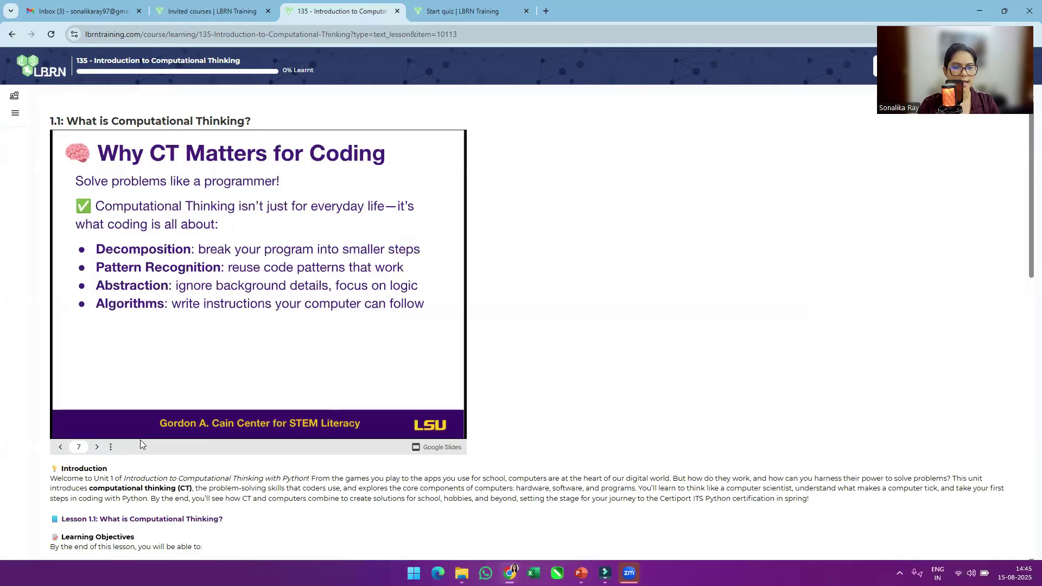
# Look over the lesson 1.1 text, show the course material list again and open the 1.1 Concept Check
pyautogui.scroll(-3, 140, 440)
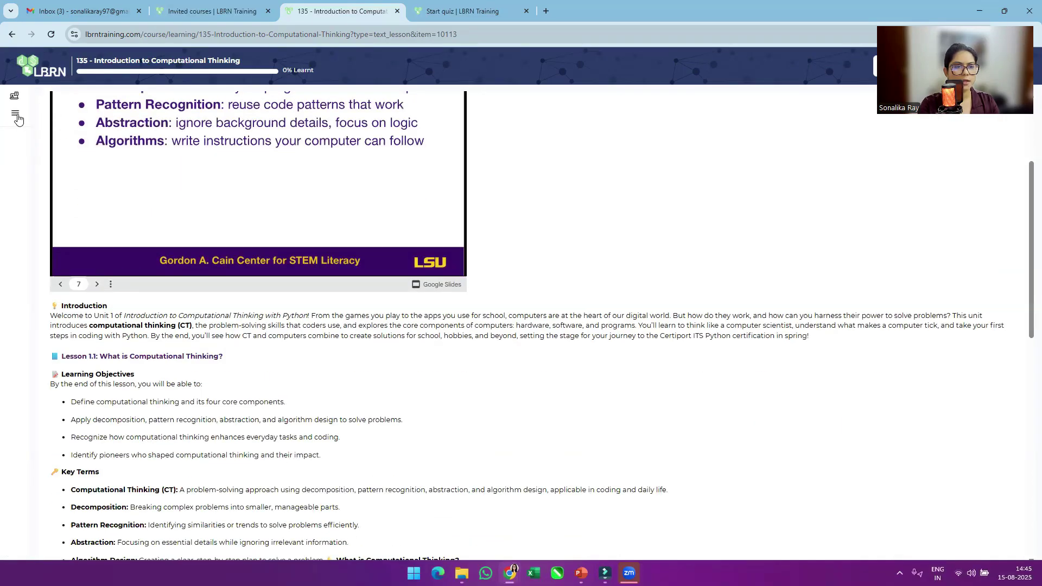
pyautogui.click(15, 115)
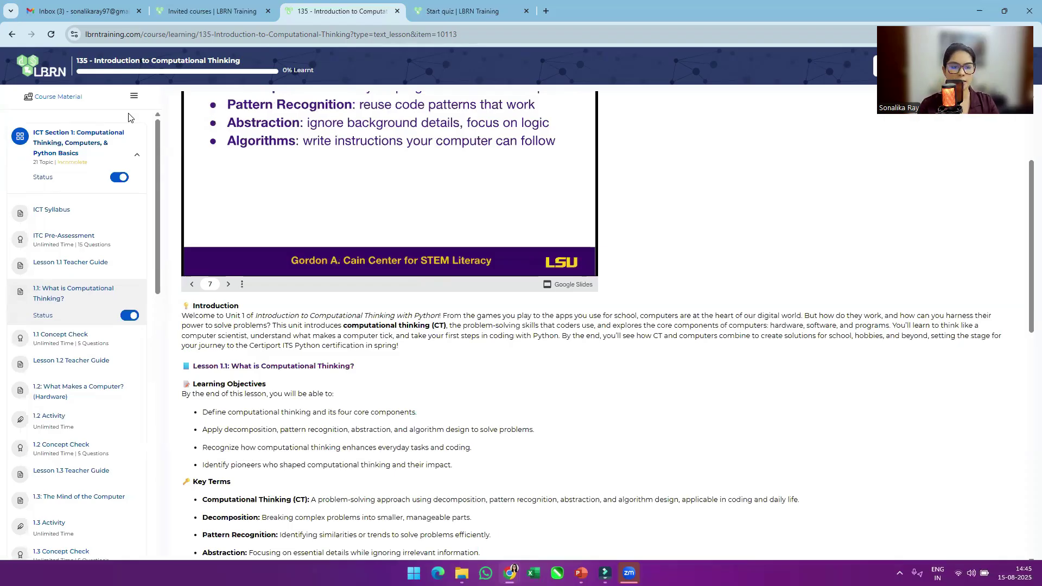
pyautogui.scroll(-2, 380, 478)
pyautogui.click(60, 335)
# Open the 1.5 Activity in ICT Section 1 and look over its attachment, submission reply and grading areas
pyautogui.scroll(-3, 68, 311)
pyautogui.scroll(-3, 68, 311)
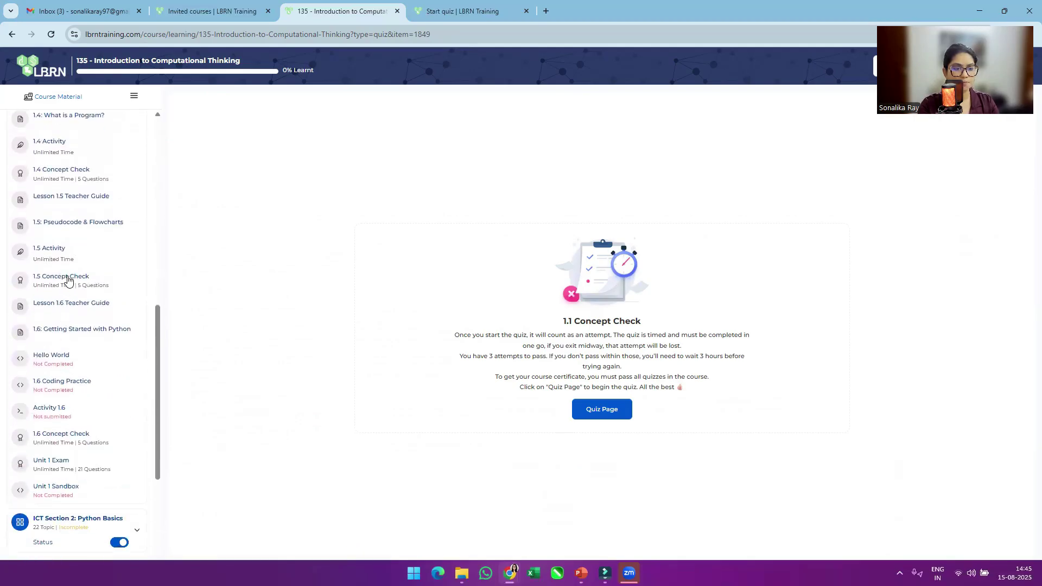
pyautogui.click(65, 253)
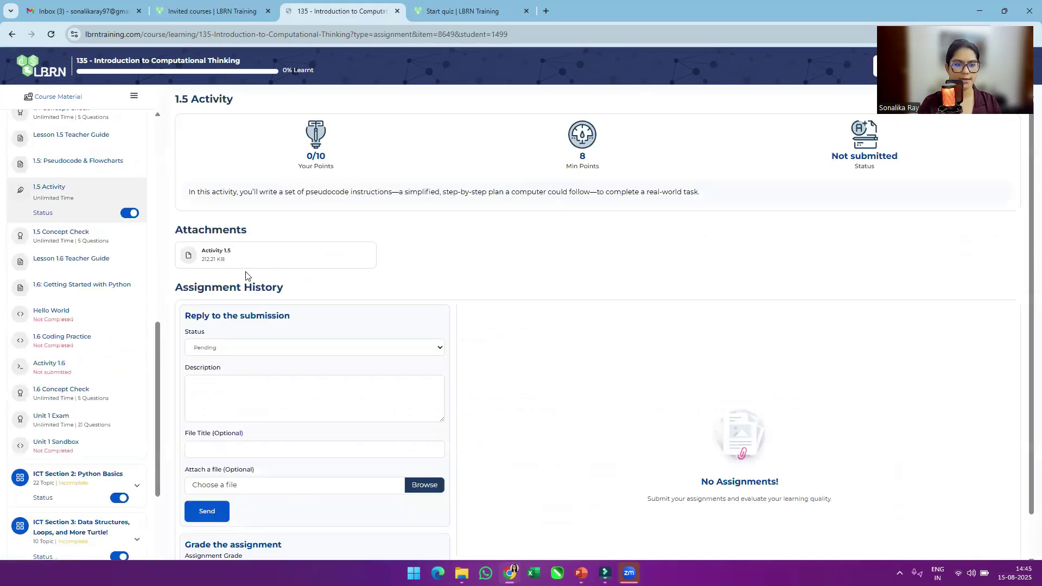
pyautogui.scroll(-1, 262, 273)
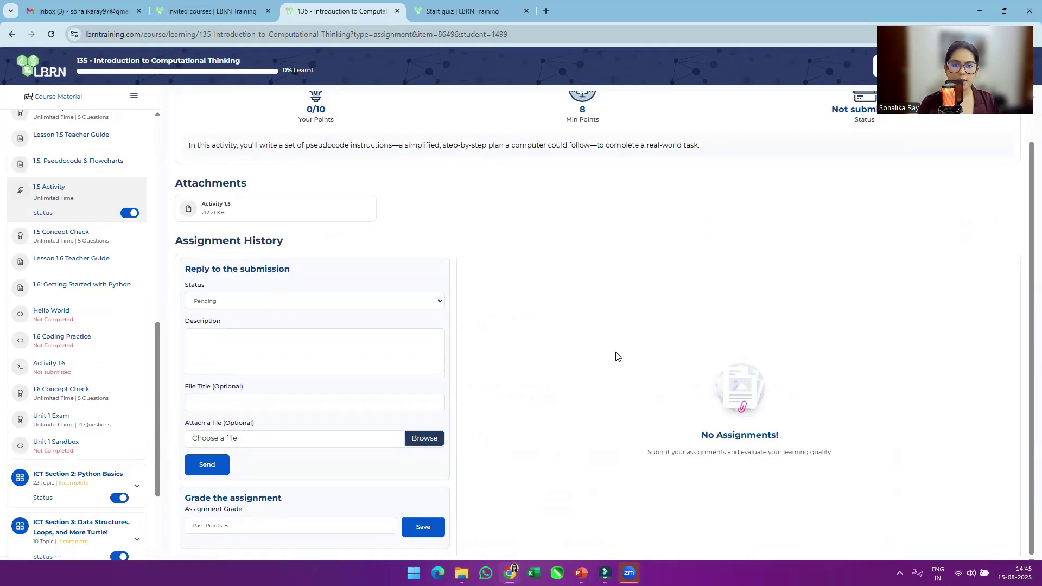
pyautogui.scroll(1, 619, 354)
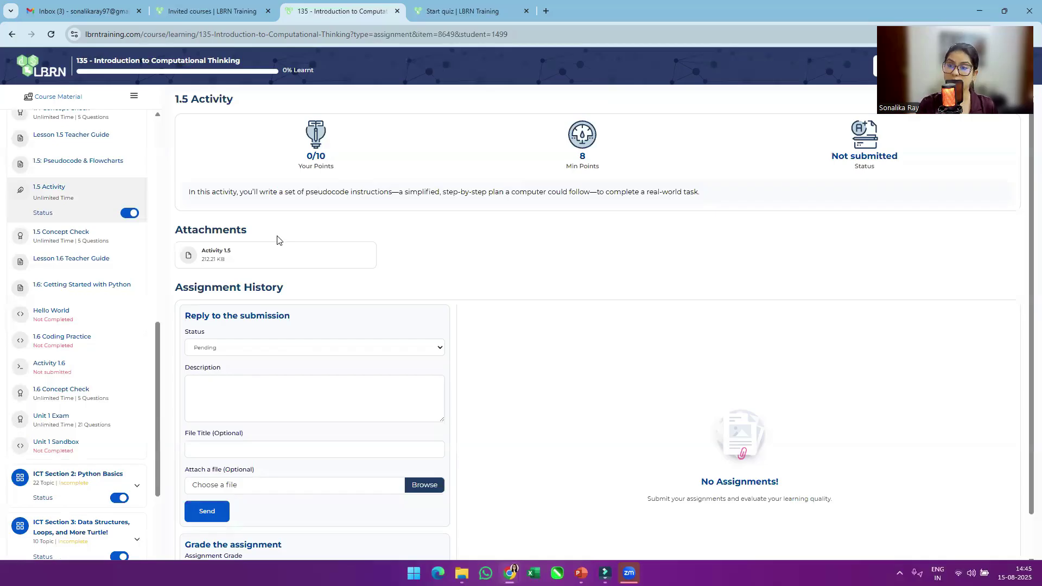
# Download the Activity 1.5 attachment, open Activity-1-5.docx in Word and read through the worksheet to its end
pyautogui.click(243, 252)
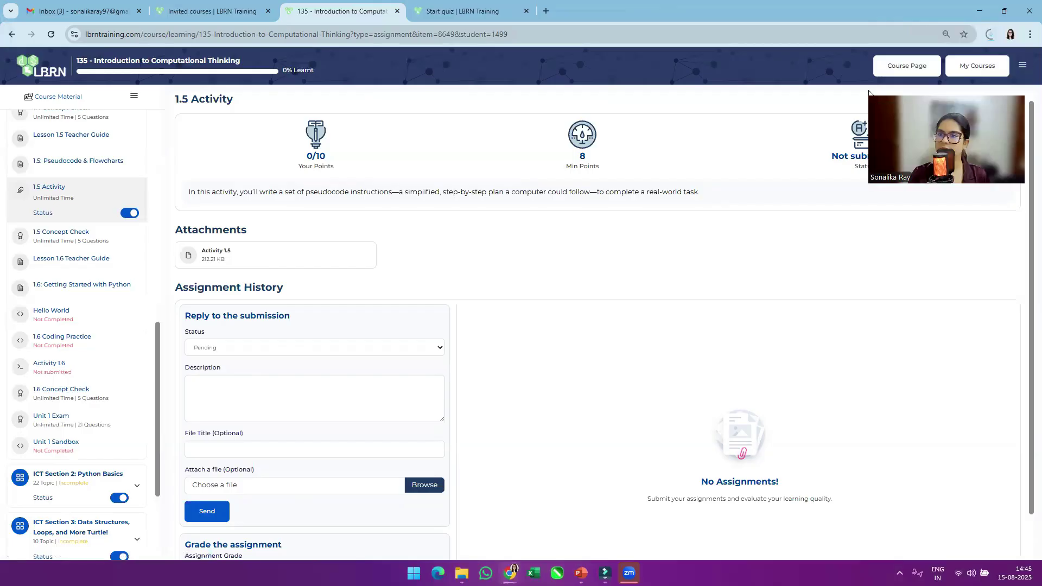
pyautogui.click(990, 37)
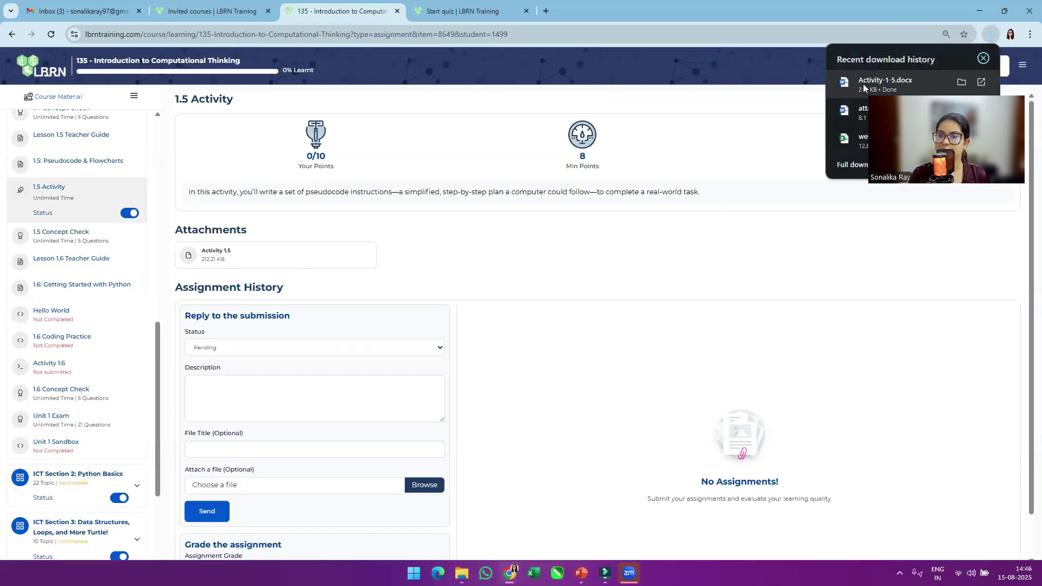
pyautogui.click(864, 87)
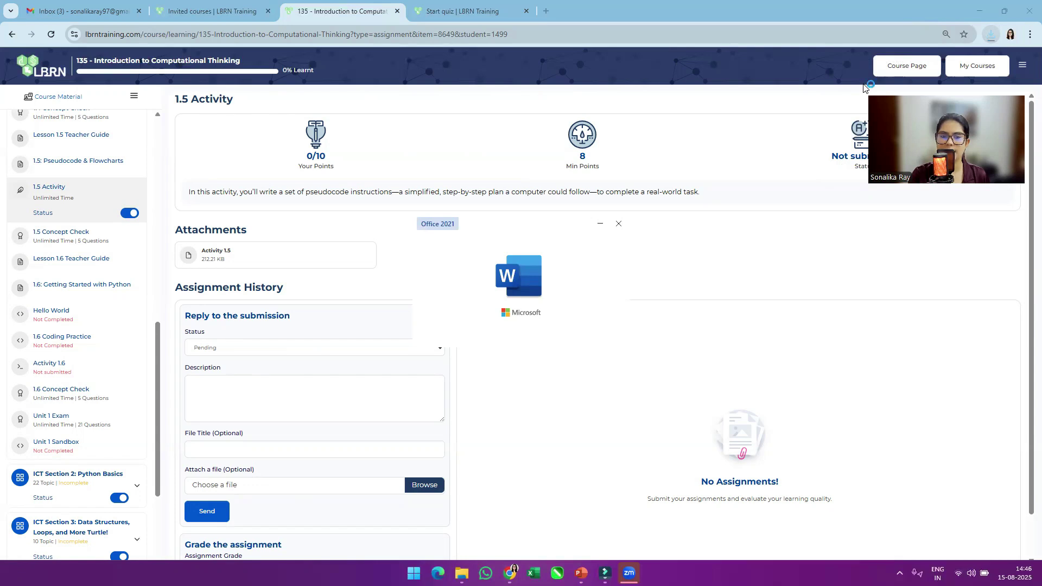
pyautogui.scroll(-8, 461, 293)
pyautogui.scroll(-5, 461, 294)
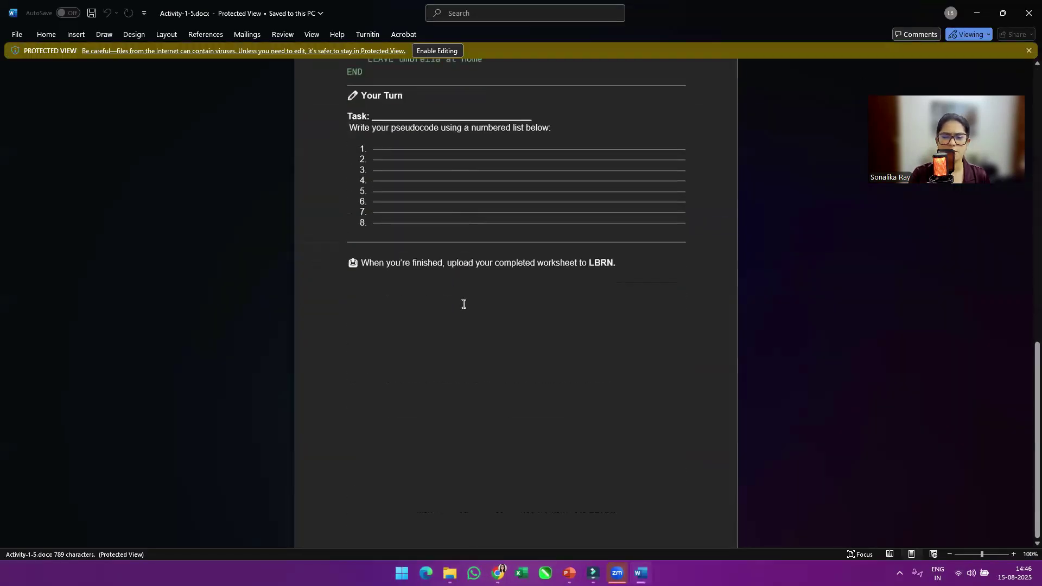
pyautogui.moveTo(498, 572)
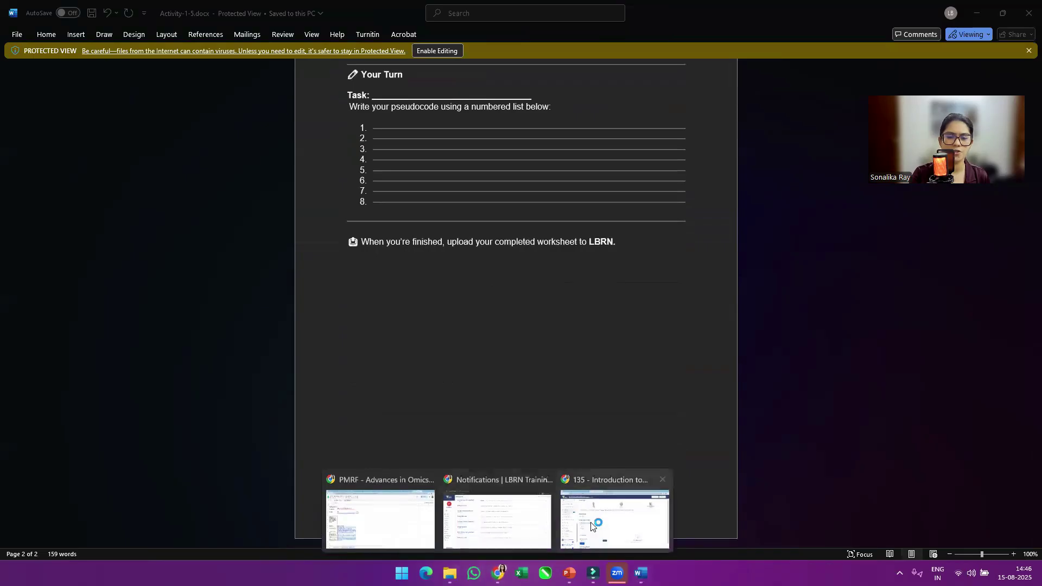
# Return to the course's 1.5 Activity page in the browser and look over the course material list from ICT Section 1 through Section 6
pyautogui.click(593, 526)
pyautogui.scroll(-1, 299, 464)
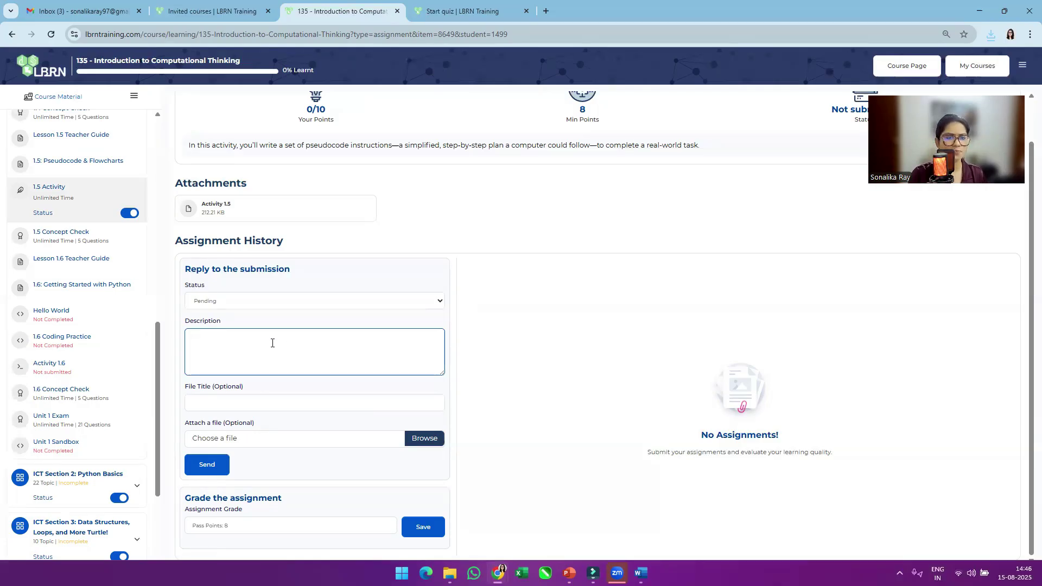
pyautogui.hotkey('ctrl', 'shift', 'Tab')
pyautogui.click(353, 10)
pyautogui.scroll(-1, 84, 378)
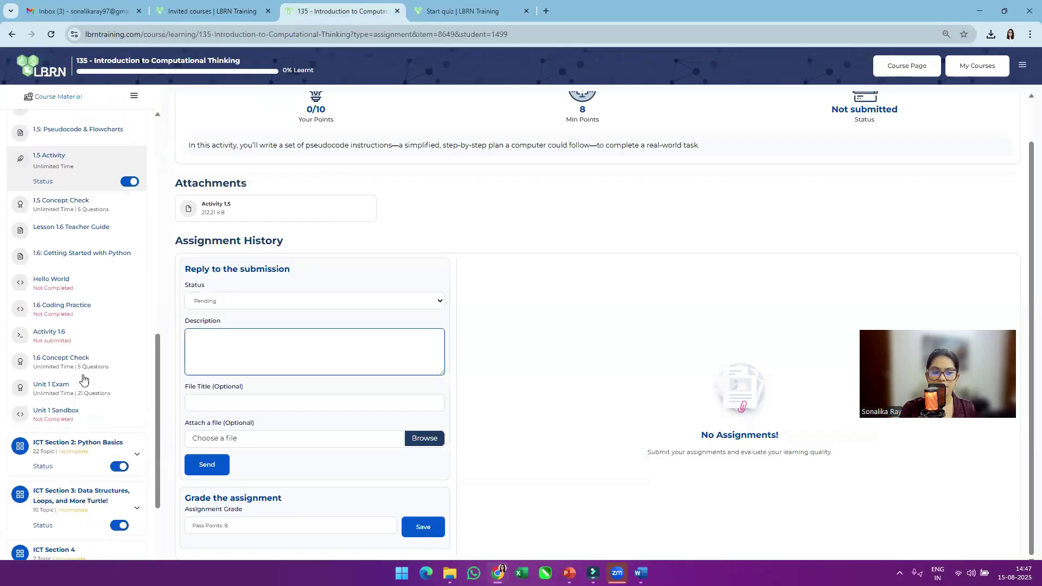
pyautogui.scroll(-3, 83, 378)
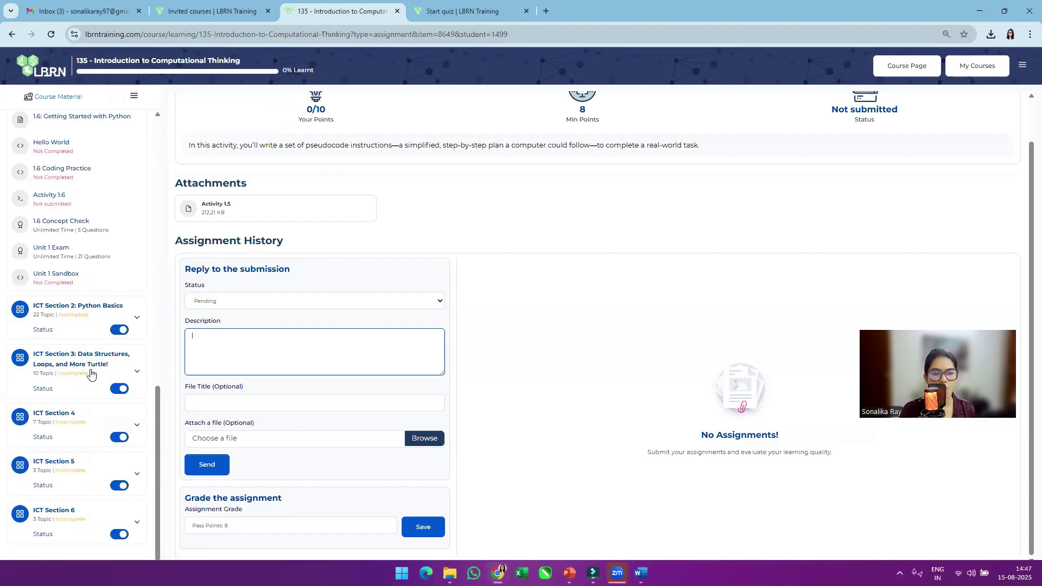
pyautogui.scroll(1, 82, 315)
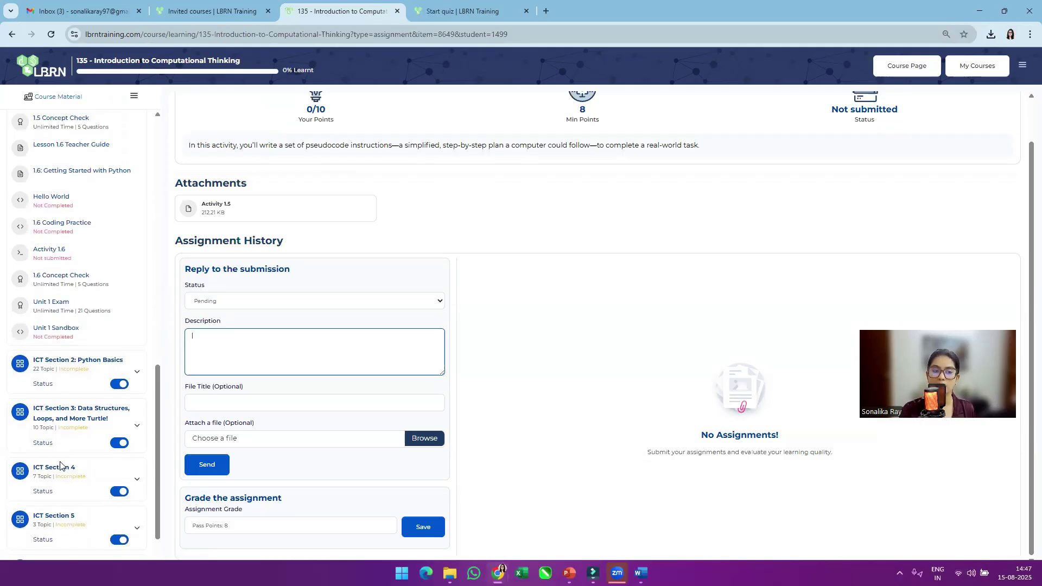
pyautogui.scroll(8, 68, 445)
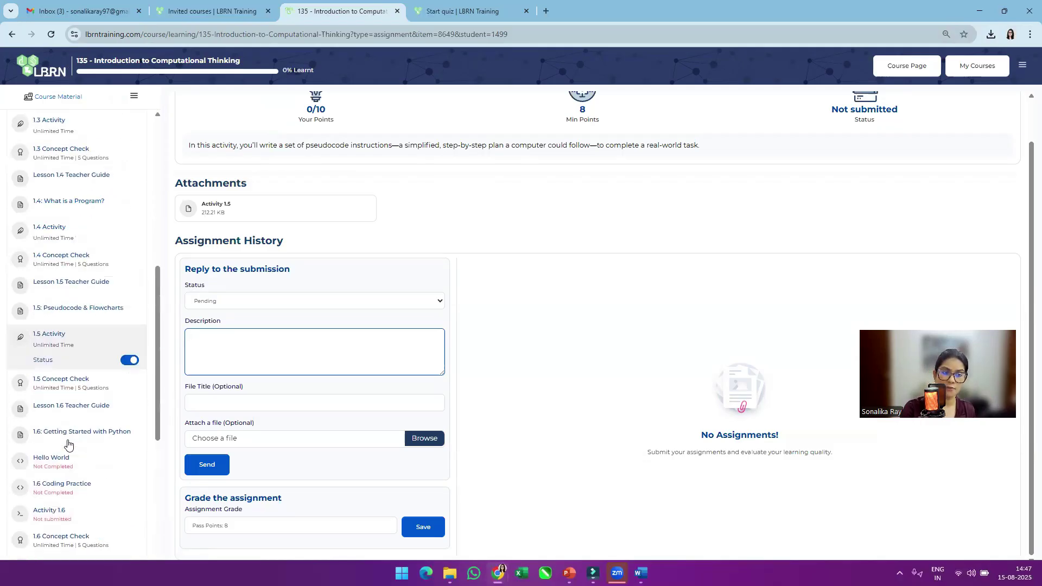
pyautogui.scroll(3, 80, 421)
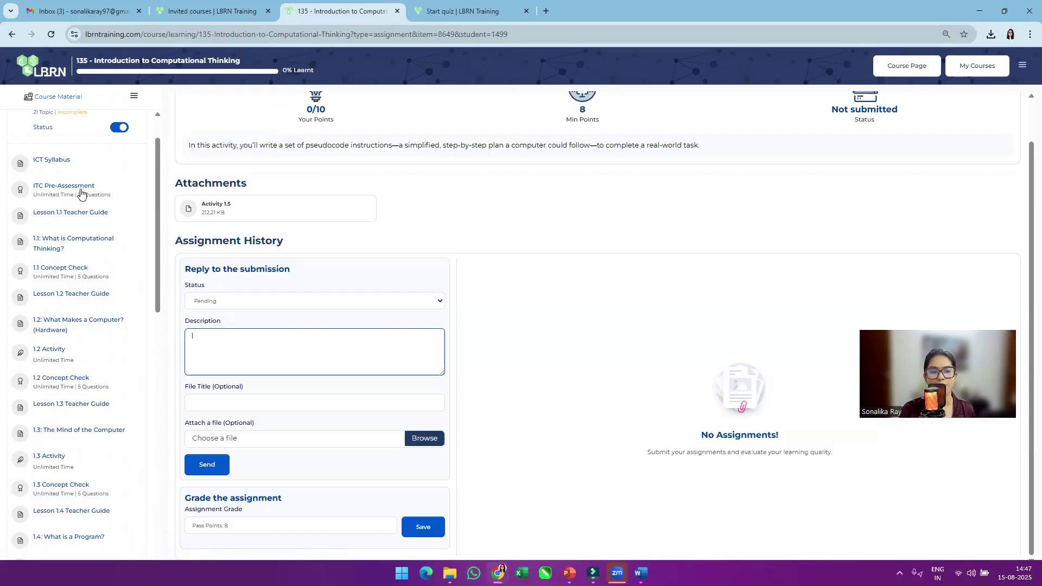
pyautogui.scroll(-8, 76, 355)
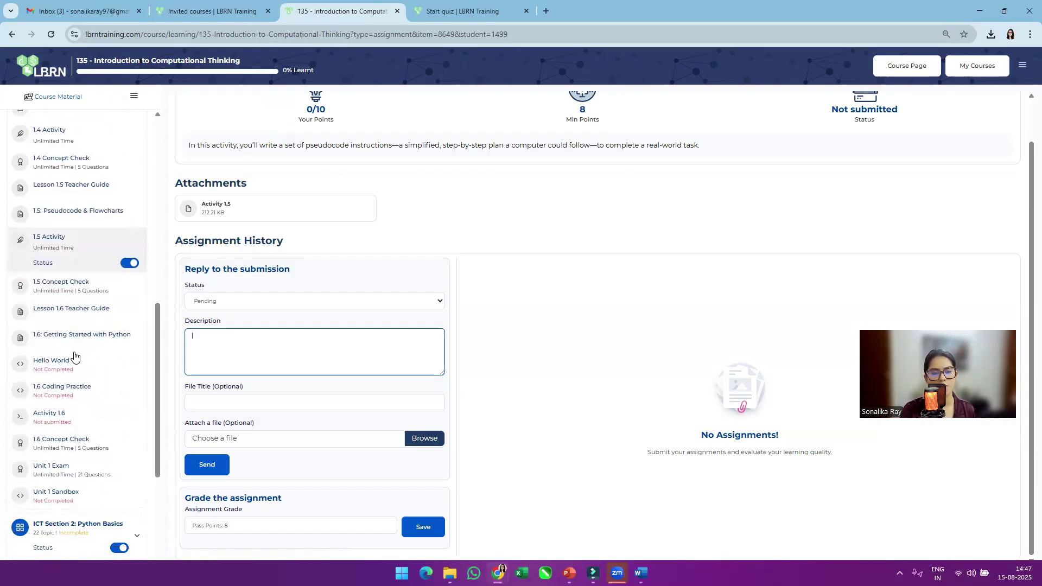
pyautogui.scroll(1, 112, 400)
pyautogui.scroll(-5, 119, 390)
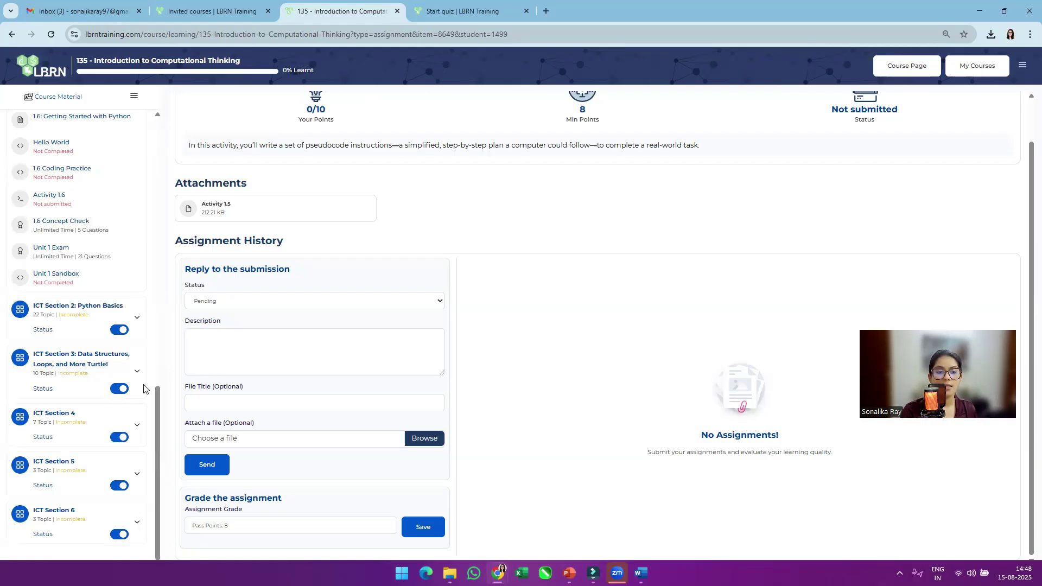
# Switch off the status of ICT Sections 2 through 6 and open the Hello World coding lesson in Section 1
pyautogui.click(120, 329)
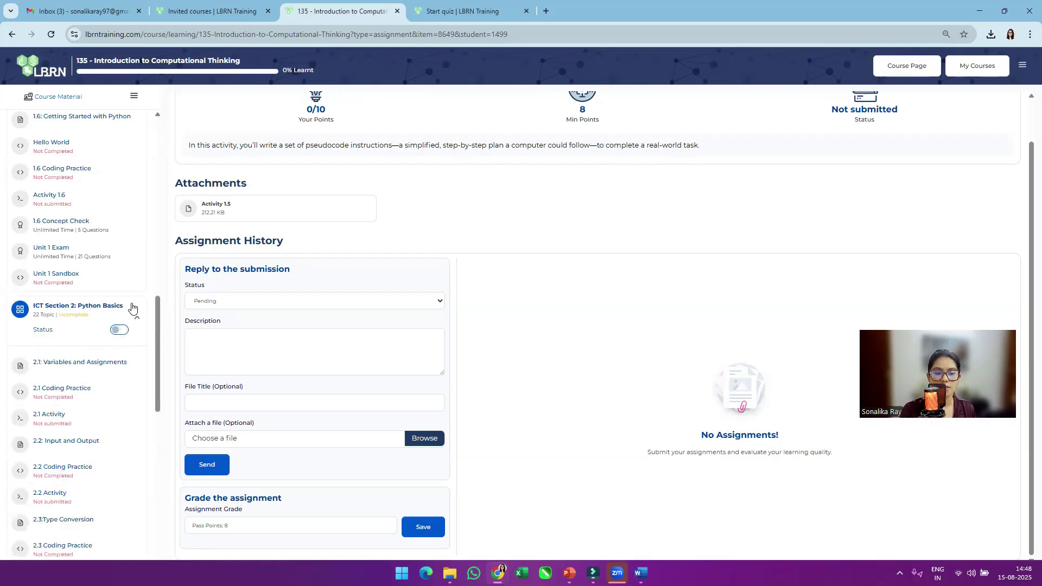
pyautogui.click(137, 318)
pyautogui.click(119, 365)
pyautogui.click(119, 535)
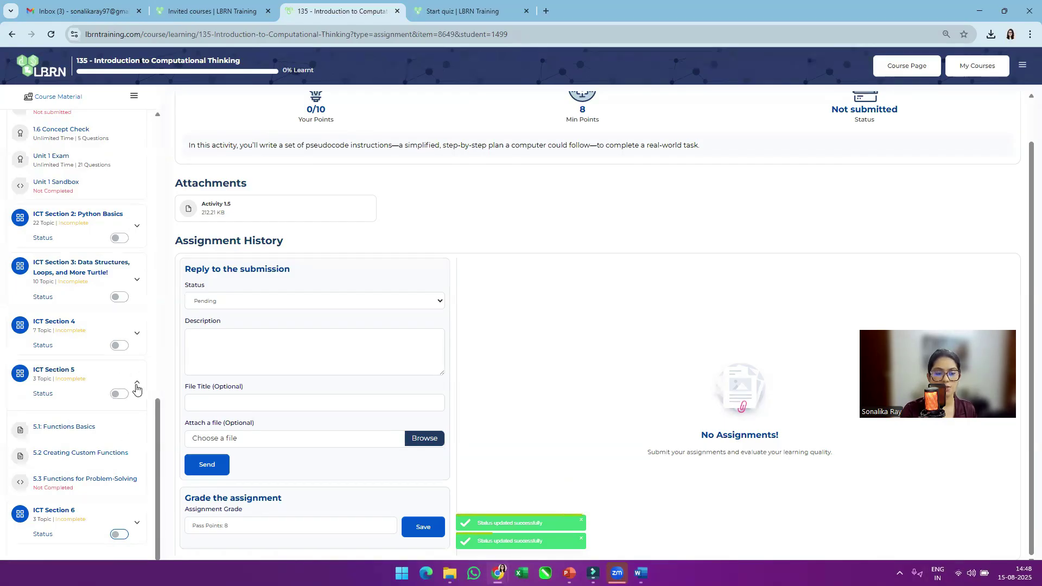
pyautogui.scroll(10, 109, 375)
pyautogui.click(96, 372)
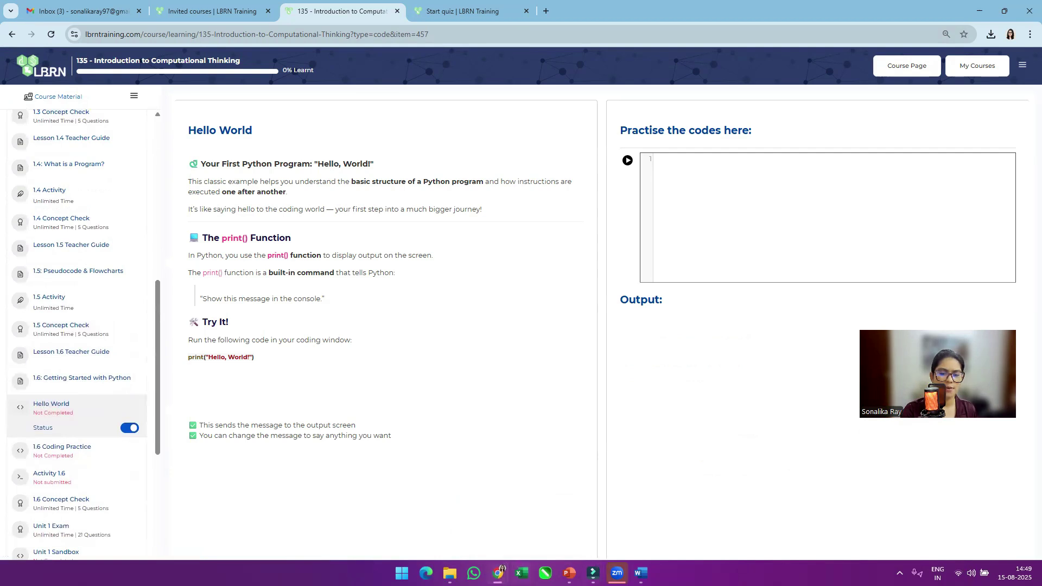
# Switch to the student account's window, list its enrolled courses and open "135 - Introduction to Computational Thinking" in a new tab
pyautogui.moveTo(499, 573)
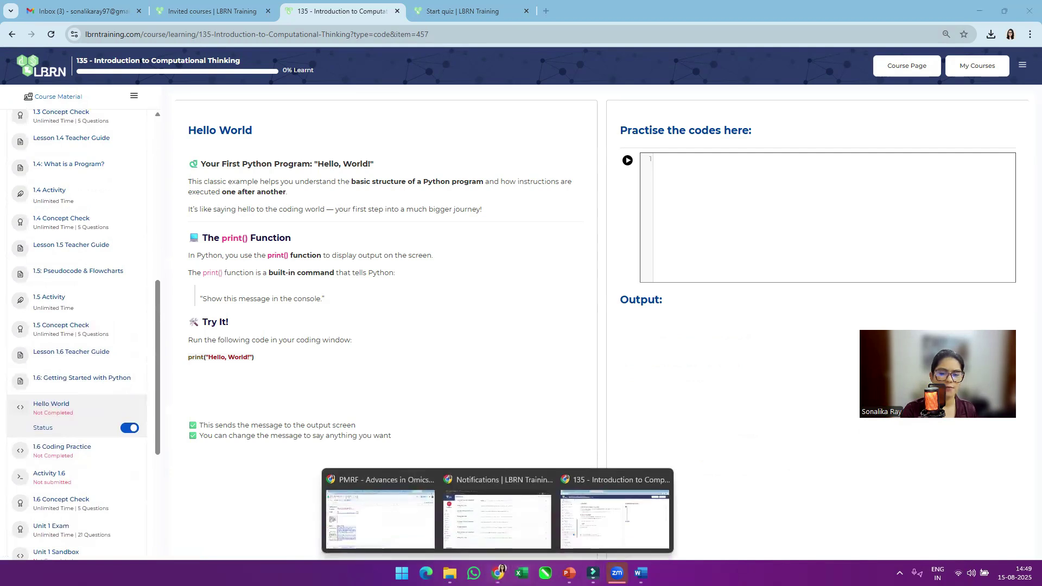
pyautogui.click(480, 510)
pyautogui.click(34, 291)
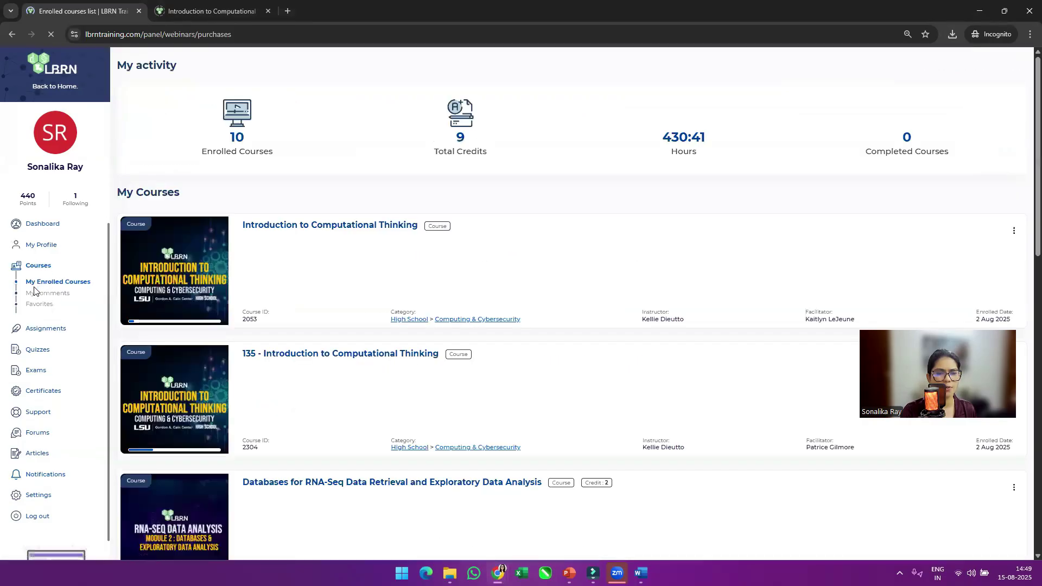
pyautogui.scroll(-4, 559, 272)
pyautogui.scroll(2, 559, 271)
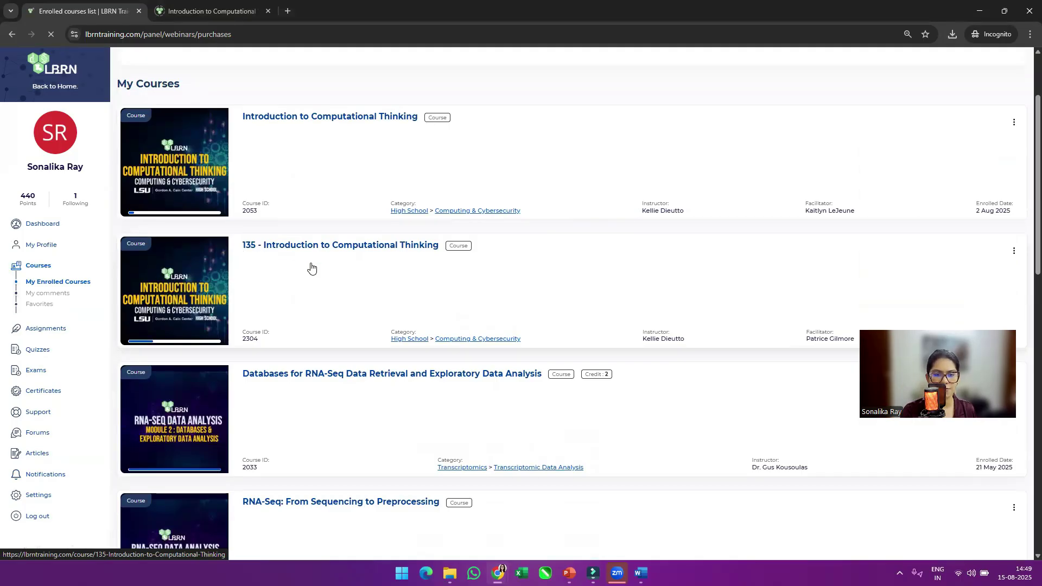
pyautogui.rightClick(355, 246)
pyautogui.click(380, 257)
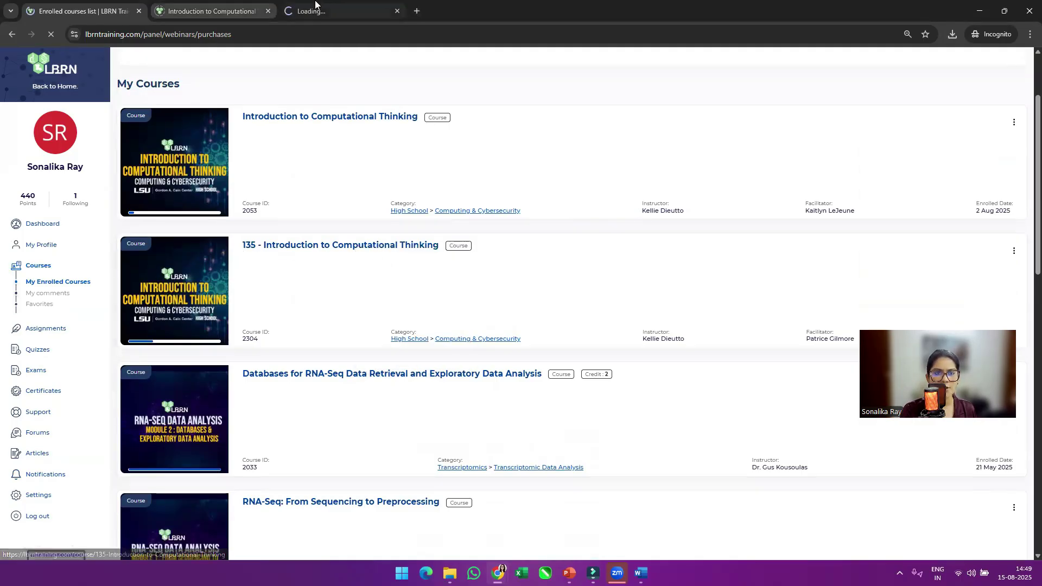
# Close the old Introduction to Computational Thinking tab and go to the 135 course's learning page as the student
pyautogui.click(268, 12)
pyautogui.click(180, 10)
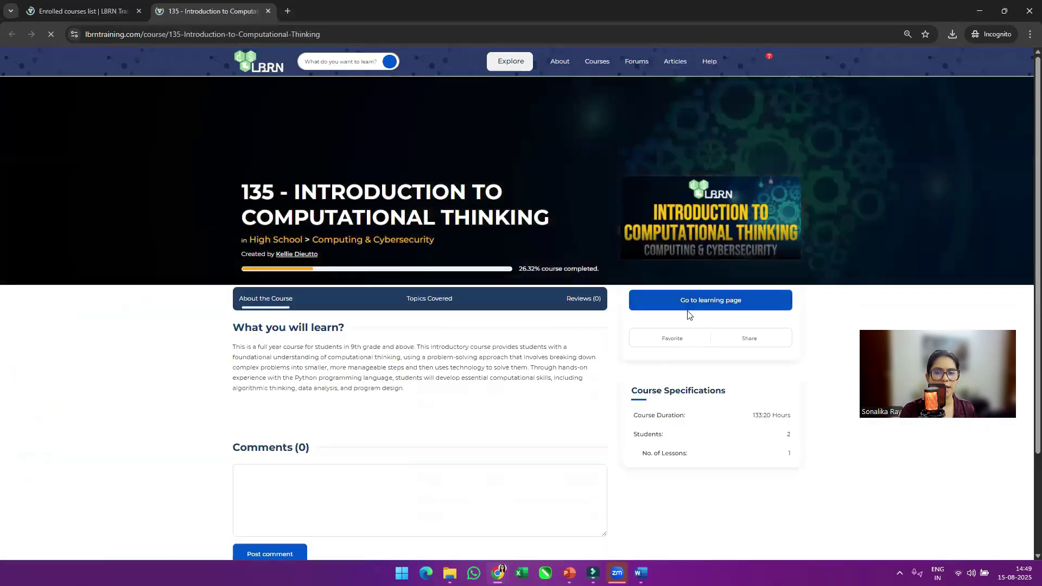
pyautogui.click(688, 310)
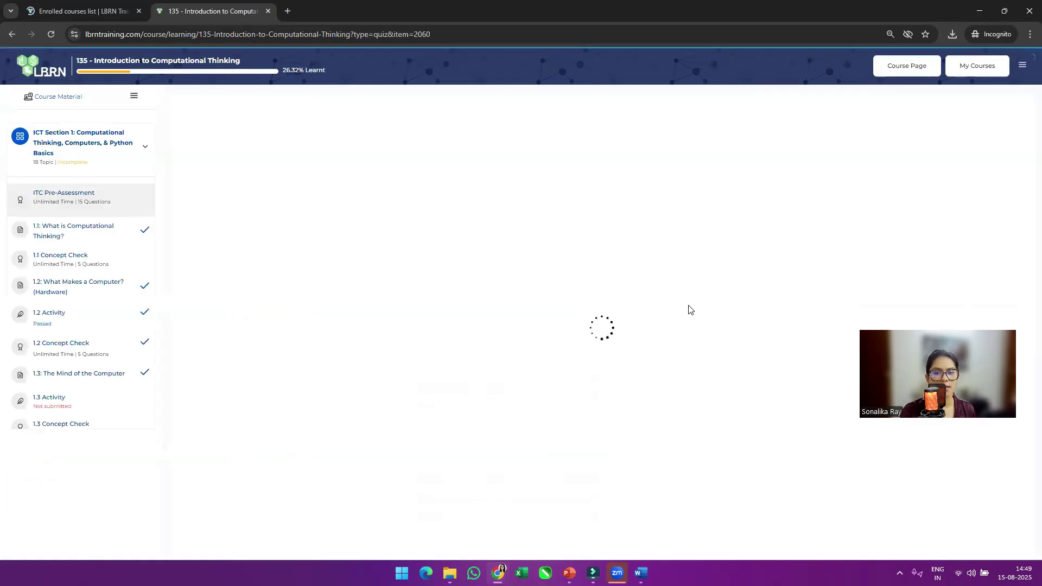
# Examine which sections and topics the student's course material list offers, collapsing and expanding ICT Section 1
pyautogui.scroll(-3, 115, 343)
pyautogui.scroll(3, 115, 343)
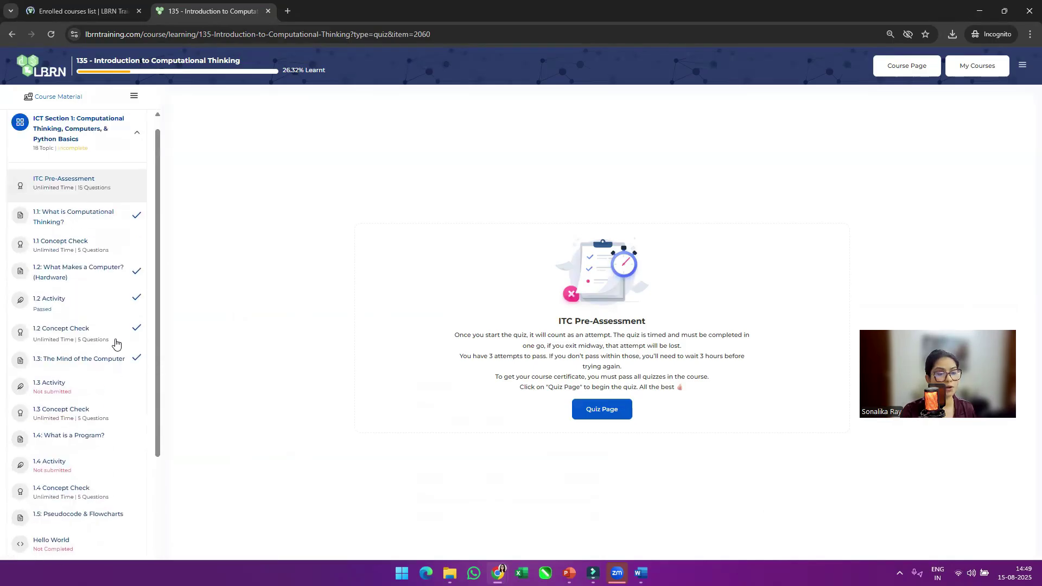
pyautogui.click(139, 147)
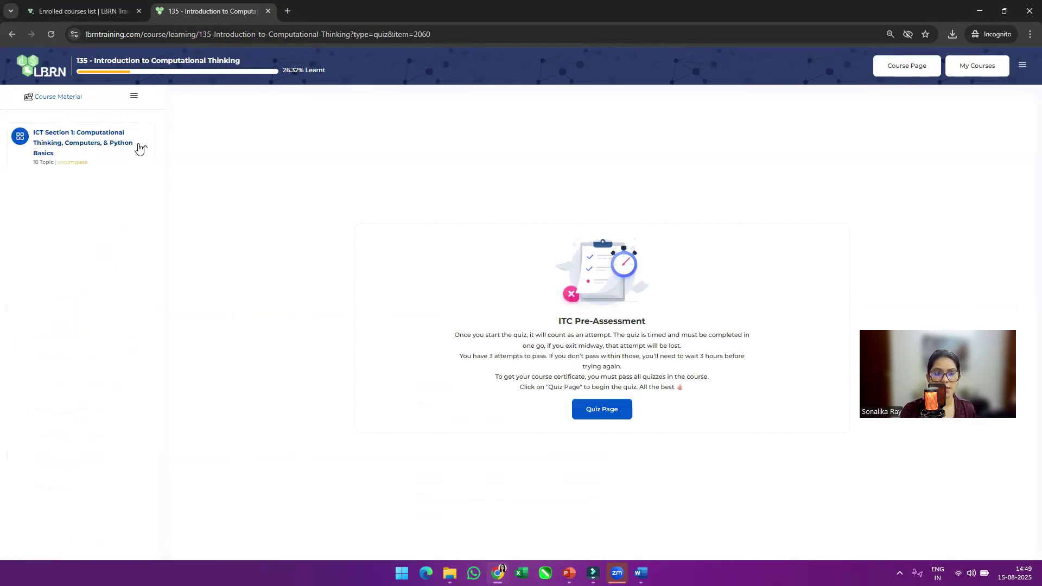
pyautogui.click(139, 147)
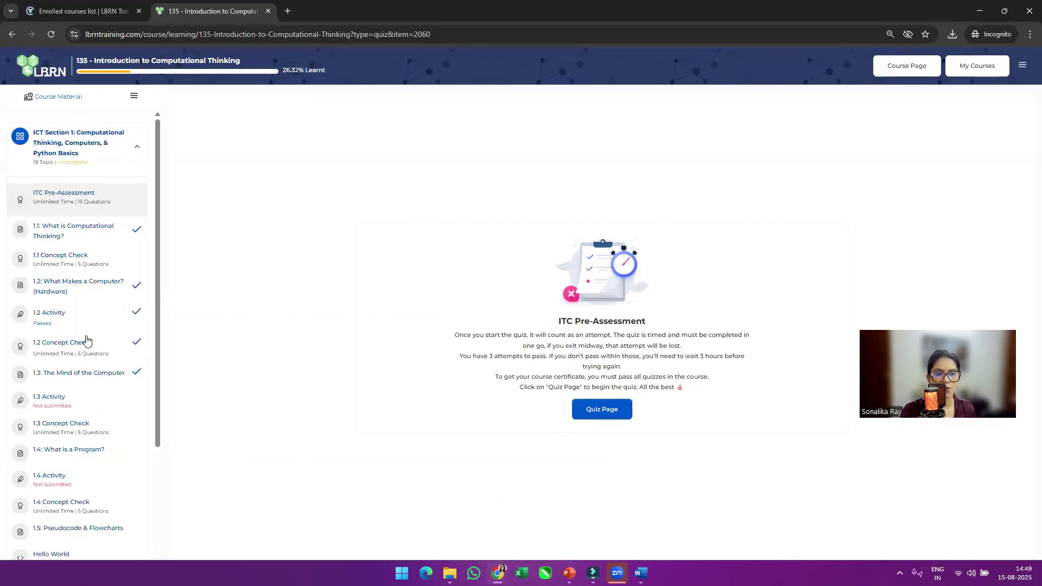
pyautogui.scroll(-1, 91, 372)
pyautogui.scroll(-3, 91, 373)
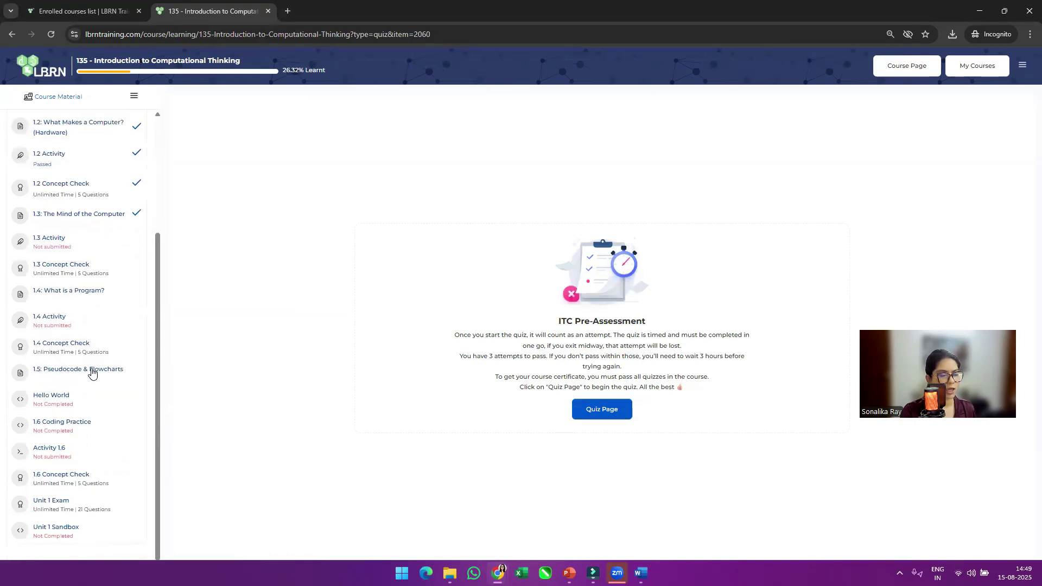
pyautogui.scroll(3, 105, 404)
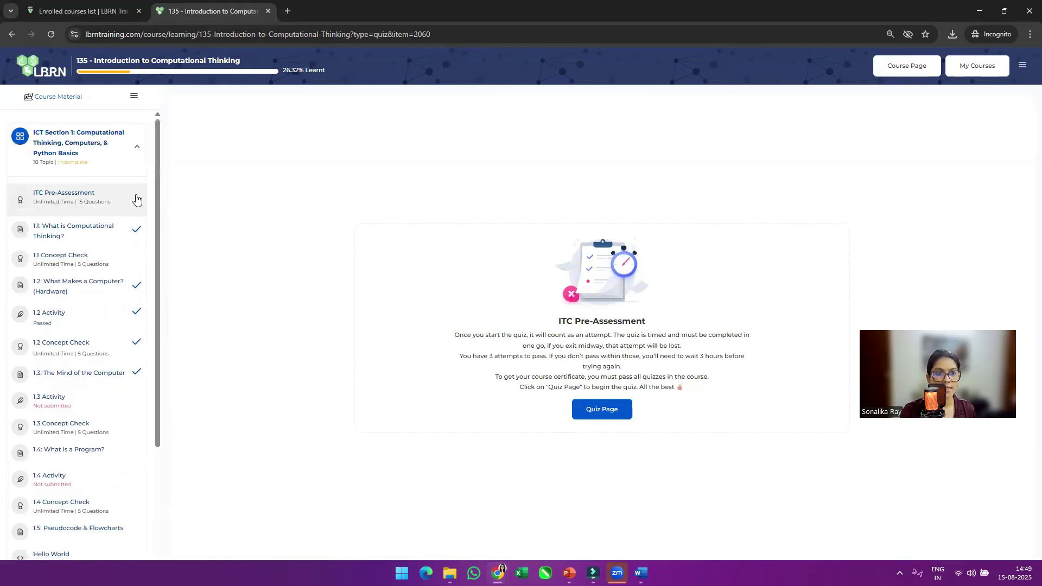
pyautogui.click(137, 150)
pyautogui.click(136, 149)
pyautogui.scroll(-3, 134, 502)
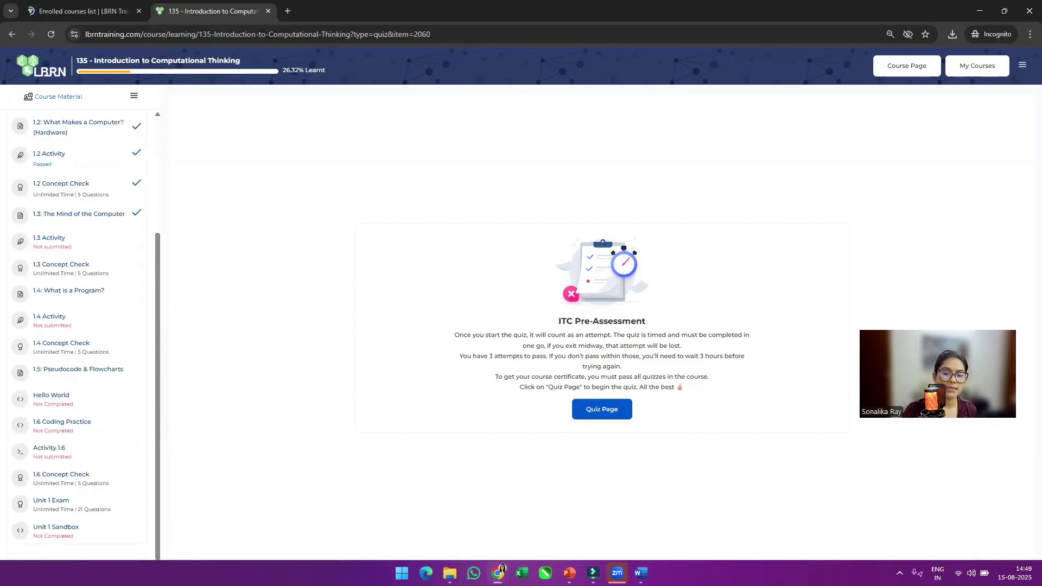
# Return to the facilitator's course window and switch the status of ICT Sections 2 through 6 back on
pyautogui.click(497, 573)
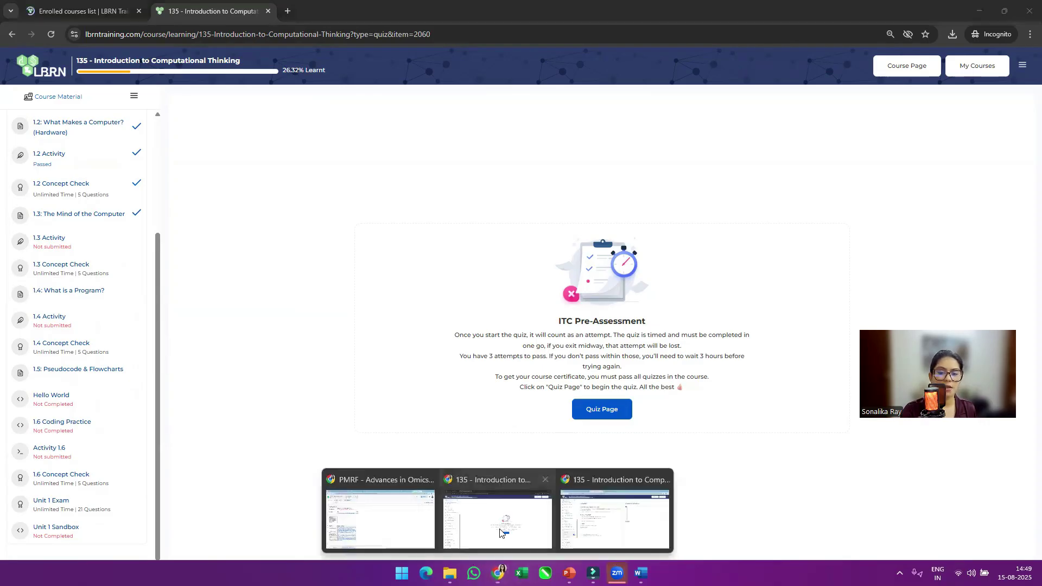
pyautogui.click(630, 522)
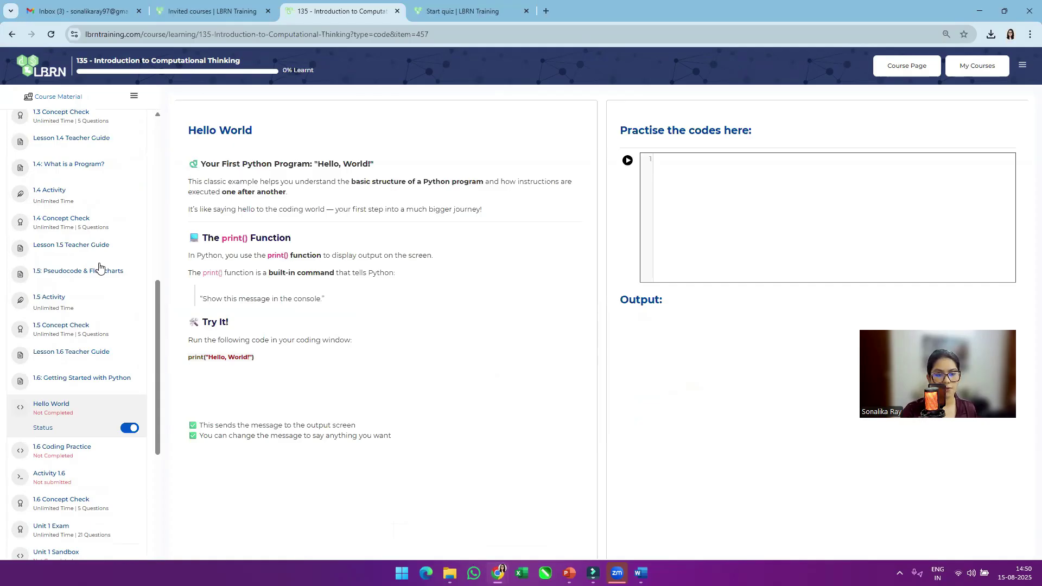
pyautogui.scroll(-5, 99, 266)
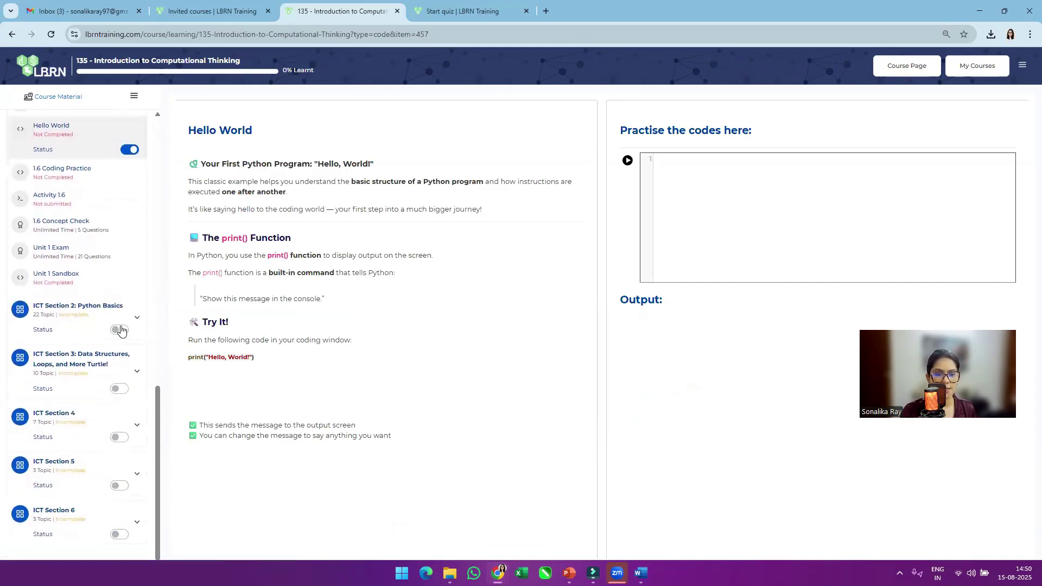
pyautogui.click(120, 330)
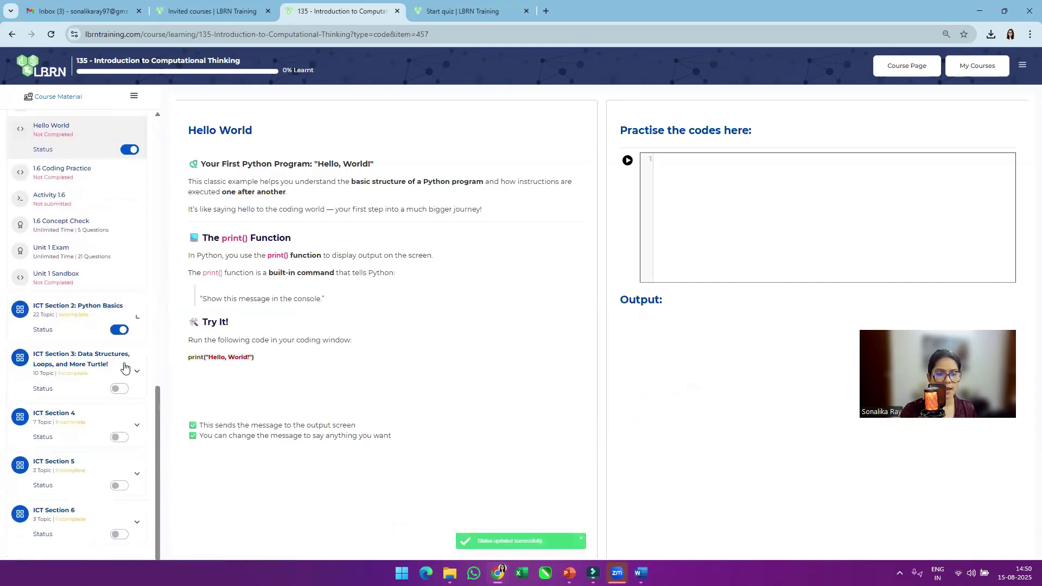
pyautogui.click(120, 388)
pyautogui.scroll(-5, 125, 390)
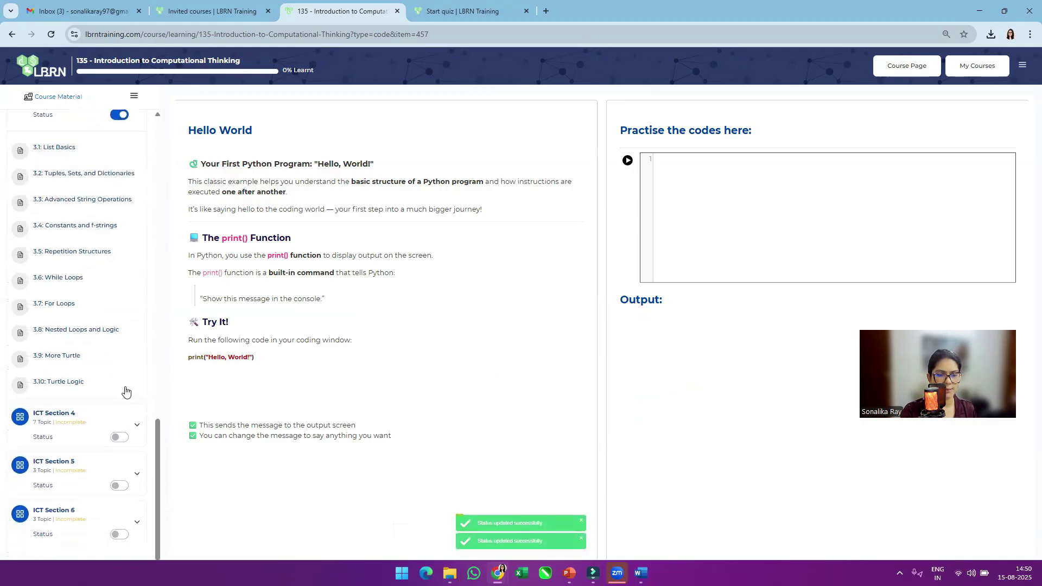
pyautogui.click(119, 437)
pyautogui.scroll(-4, 126, 494)
pyautogui.click(124, 490)
pyautogui.scroll(-2, 123, 542)
pyautogui.click(121, 534)
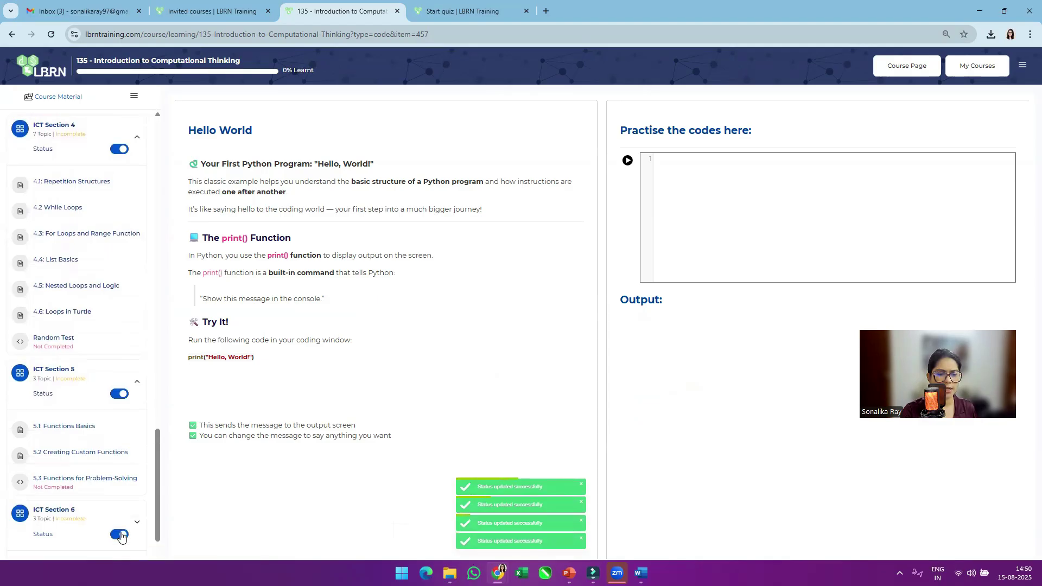
# Reload the learning page in the student's window and check the section list down to ICT Section 6
pyautogui.moveTo(497, 573)
pyautogui.click(515, 521)
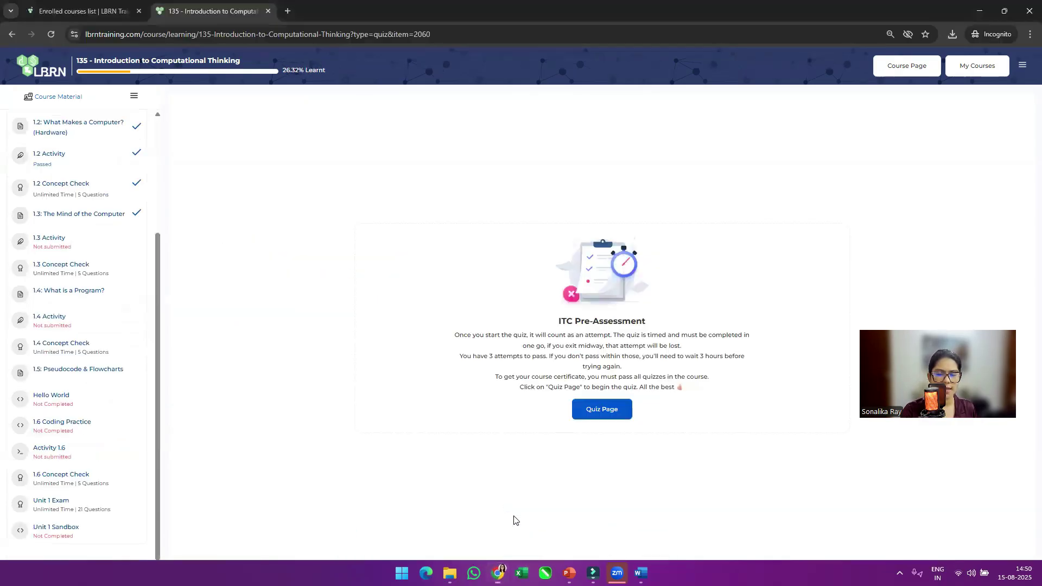
pyautogui.click(54, 34)
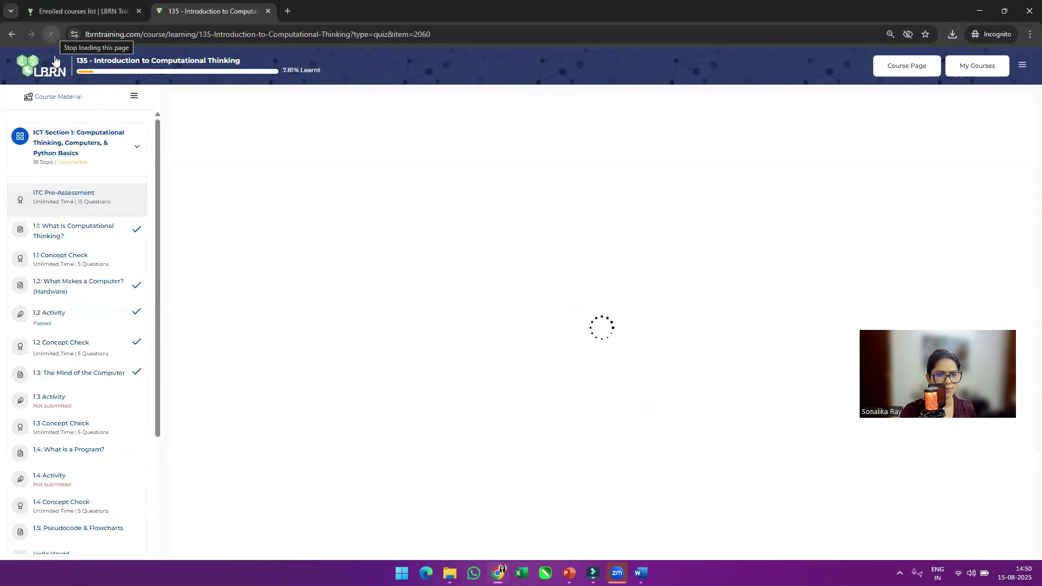
pyautogui.scroll(-6, 97, 421)
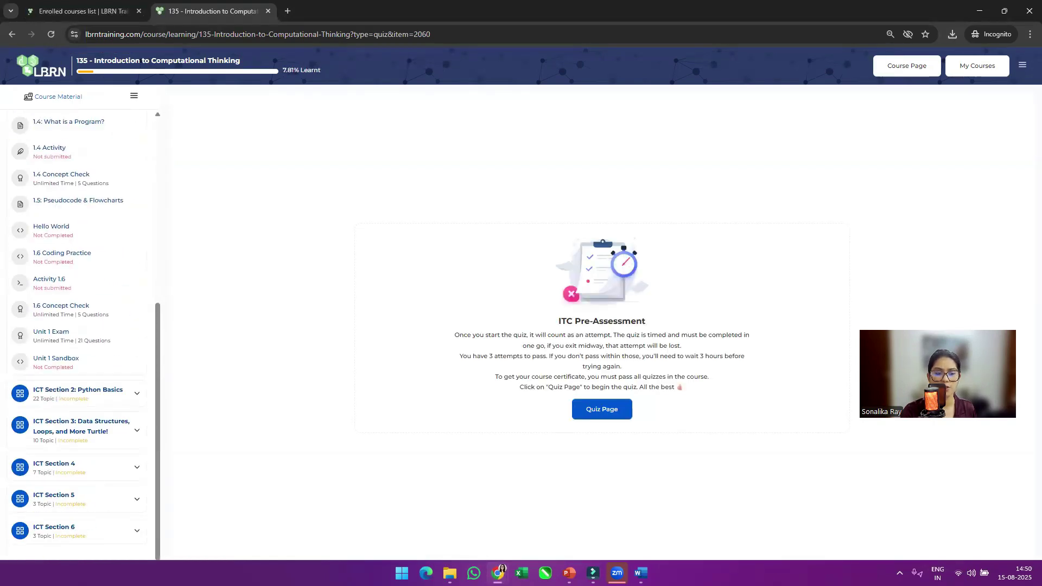
# Go back to the facilitator's window, open lesson "1.4: What is a Program?" and look over its status setting and the neighbouring Section 1 topics
pyautogui.moveTo(498, 573)
pyautogui.click(498, 524)
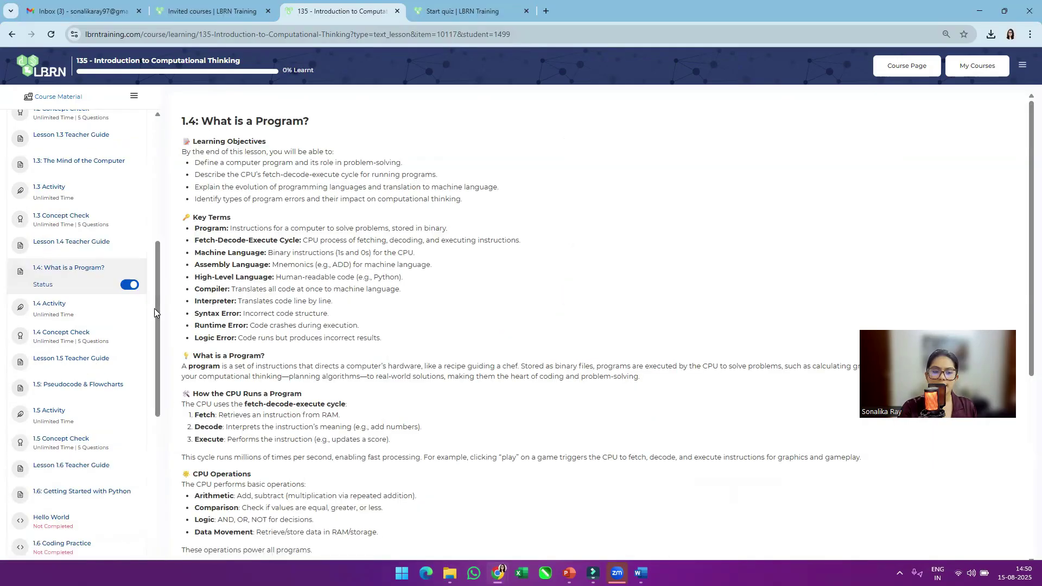
pyautogui.scroll(1, 139, 339)
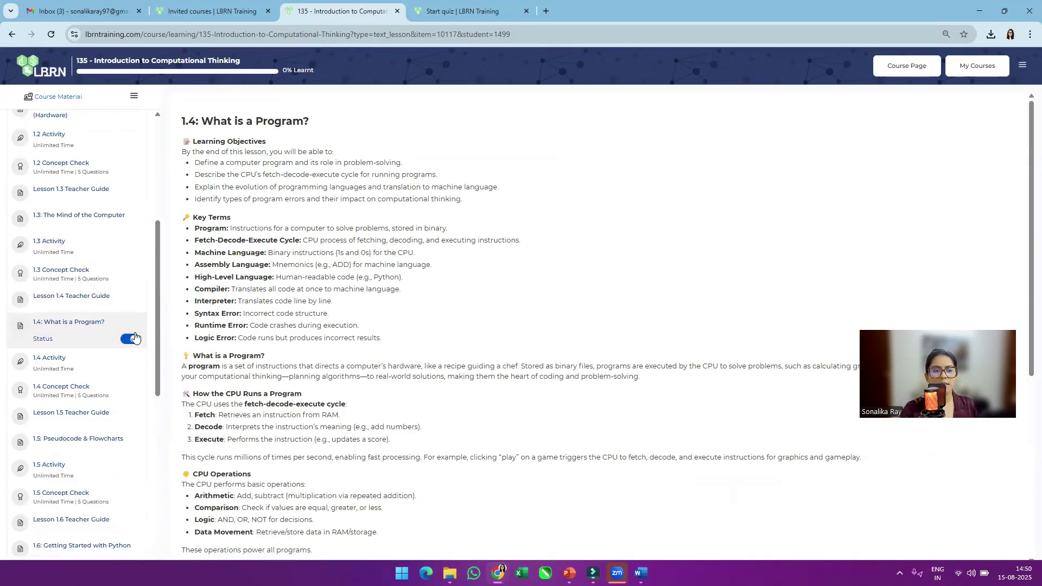
pyautogui.scroll(3, 54, 345)
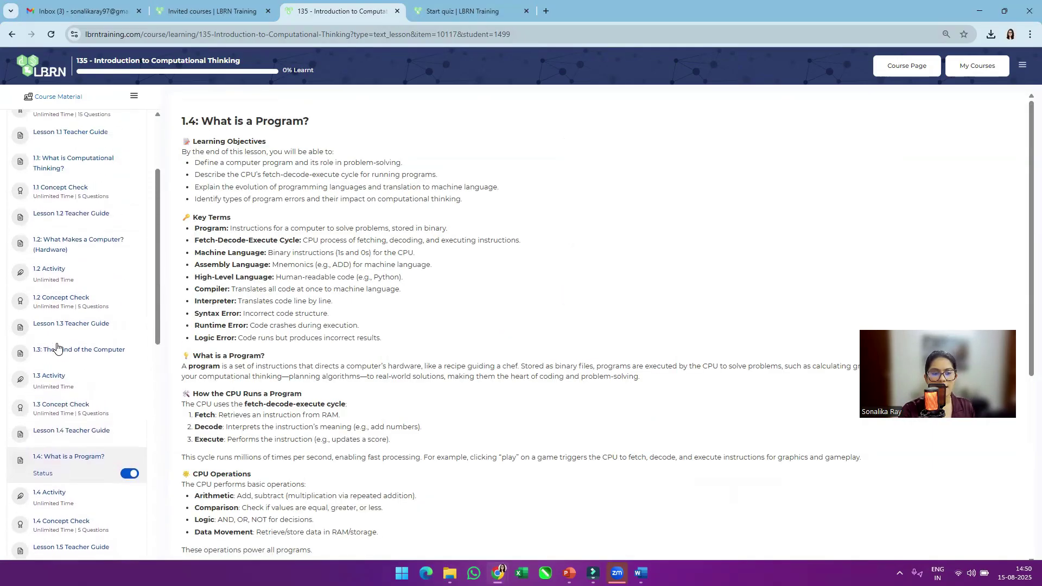
# Look over the Section 1 topics in the course material list and open the Lesson 1.4 Teacher Guide
pyautogui.scroll(1, 57, 347)
pyautogui.scroll(3, 56, 347)
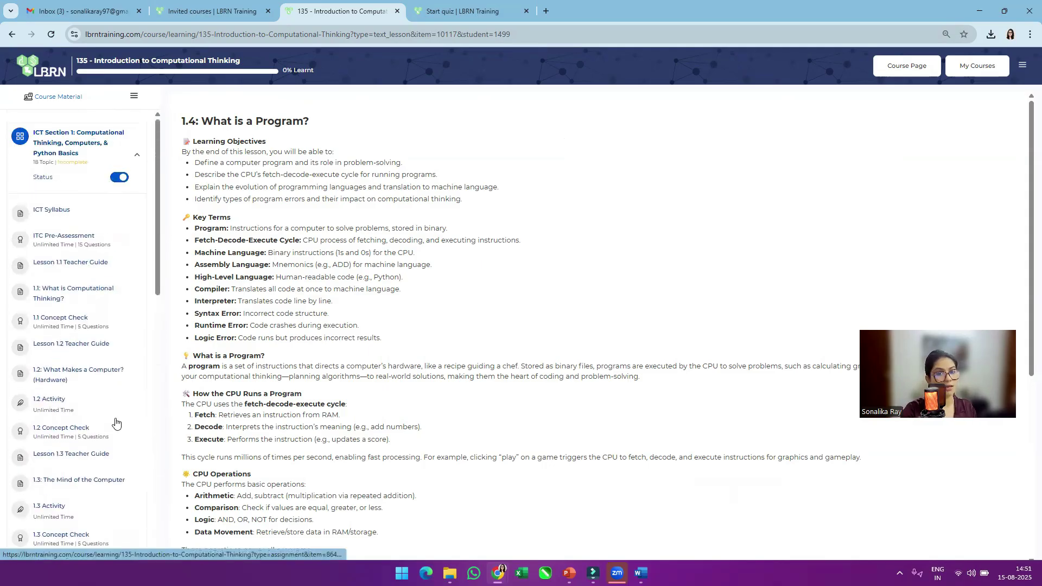
pyautogui.scroll(-3, 116, 422)
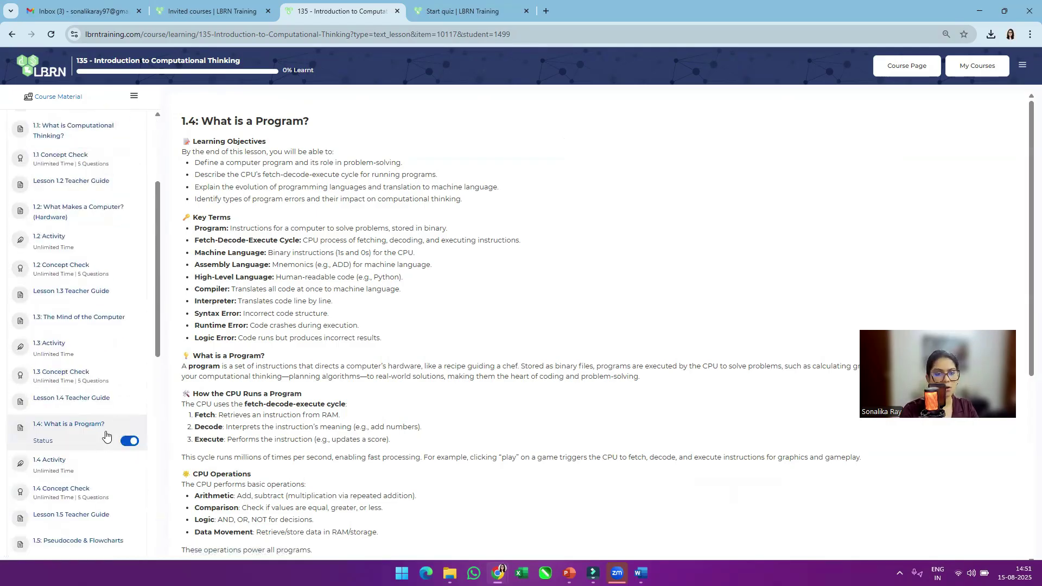
pyautogui.click(77, 405)
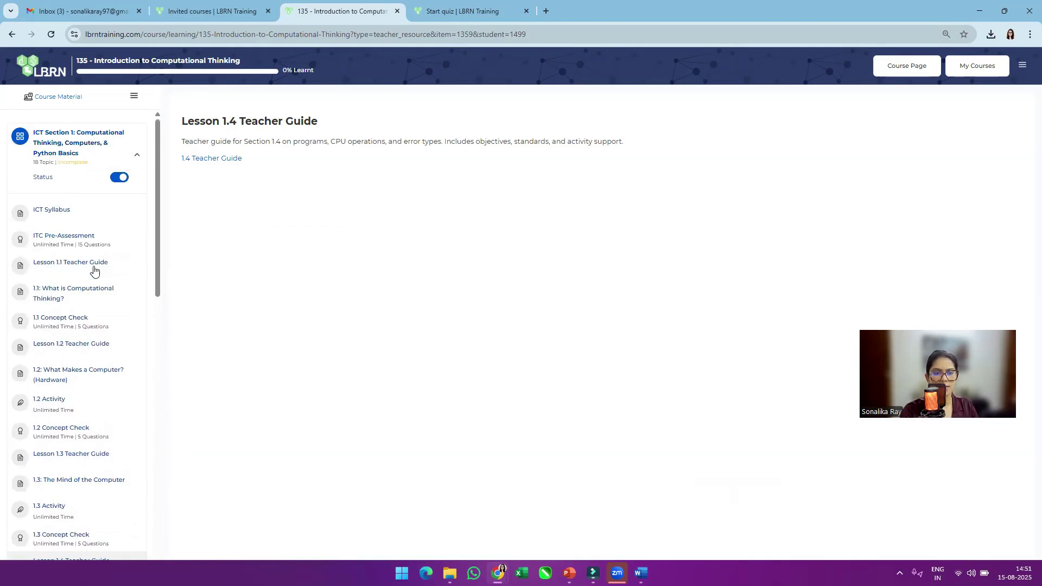
# Open the Lesson 1.1 Teacher Guide and read through its linked document
pyautogui.click(96, 267)
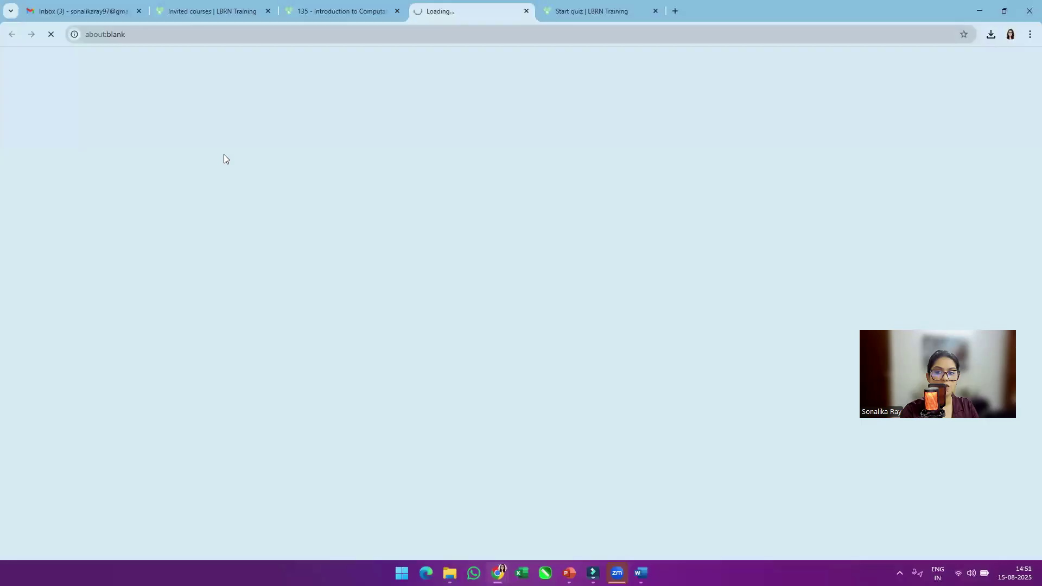
pyautogui.scroll(-20, 289, 446)
pyautogui.scroll(-20, 289, 446)
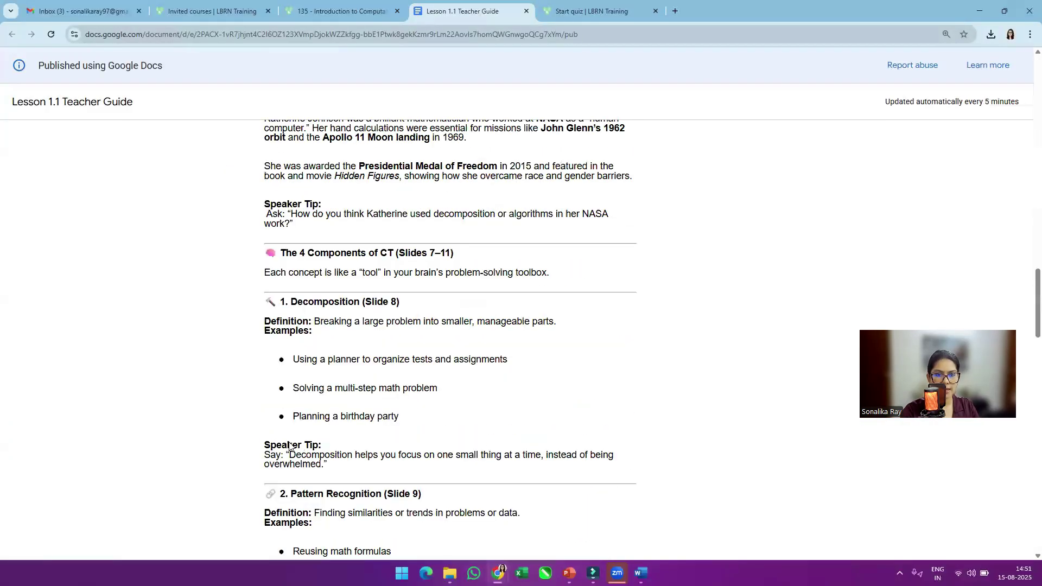
pyautogui.scroll(-5, 289, 446)
# Return to the course page, view lesson "1.1: What is Computational Thinking?", reopen the Lesson 1.1 Teacher Guide and look over the neighbouring topics
pyautogui.click(358, 10)
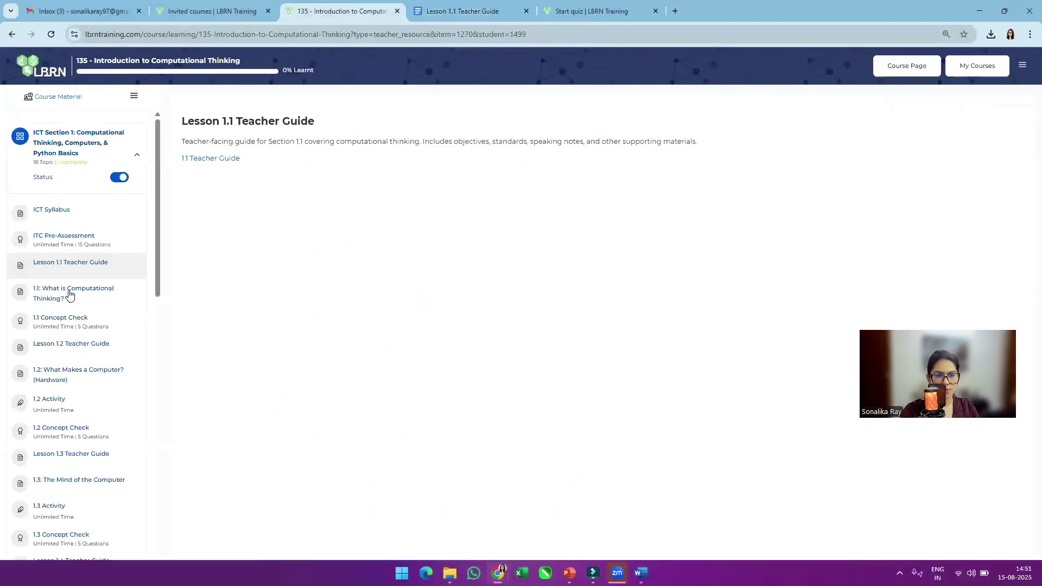
pyautogui.click(70, 294)
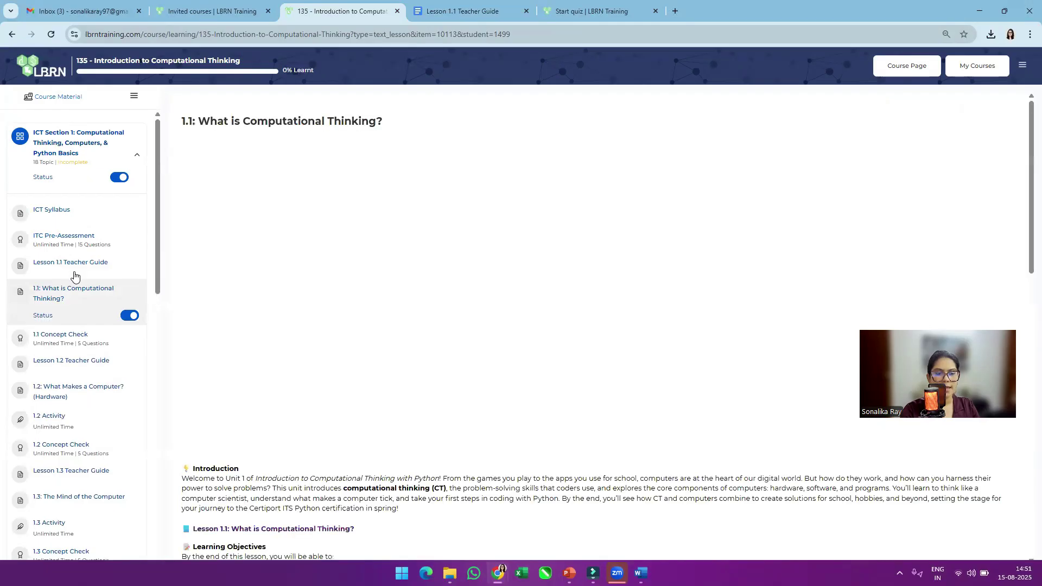
pyautogui.click(69, 263)
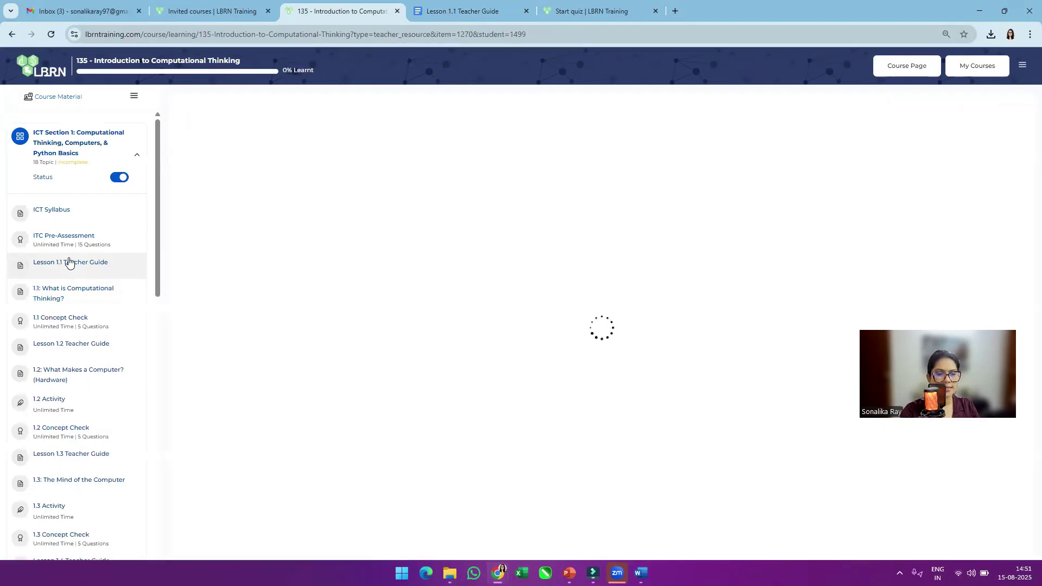
pyautogui.scroll(-4, 76, 263)
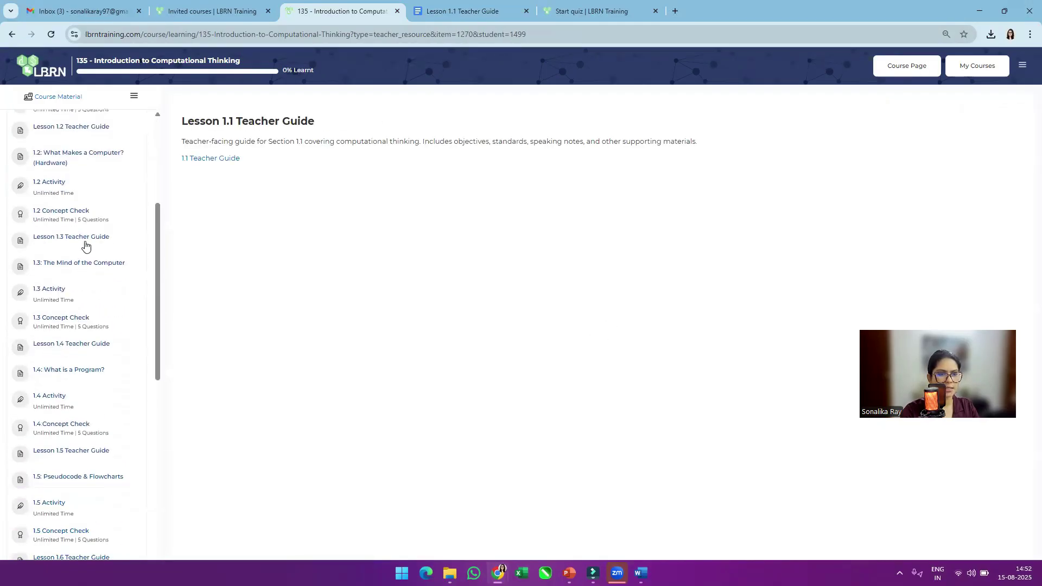
pyautogui.scroll(1, 89, 217)
pyautogui.scroll(3, 90, 300)
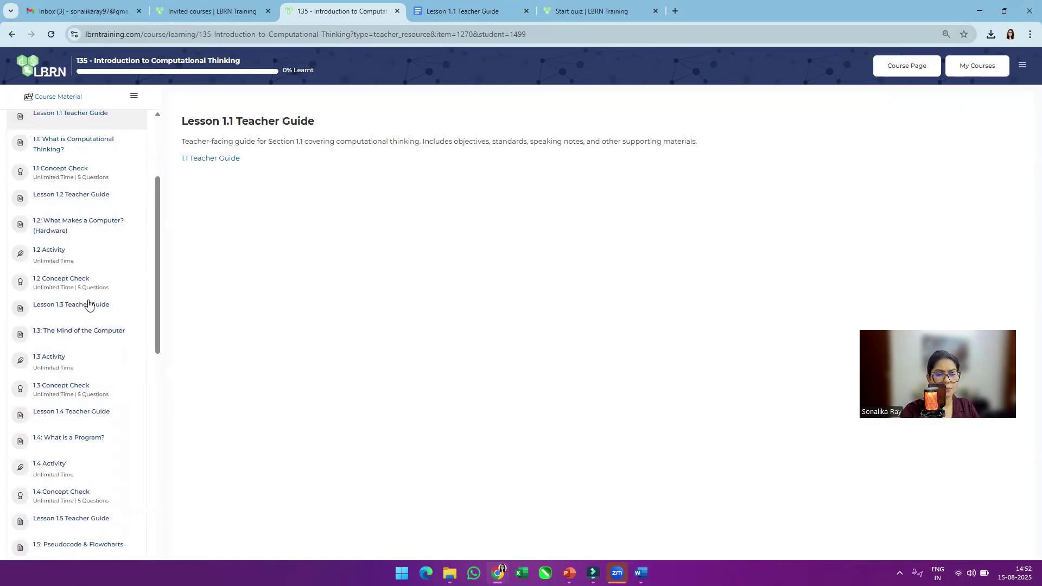
# Compare the Section 1 topics in the student's window with the facilitator's list, then return to the facilitator's window
pyautogui.moveTo(498, 573)
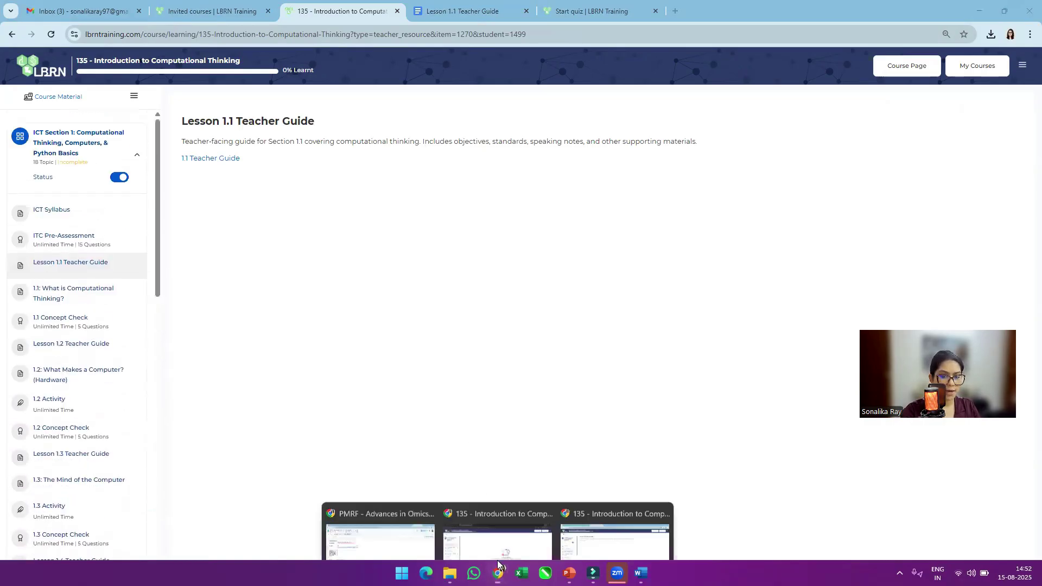
pyautogui.click(499, 513)
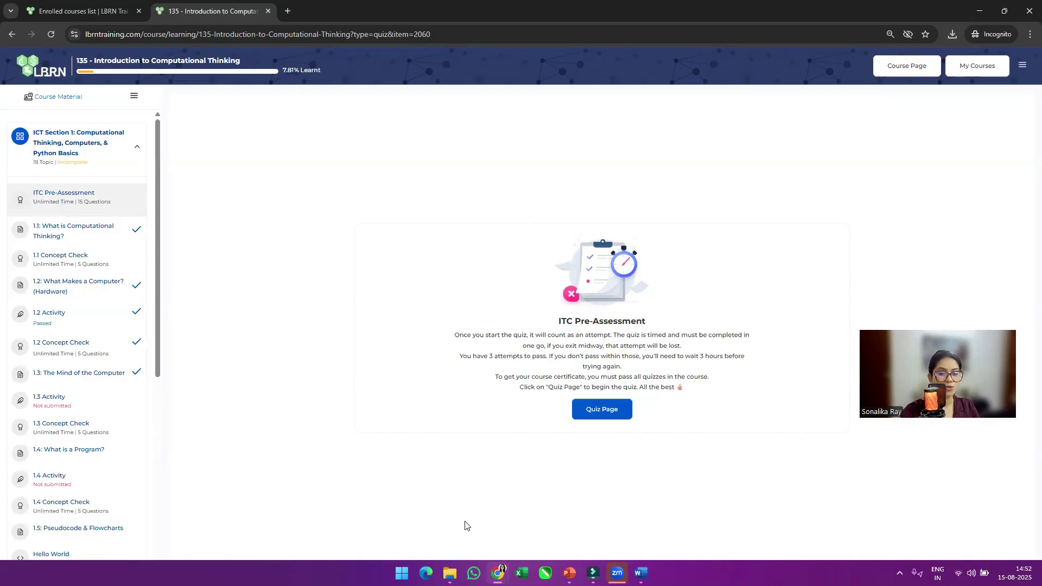
pyautogui.click(497, 571)
pyautogui.click(490, 530)
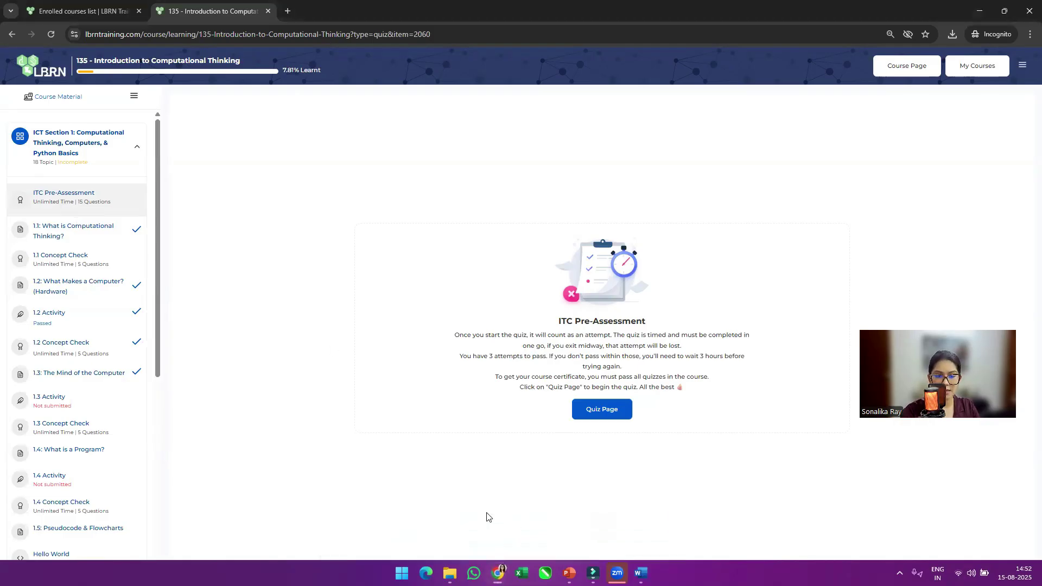
pyautogui.click(497, 572)
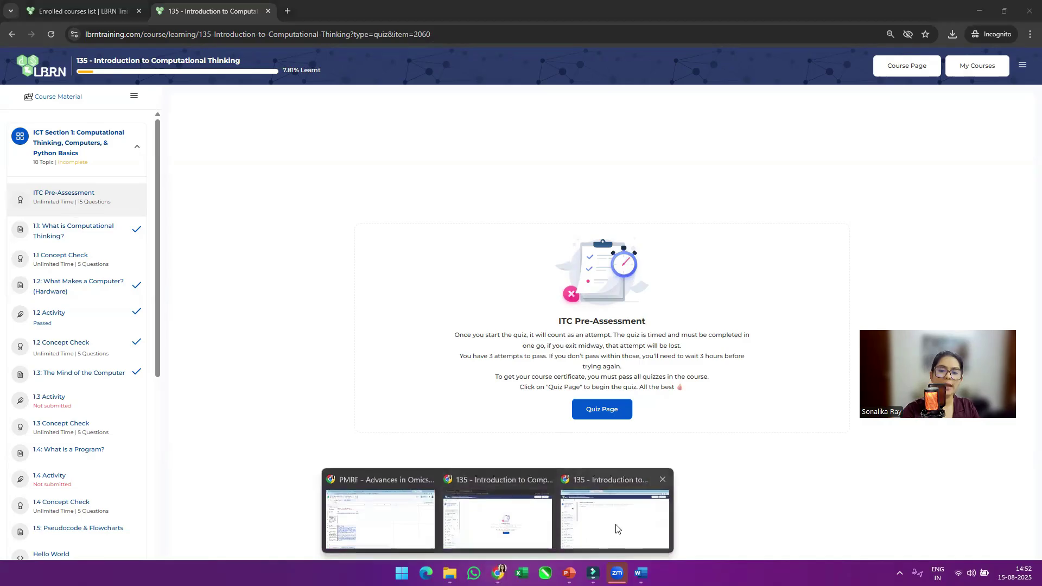
pyautogui.click(617, 529)
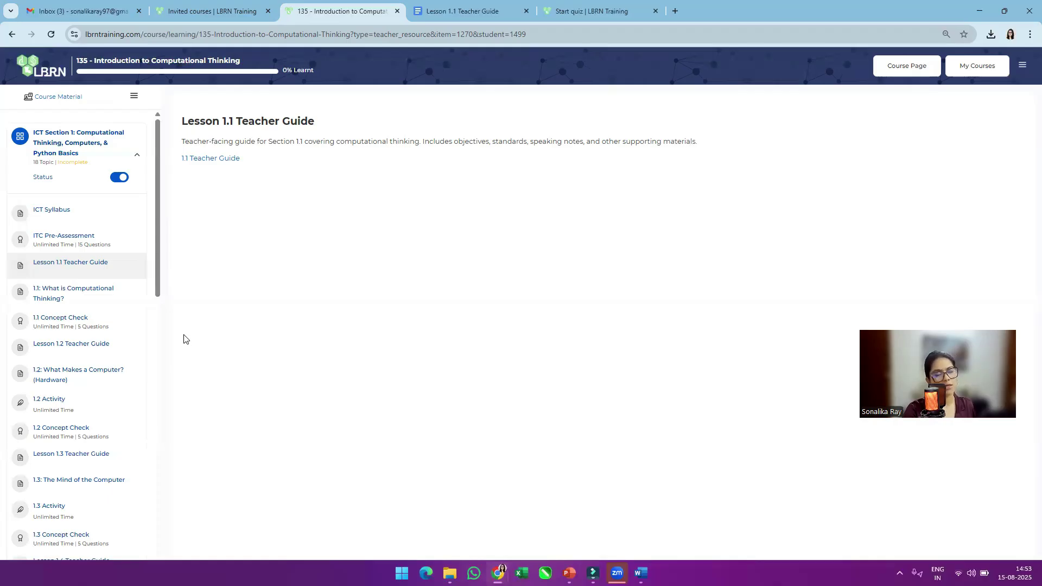
# Show the facilitator's invited courses page, then switch to the student's window and open the 1.3 Activity assignment
pyautogui.click(242, 4)
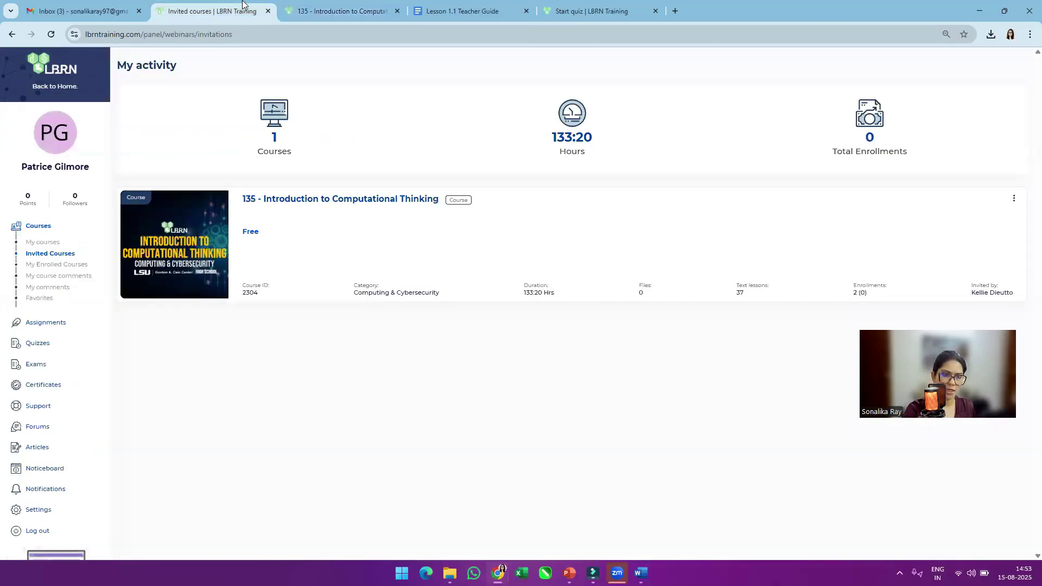
pyautogui.moveTo(501, 571)
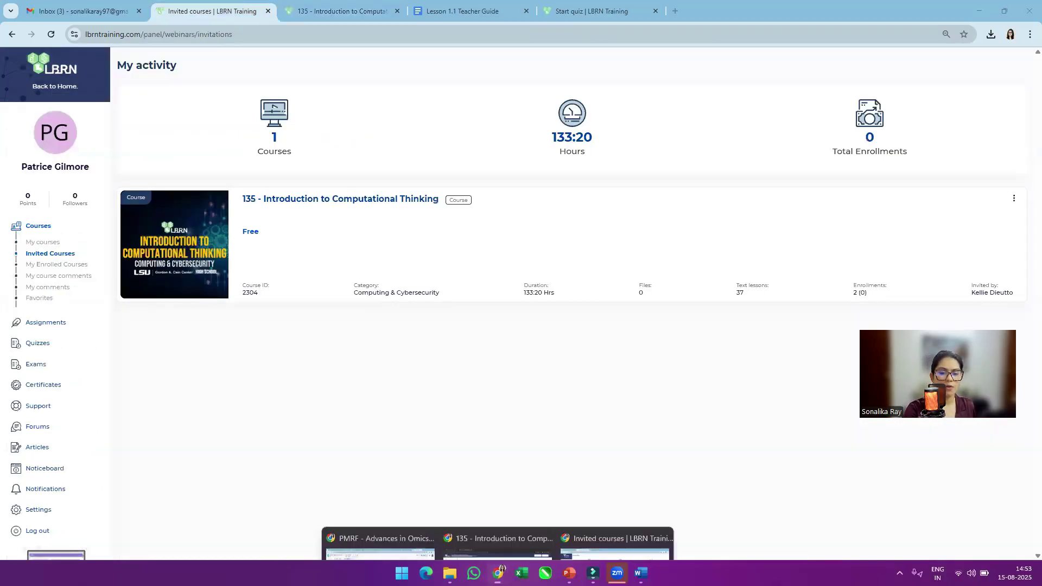
pyautogui.click(506, 522)
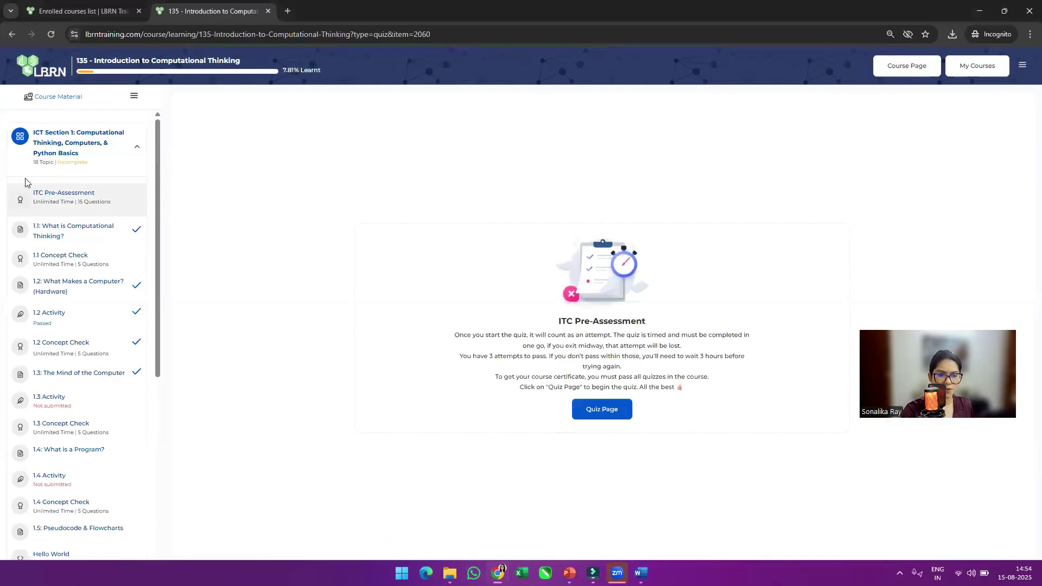
pyautogui.scroll(-1, 51, 384)
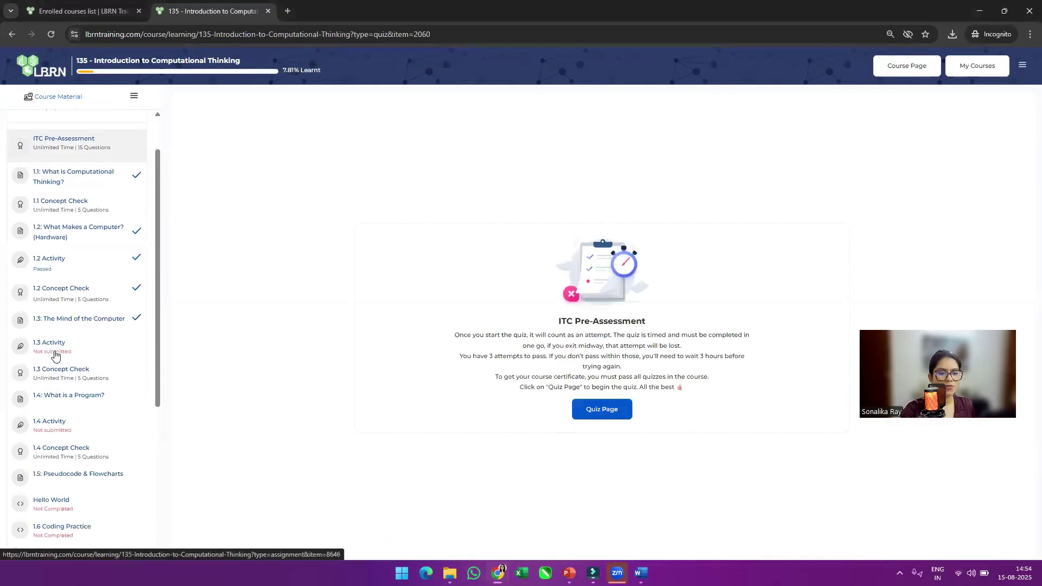
pyautogui.click(55, 354)
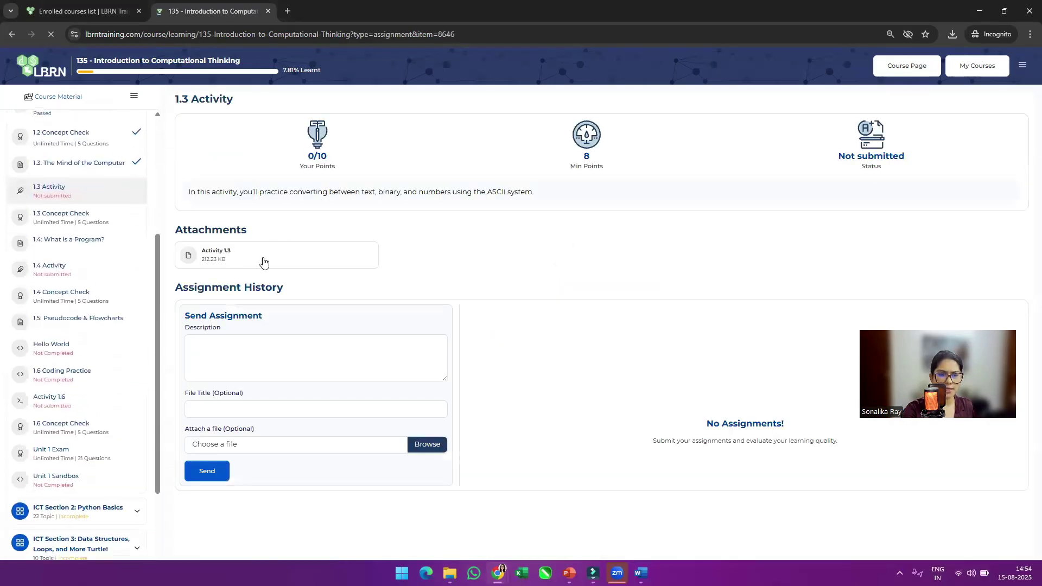
# Download the Activity 1.3 attachment into the Downloads folder as Activity-1-3.docx
pyautogui.click(250, 265)
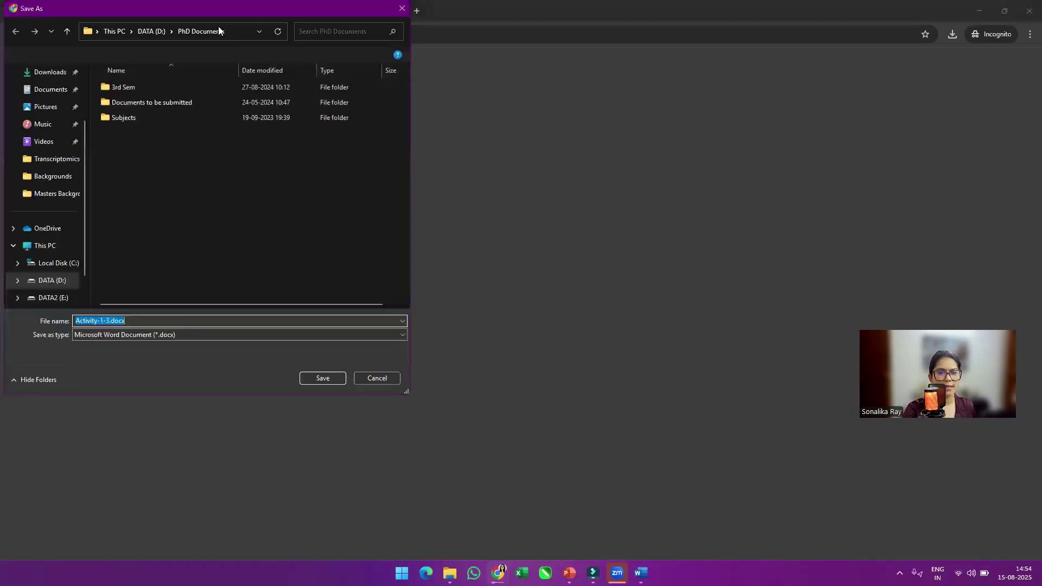
pyautogui.click(55, 69)
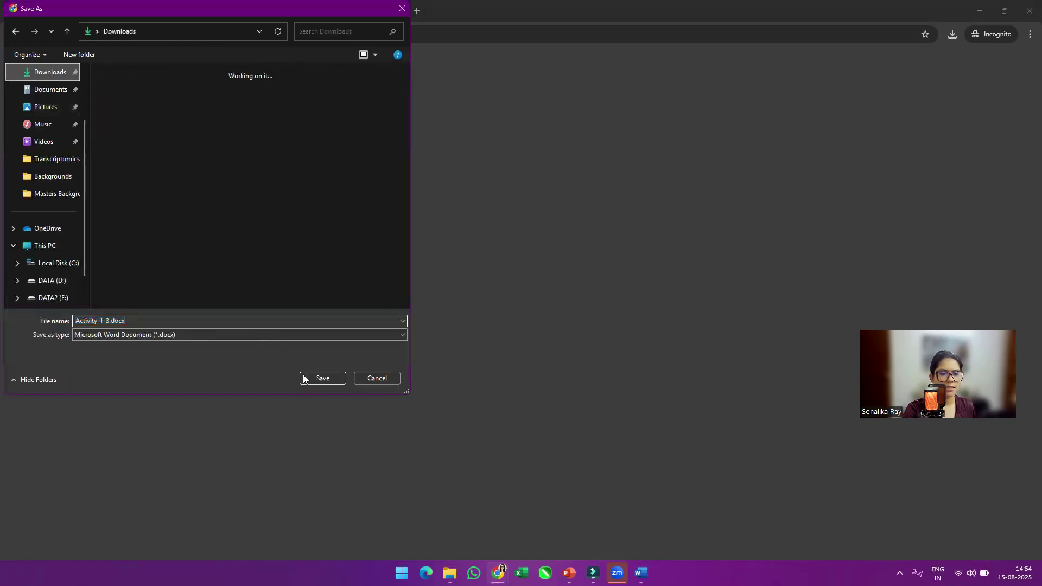
pyautogui.click(320, 378)
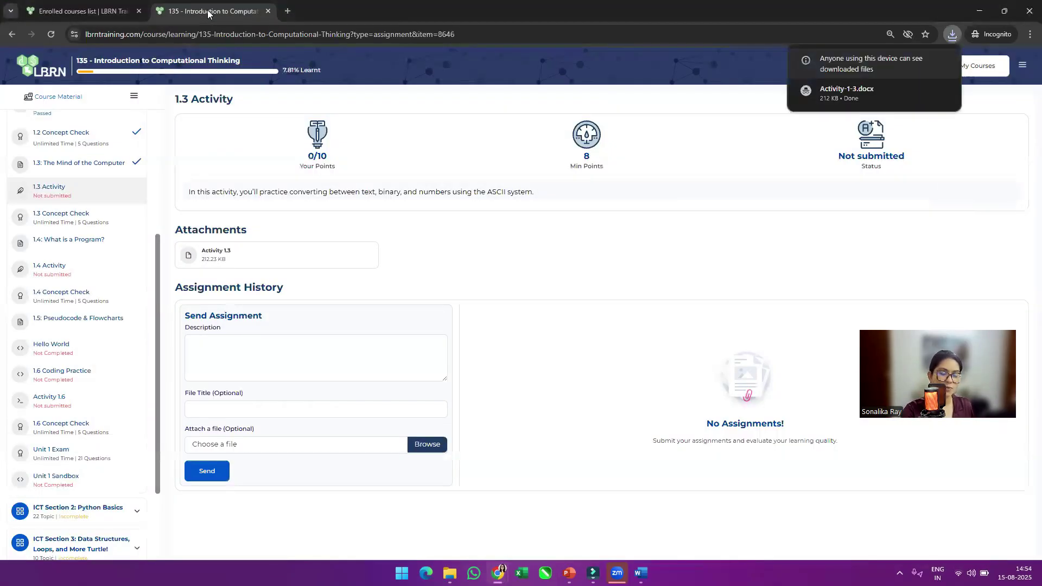
# Attach Activity-1-3.docx from the Downloads folder to the 1.3 Activity submission form
pyautogui.click(268, 375)
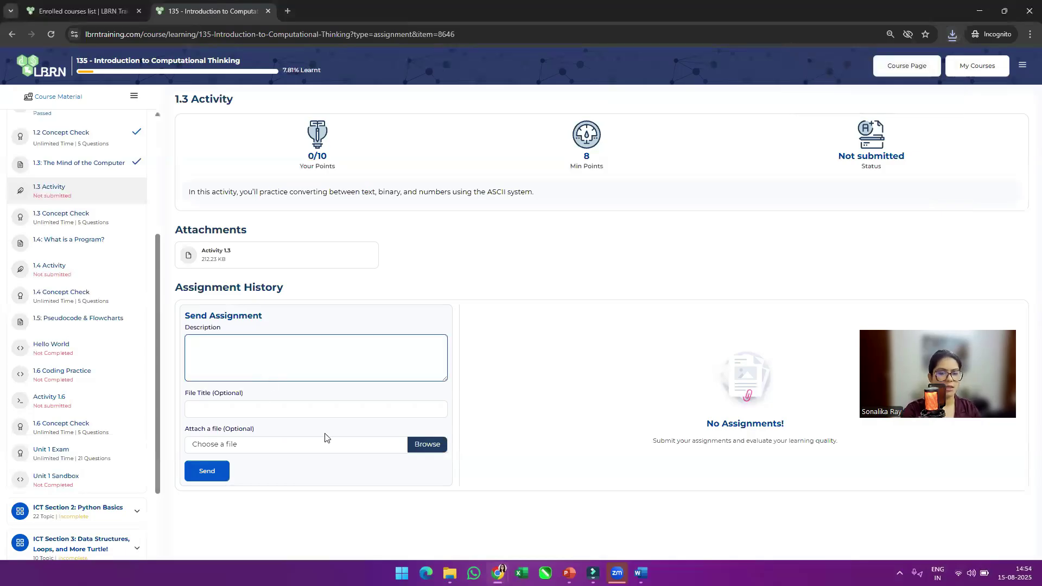
pyautogui.click(416, 449)
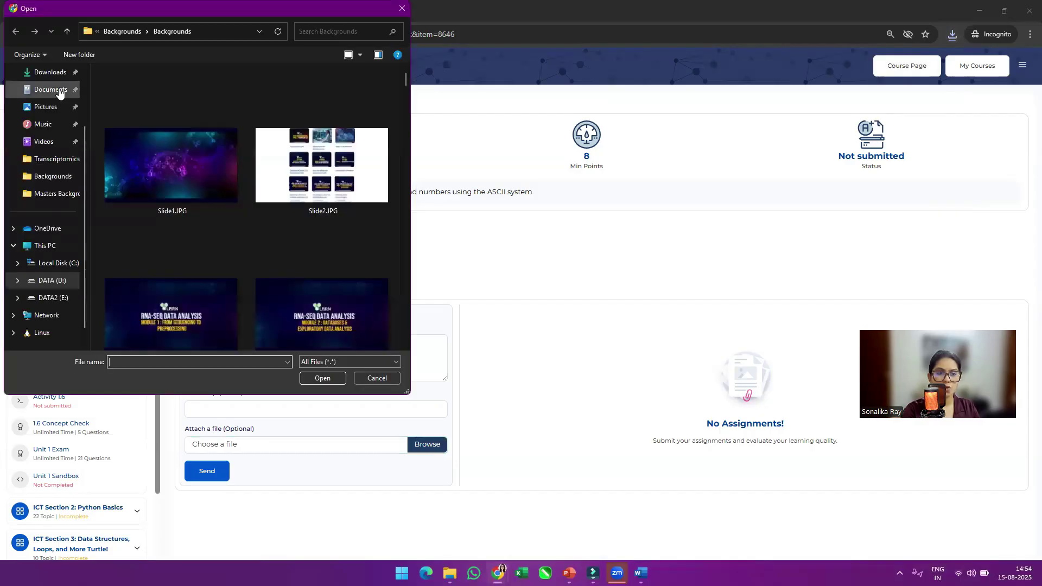
pyautogui.click(57, 75)
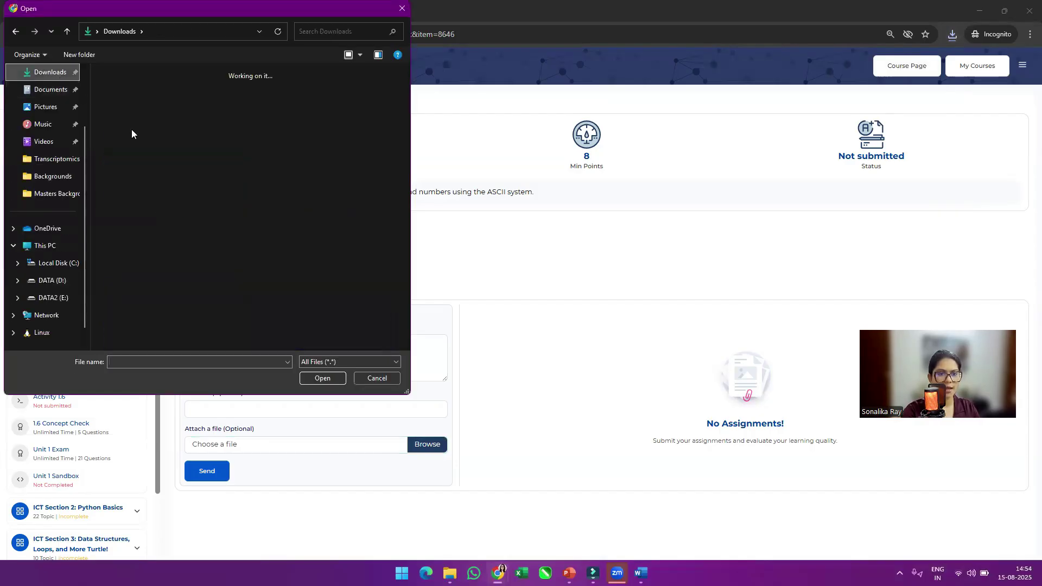
pyautogui.click(180, 136)
pyautogui.click(327, 377)
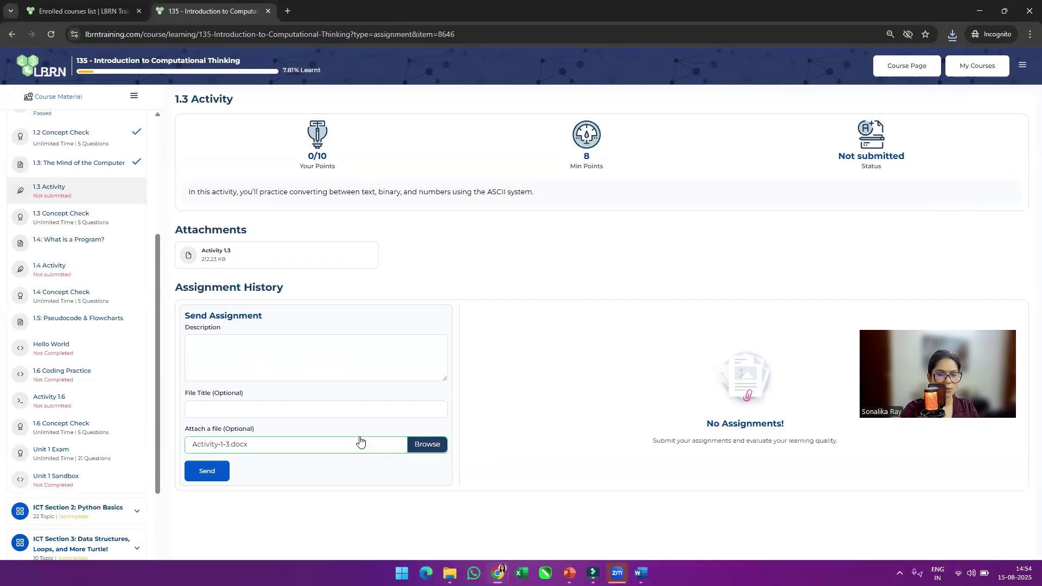
# Enter "abc" as the assignment description and send the 1.3 Activity submission
pyautogui.click(235, 350)
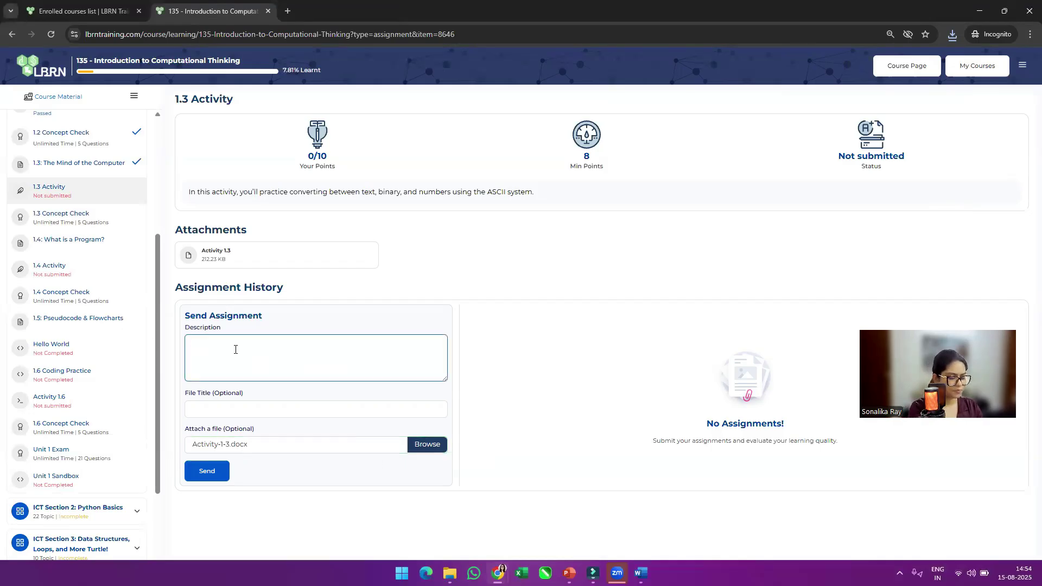
pyautogui.write('abc')
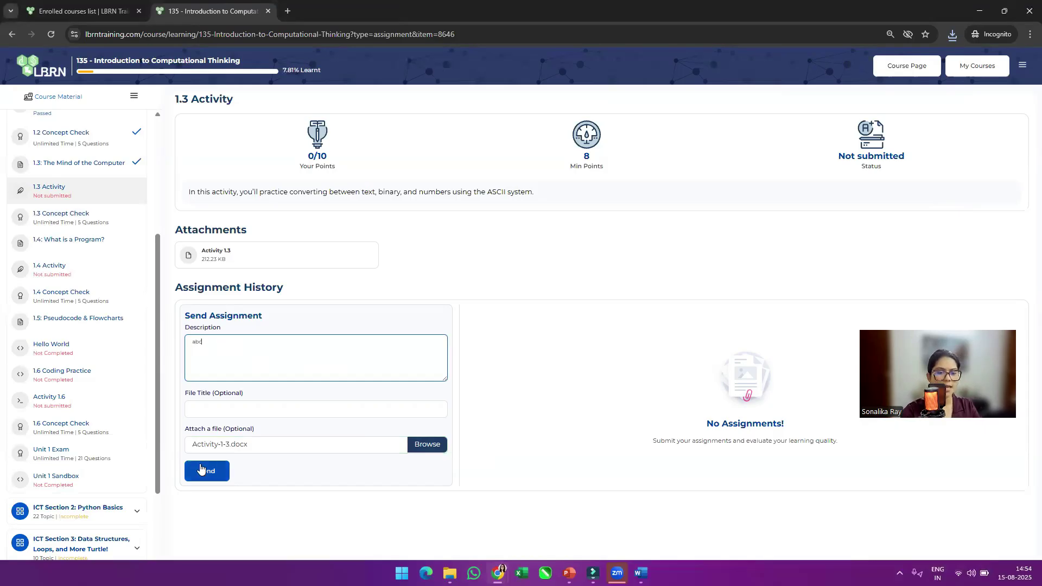
pyautogui.click(218, 472)
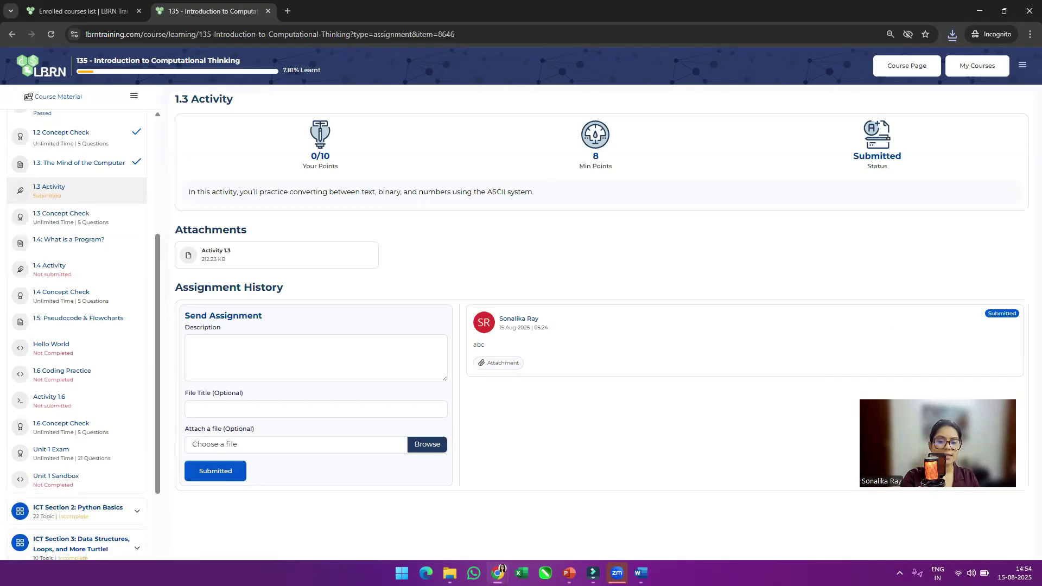
# Switch to the facilitator's browser window and open the list of students' assignments
pyautogui.click(498, 573)
pyautogui.click(602, 527)
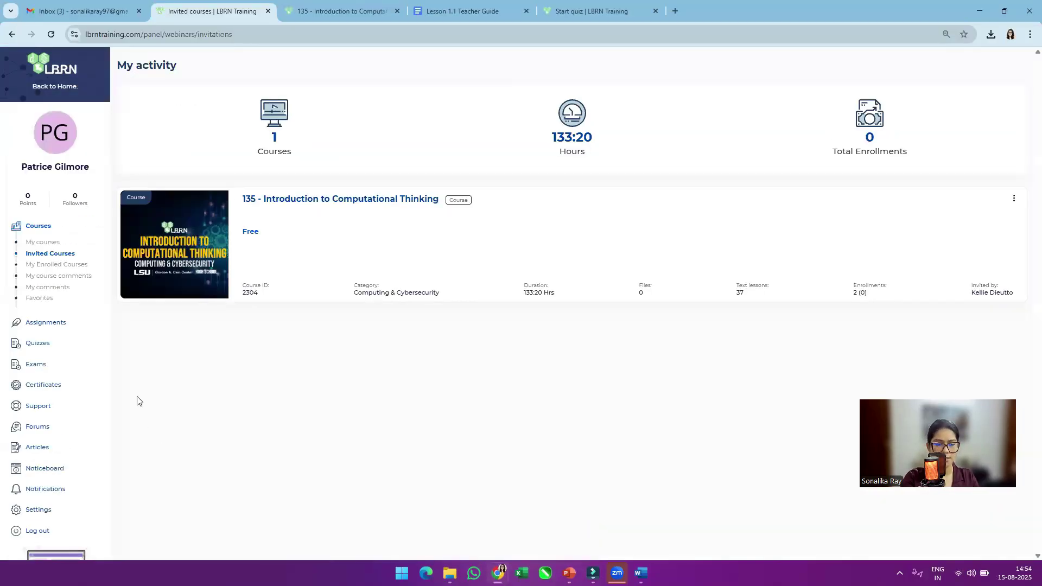
pyautogui.scroll(2, 62, 328)
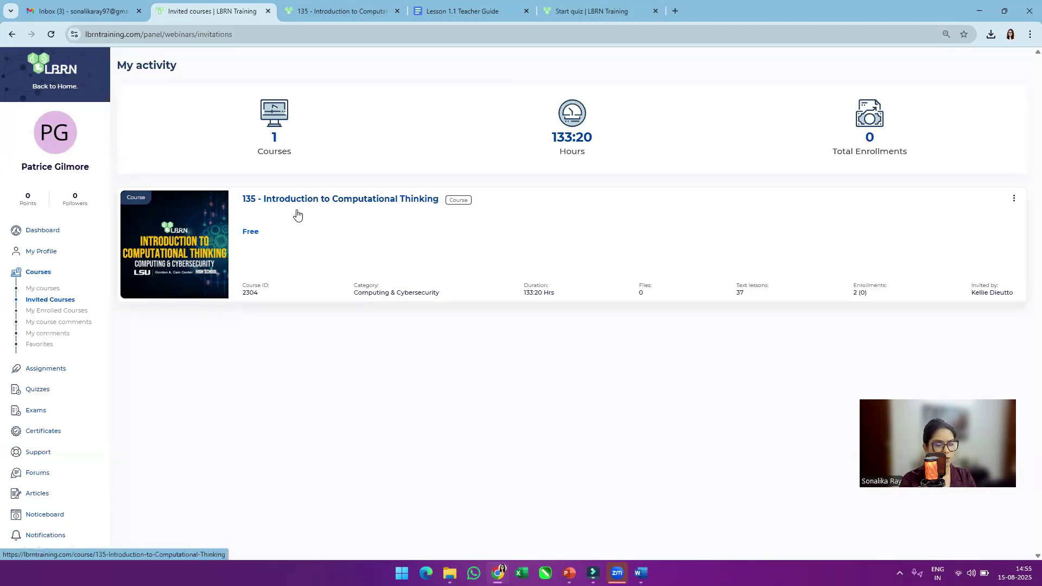
pyautogui.click(63, 371)
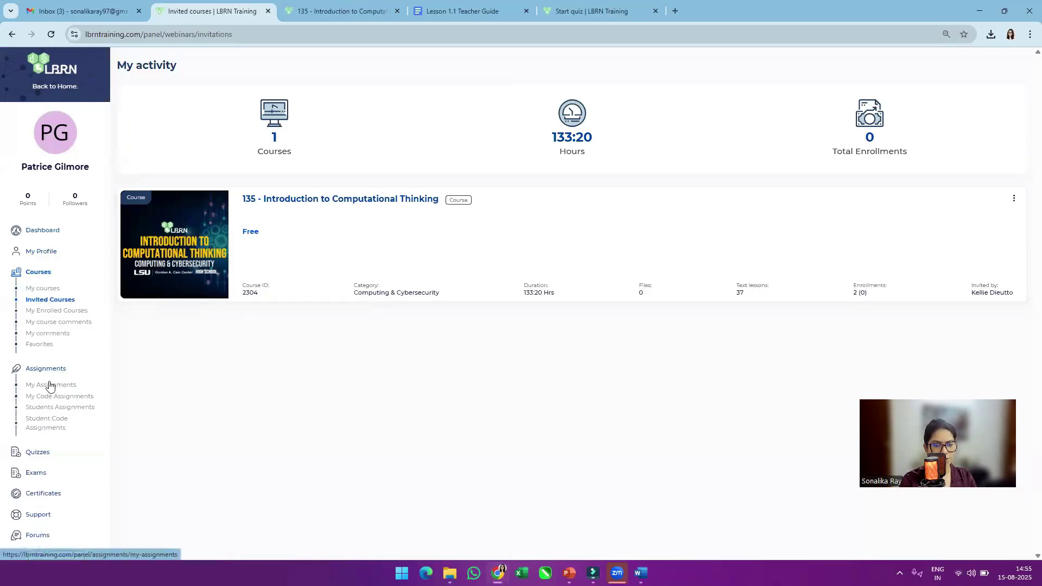
pyautogui.scroll(-2, 49, 386)
pyautogui.click(73, 302)
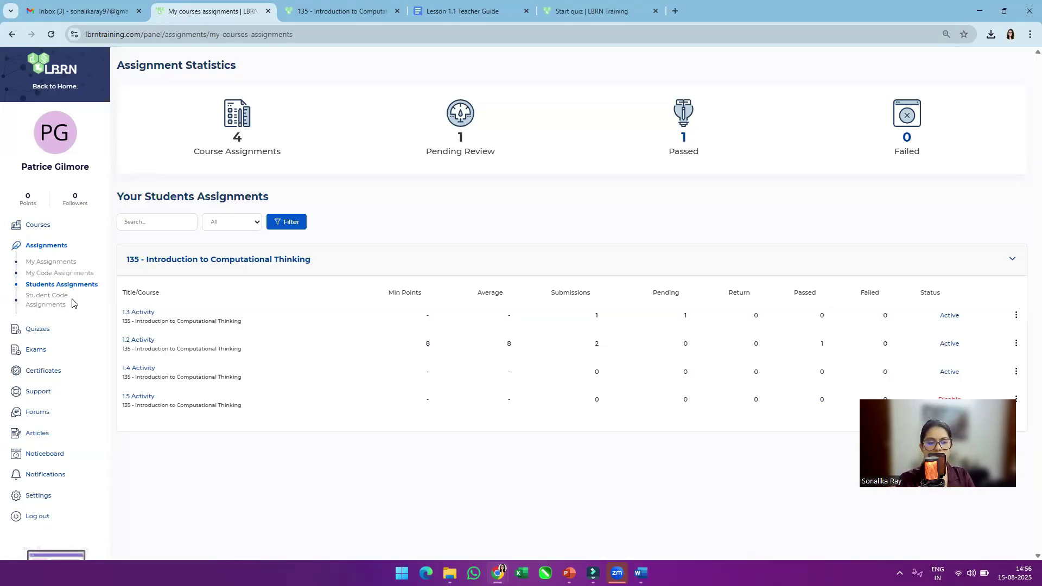
# Filter the students' assignments by Pending status and review the Min Points, submission, return, passed and failed columns
pyautogui.click(222, 228)
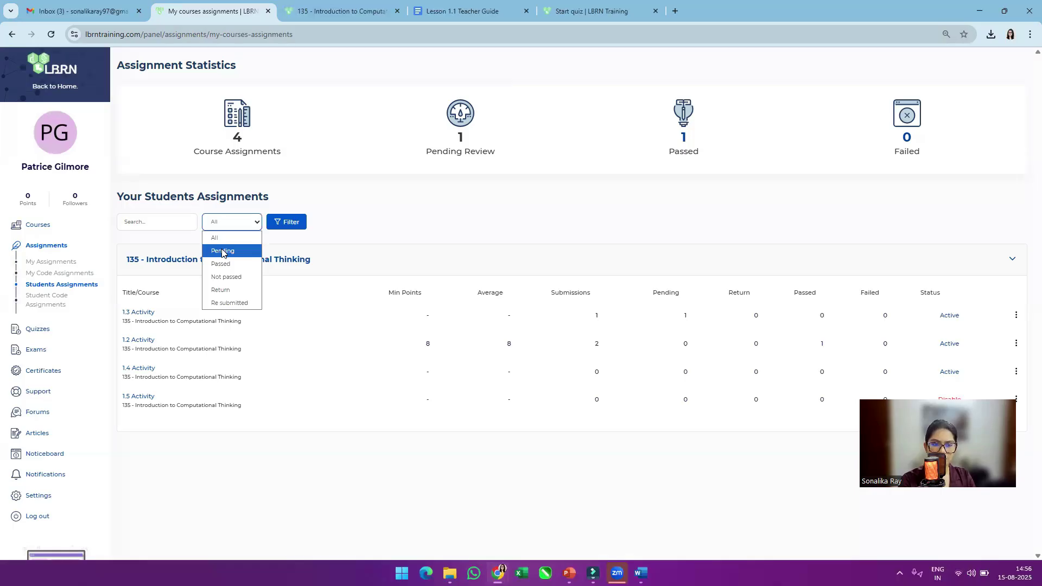
pyautogui.click(222, 252)
pyautogui.click(280, 227)
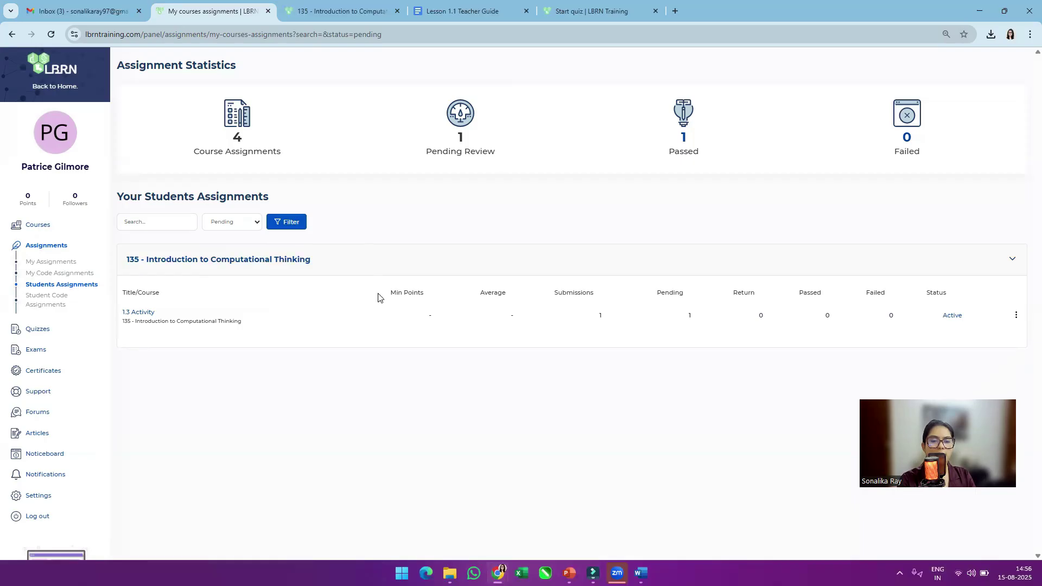
pyautogui.moveTo(389, 294); pyautogui.dragTo(429, 292)
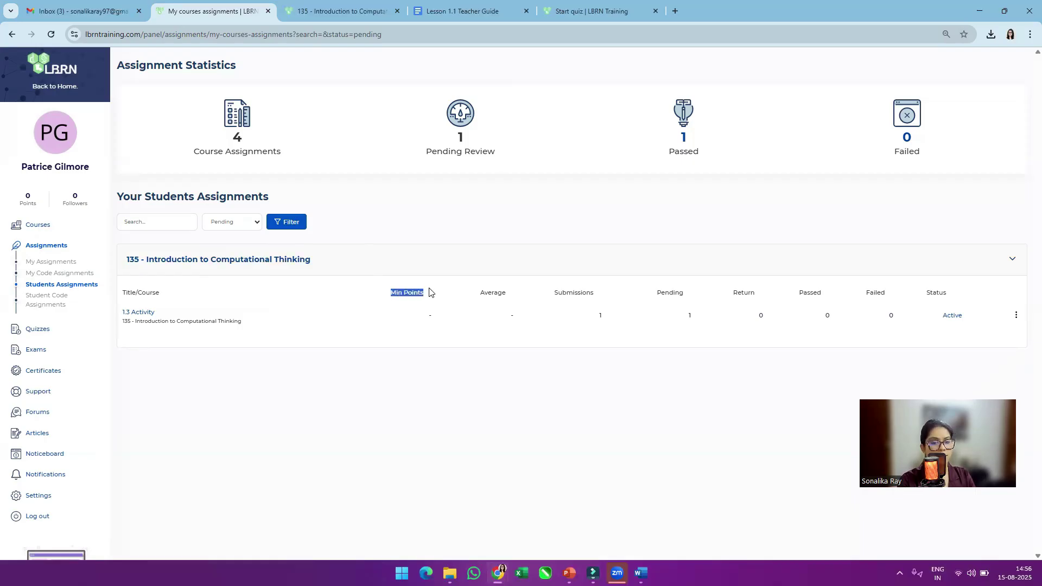
pyautogui.click(532, 298)
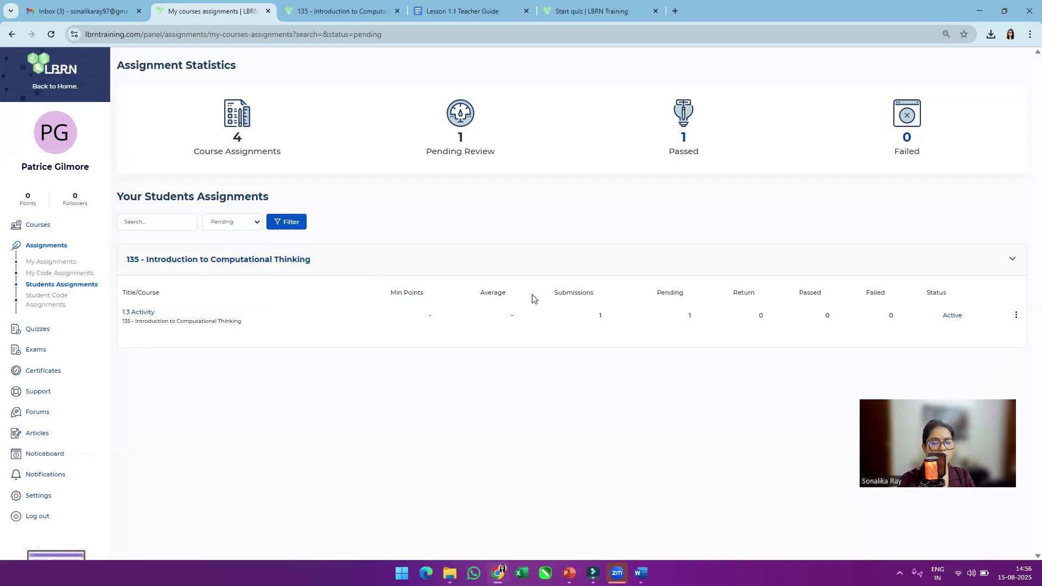
pyautogui.moveTo(558, 293); pyautogui.dragTo(761, 296)
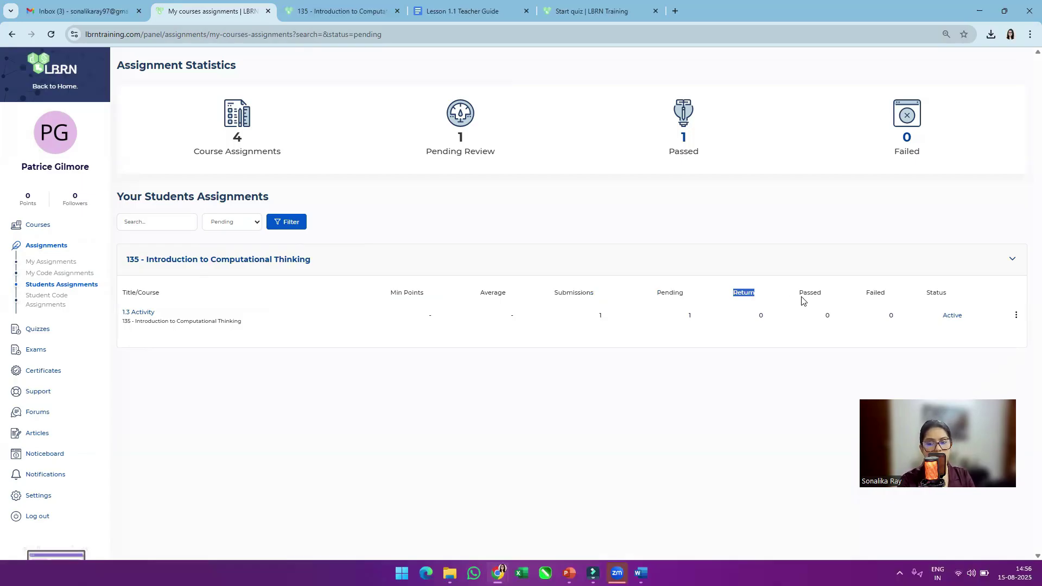
pyautogui.moveTo(798, 294); pyautogui.dragTo(924, 301)
# Reset the students' assignments status filter to All
pyautogui.click(232, 222)
pyautogui.click(223, 234)
pyautogui.click(293, 222)
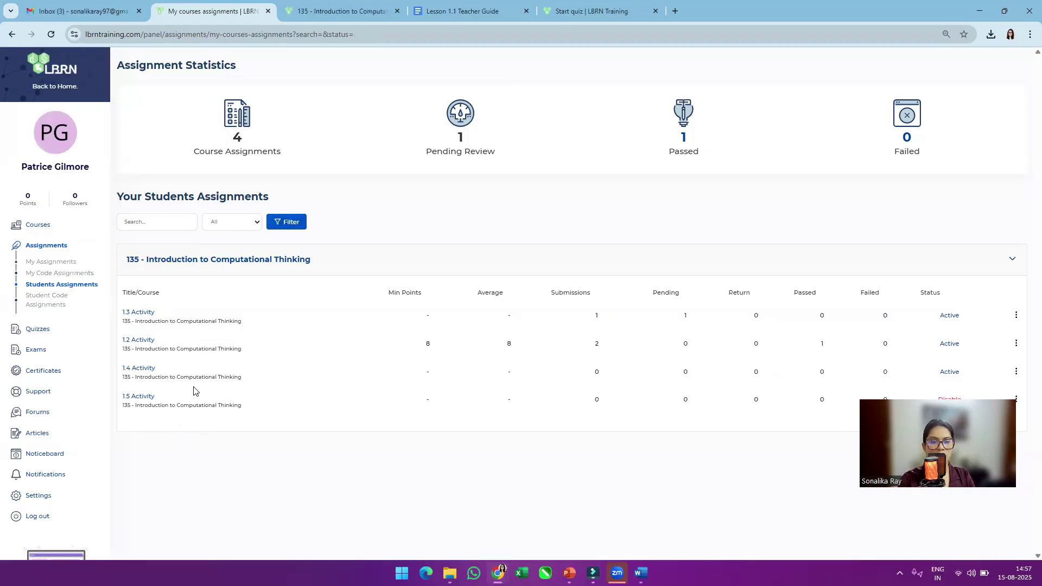
# Filter the students' assignments by Pending again and open the pending review list for 1.3 Activity
pyautogui.click(219, 223)
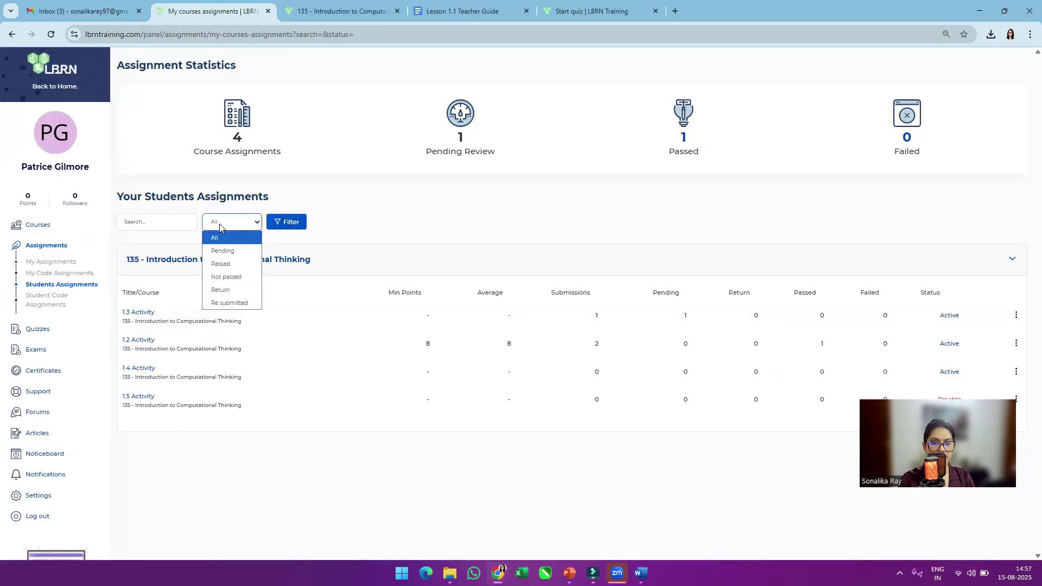
pyautogui.click(222, 252)
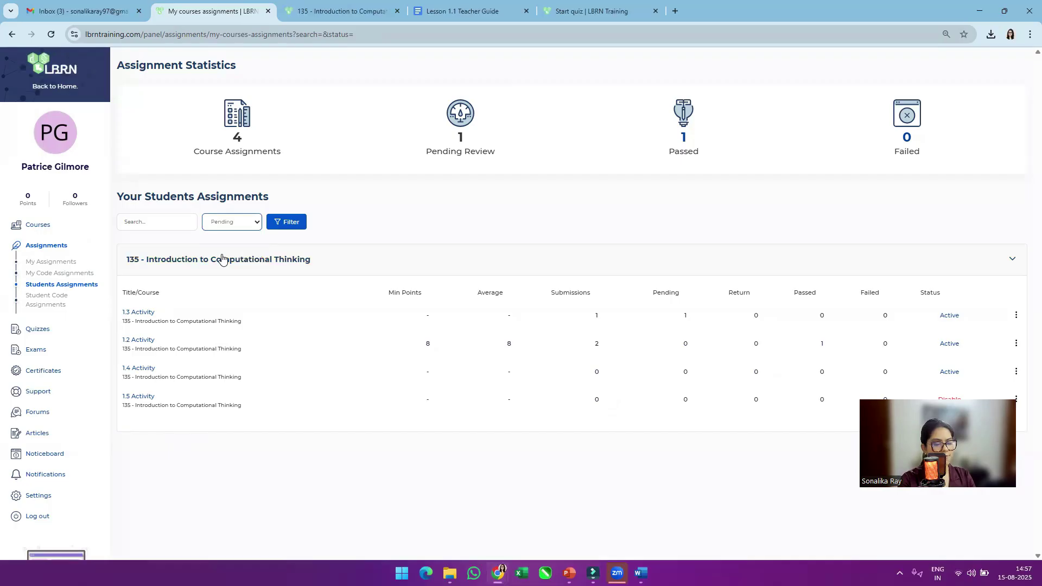
pyautogui.click(285, 226)
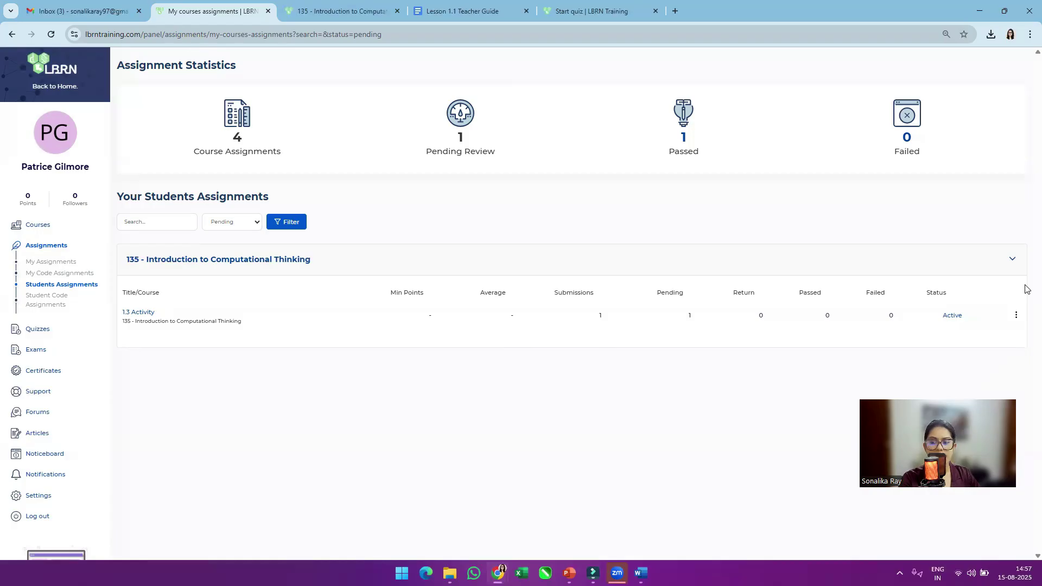
pyautogui.click(1018, 317)
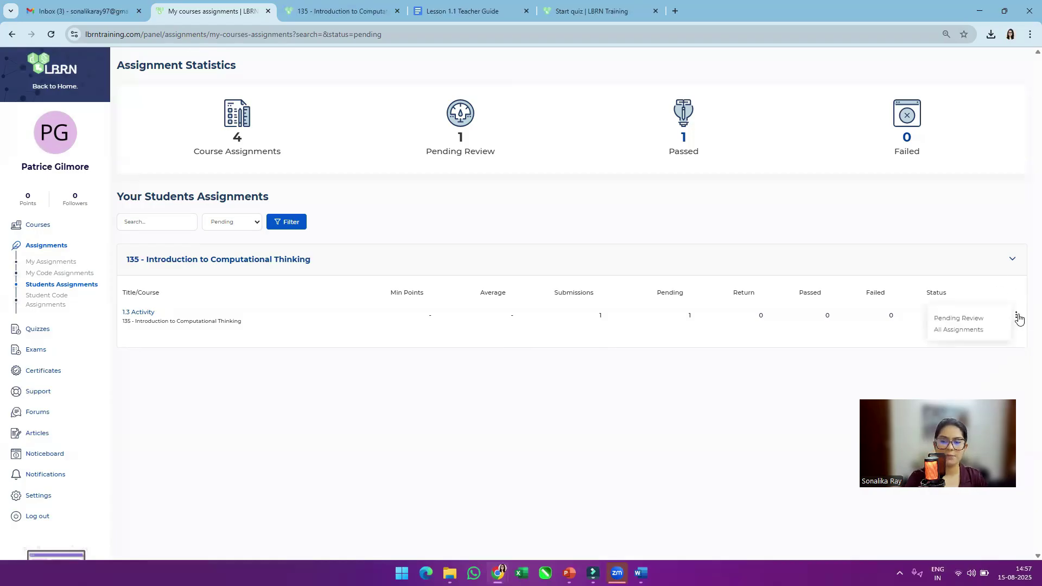
pyautogui.click(965, 319)
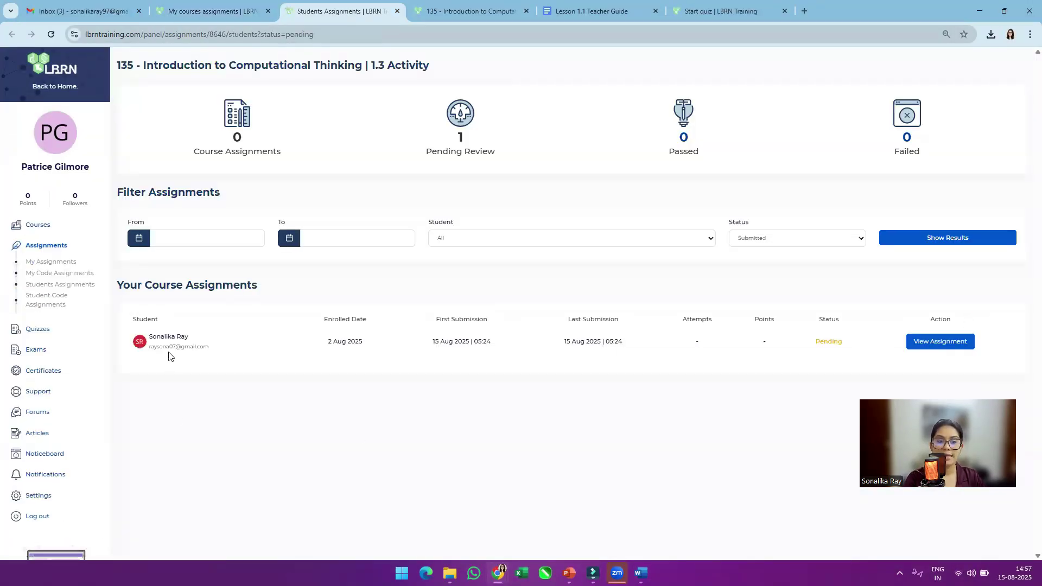
# Open the listed student's 1.3 Activity submission and look over the reply status options and the assignment grade field
pyautogui.moveTo(150, 347); pyautogui.dragTo(234, 355)
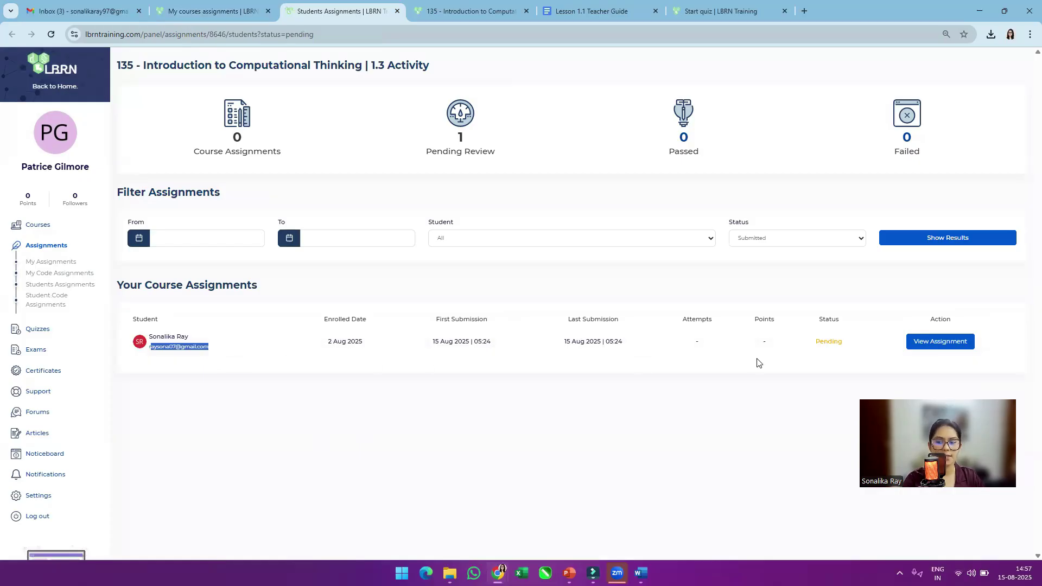
pyautogui.click(925, 343)
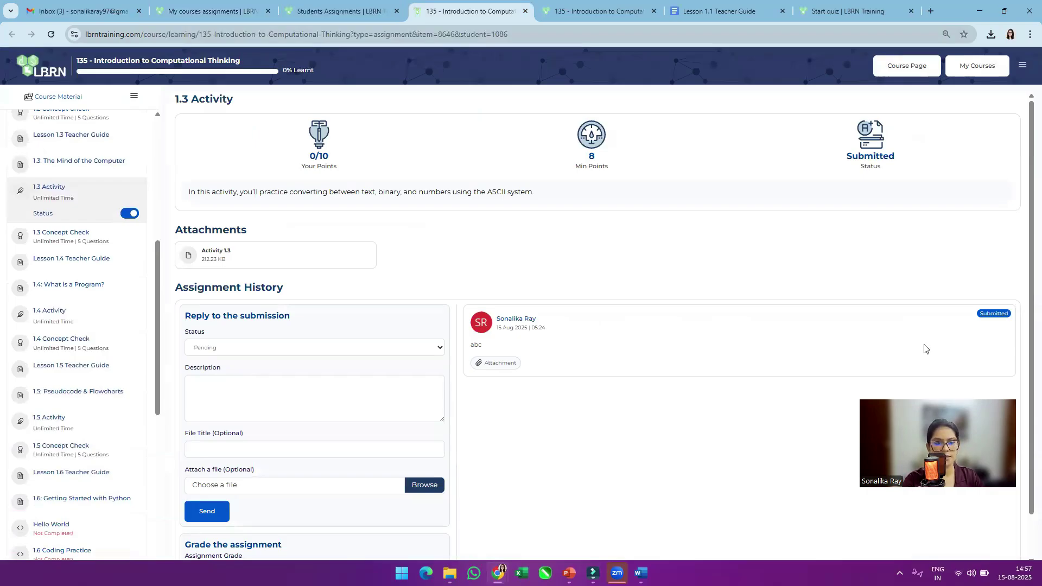
pyautogui.scroll(-1, 396, 319)
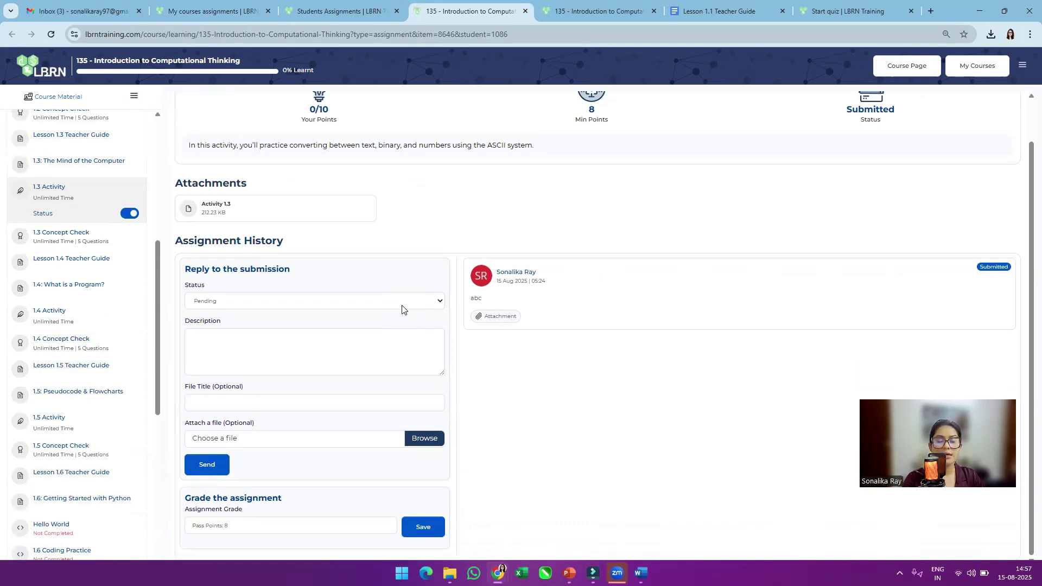
pyautogui.click(401, 301)
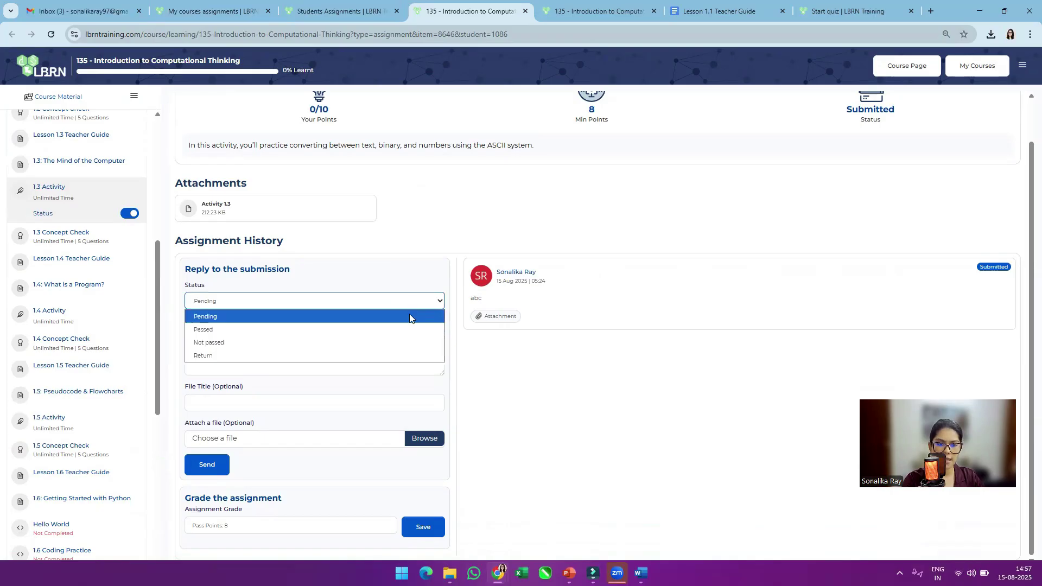
pyautogui.click(409, 317)
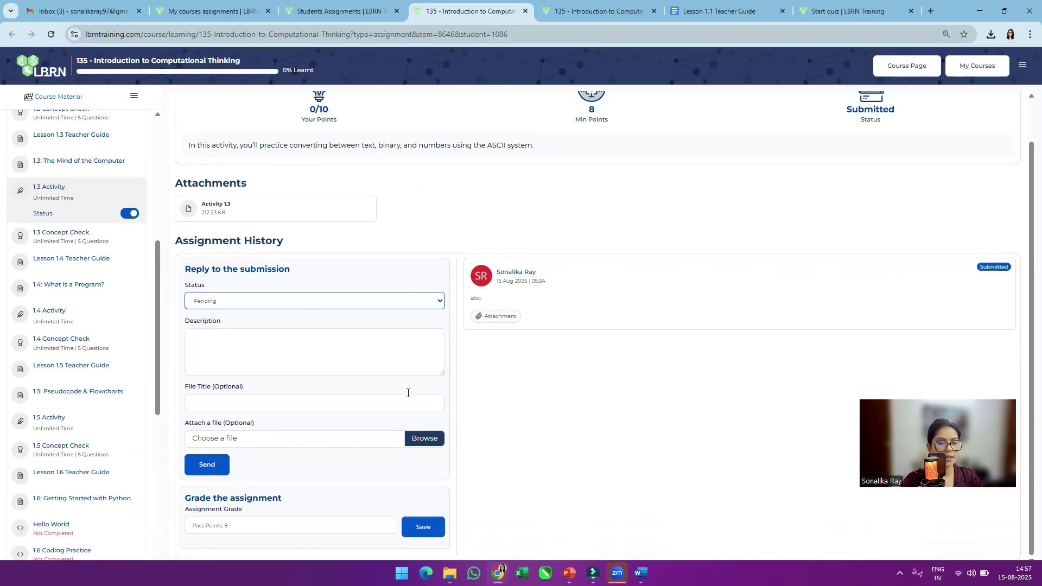
pyautogui.click(281, 528)
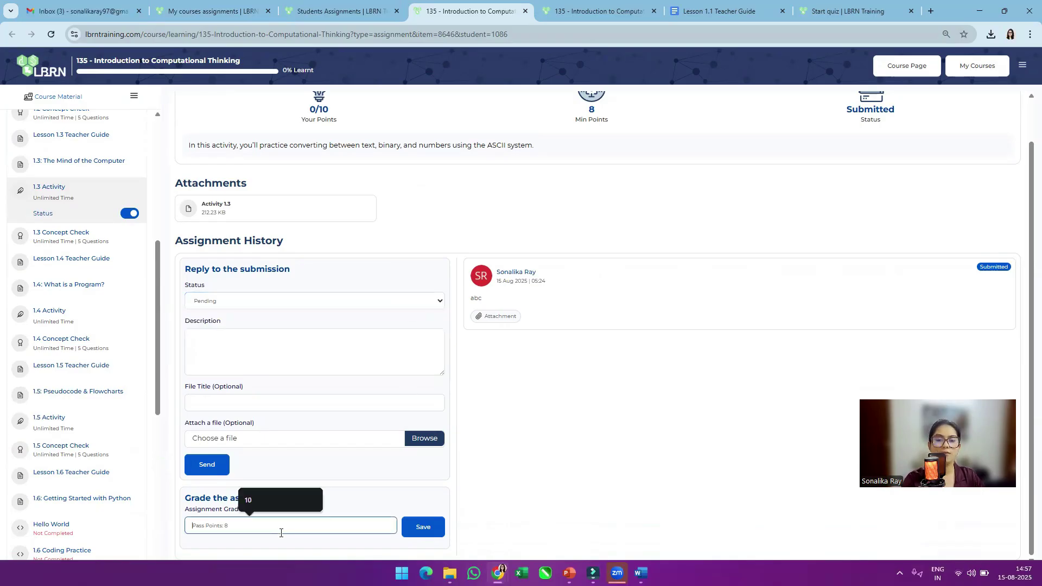
# Reply to the 1.3 Activity submission with status Return and the description "change"
pyautogui.click(295, 302)
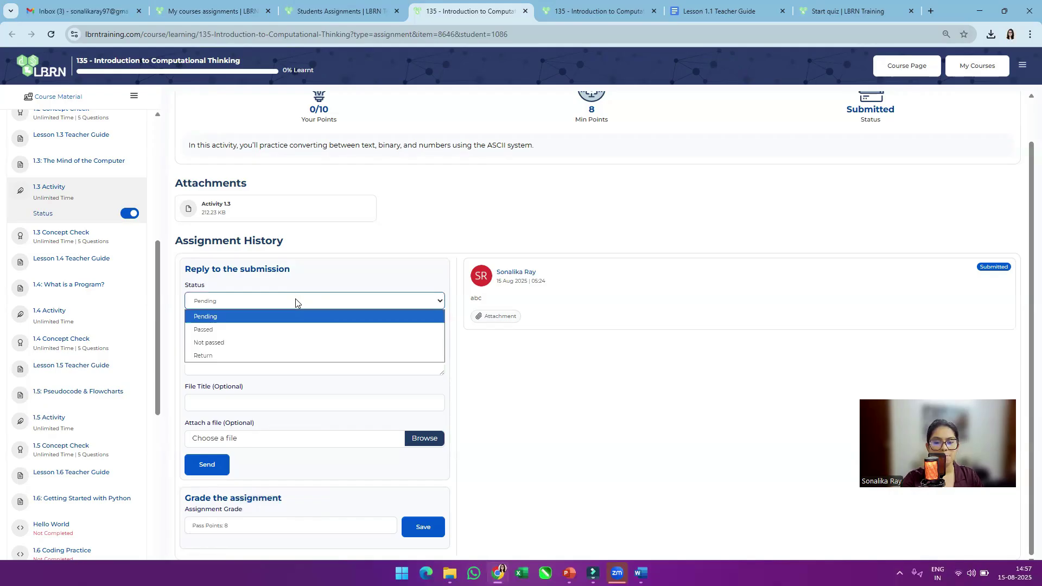
pyautogui.click(285, 355)
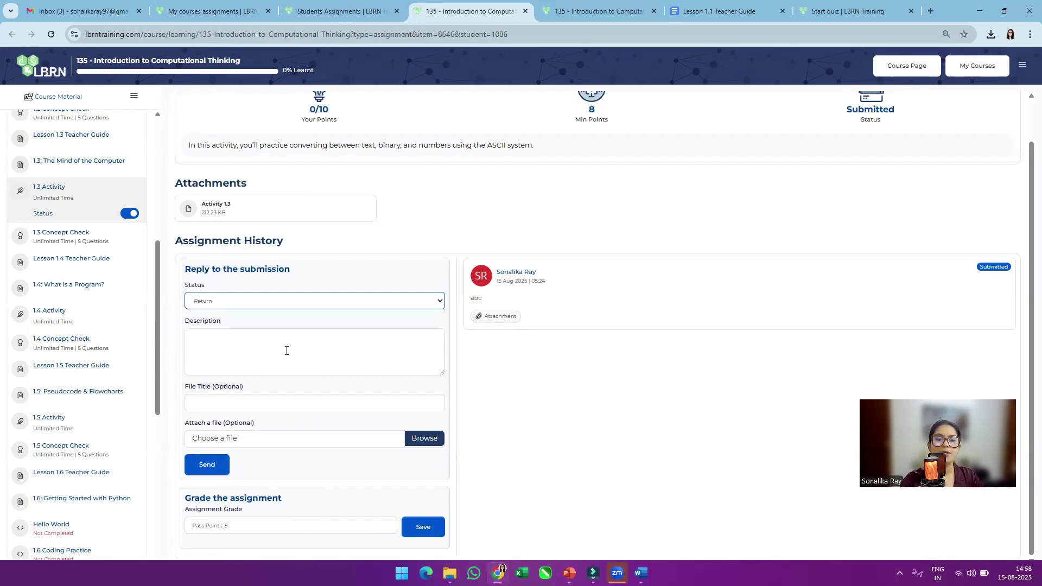
pyautogui.click(286, 351)
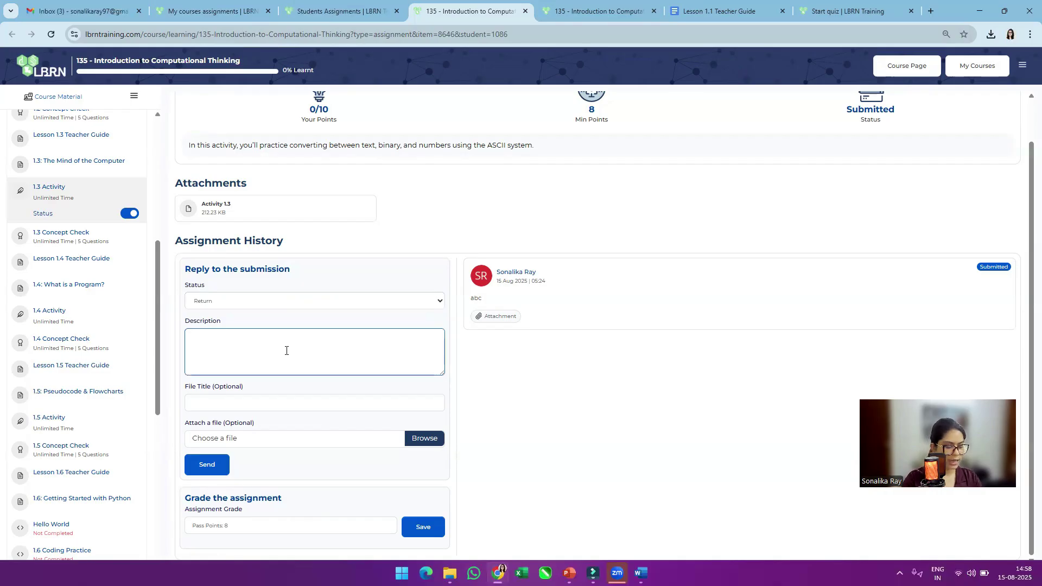
pyautogui.write('change')
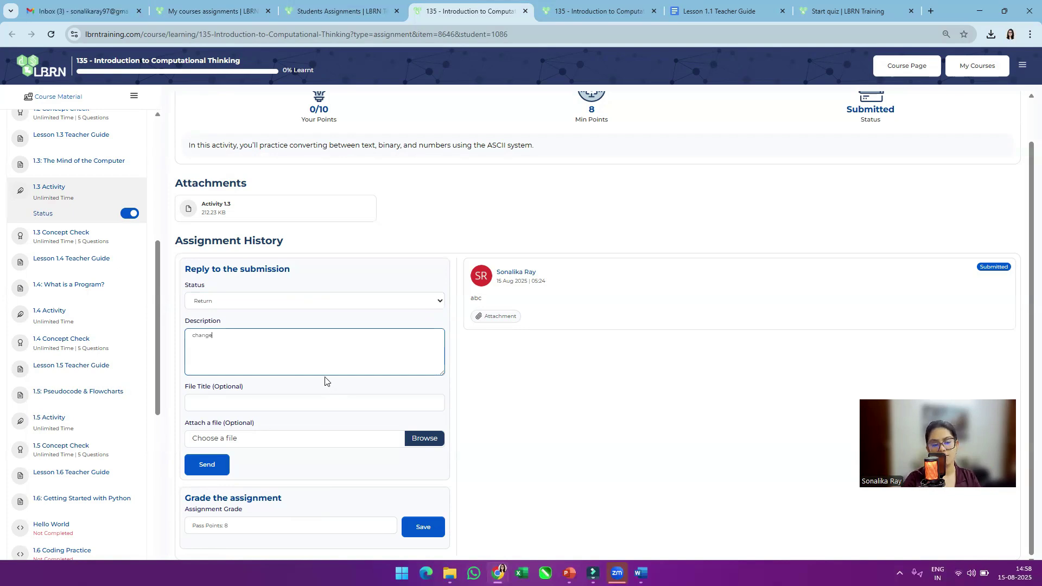
pyautogui.click(222, 465)
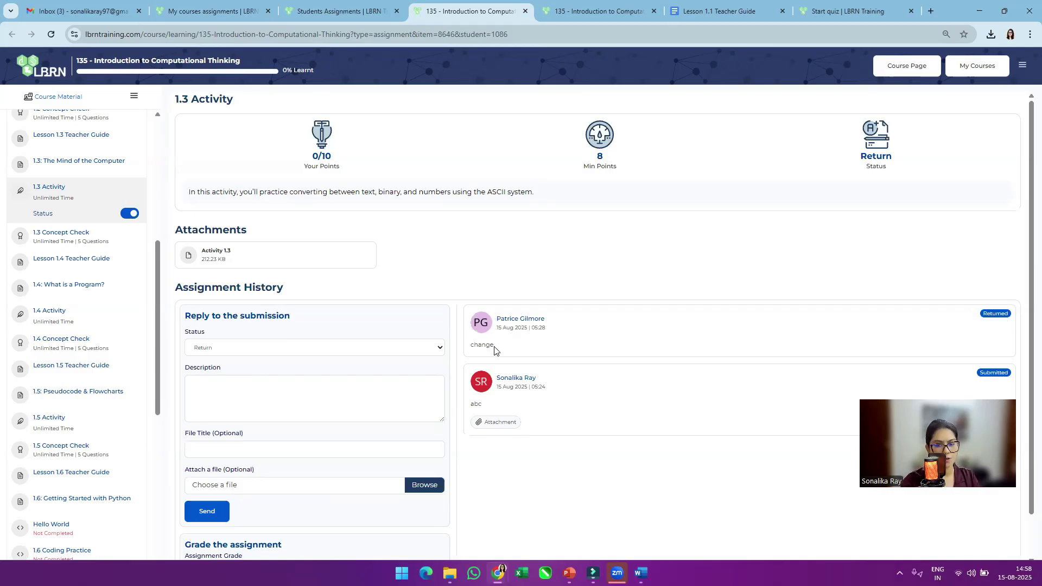
# Switch to the student's browser window and reload the 1.3 Activity page to show the facilitator's reply
pyautogui.moveTo(497, 572)
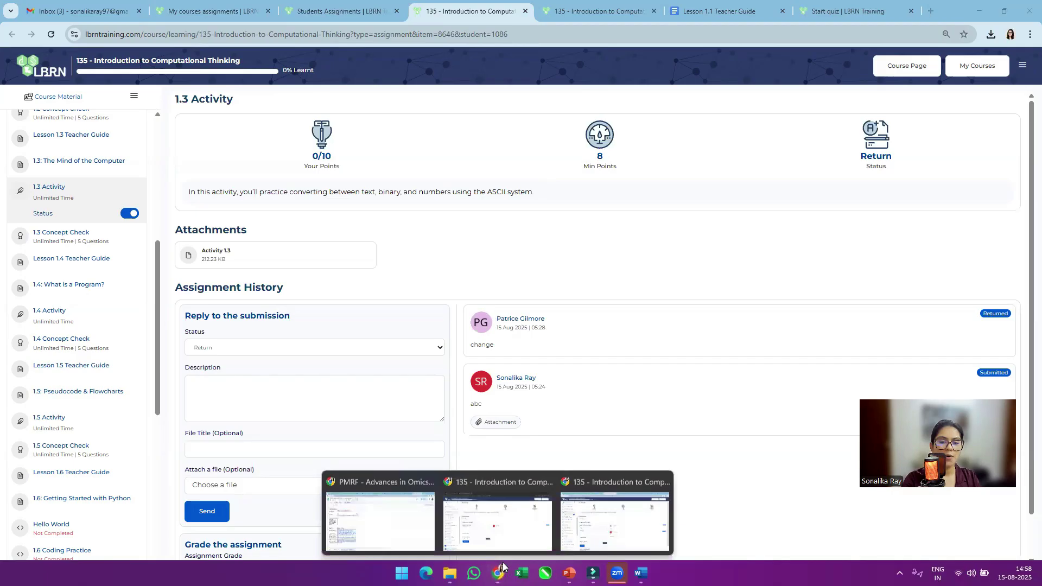
pyautogui.click(513, 520)
pyautogui.click(51, 35)
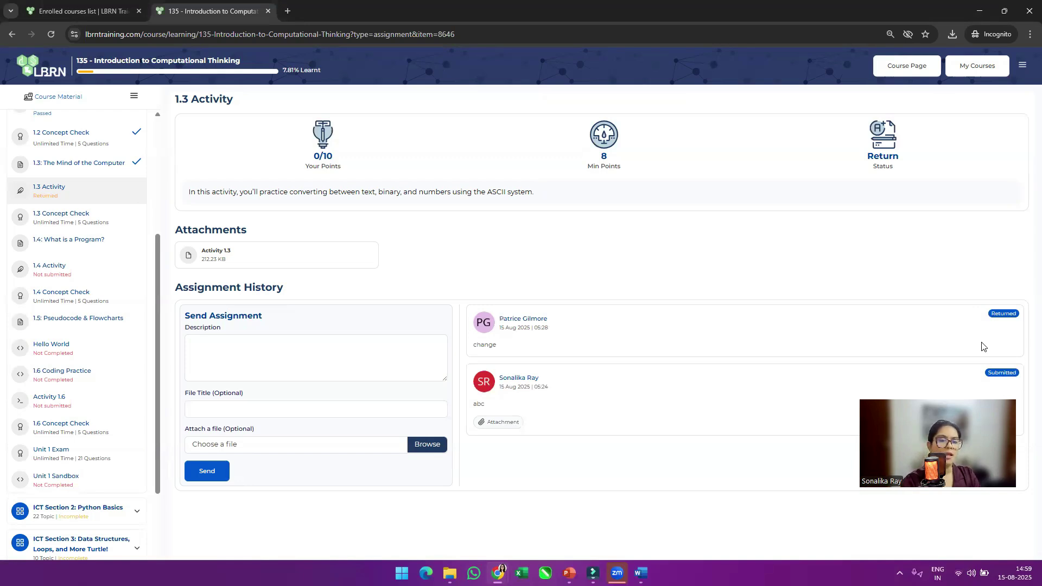
# Resubmit the student's 1.3 Activity with Activity-1-3.docx attached and the description "123"
pyautogui.click(442, 450)
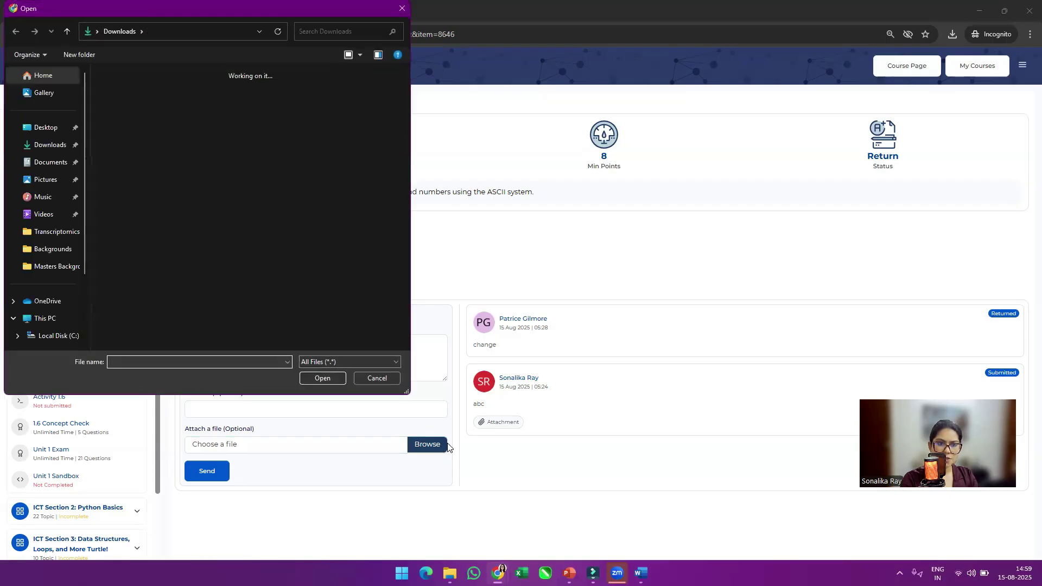
pyautogui.click(196, 128)
pyautogui.click(325, 378)
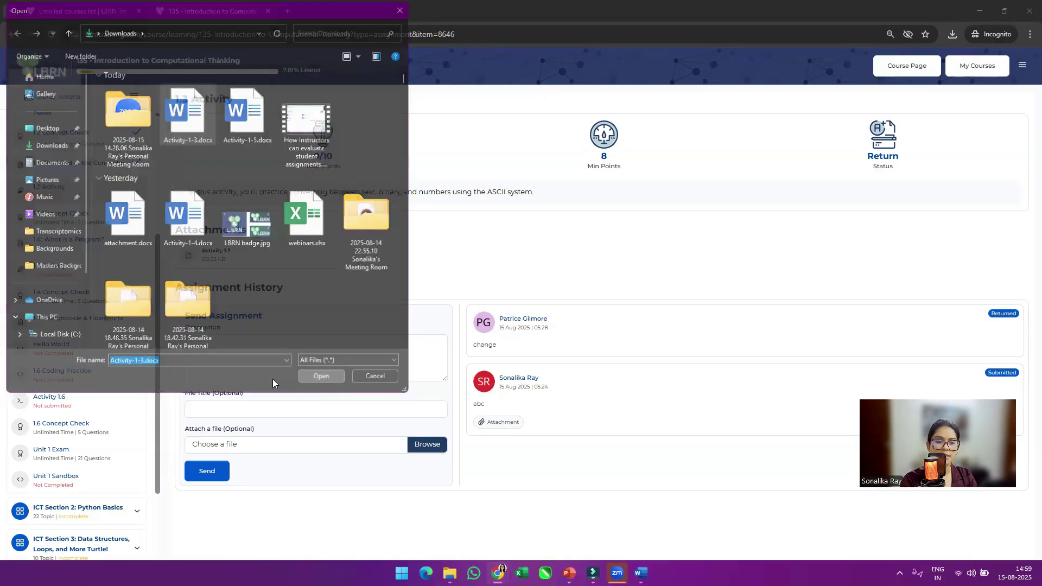
pyautogui.click(263, 343)
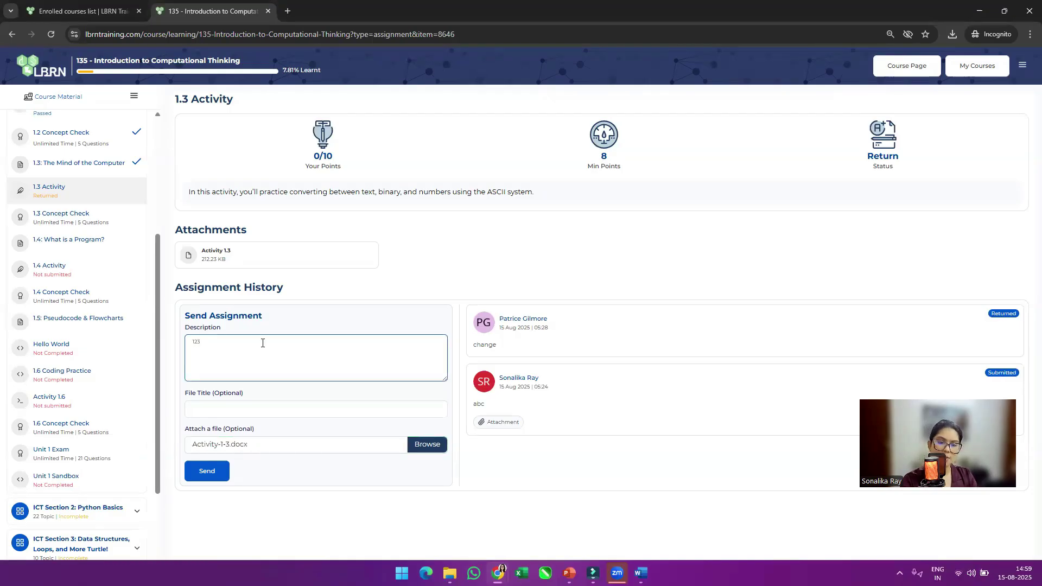
pyautogui.click(224, 476)
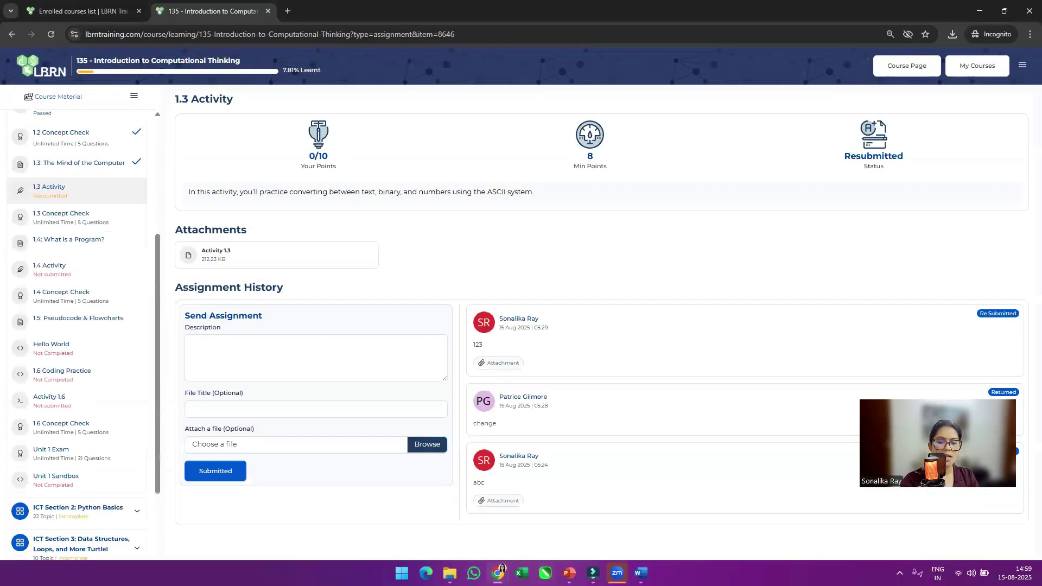
# Switch back to the facilitator's window and reload the 1.3 Activity submission to review its assignment history
pyautogui.moveTo(498, 573)
pyautogui.click(607, 509)
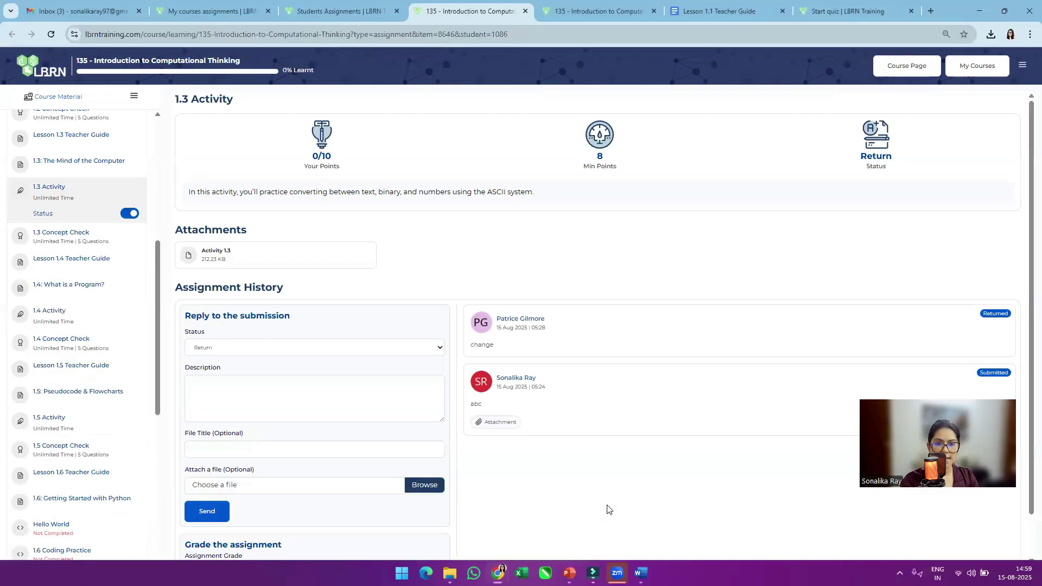
pyautogui.click(53, 37)
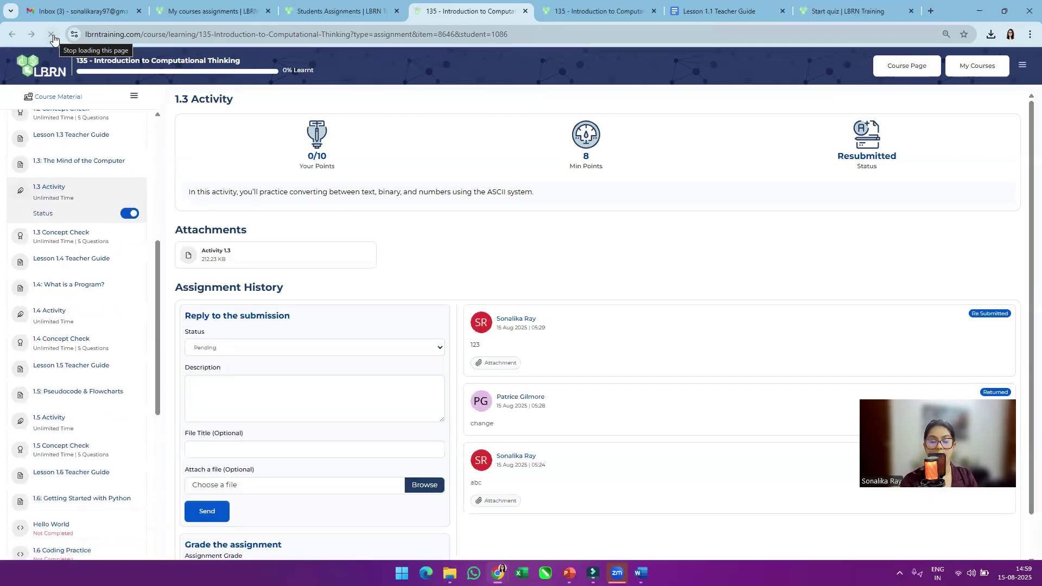
pyautogui.scroll(-1, 293, 349)
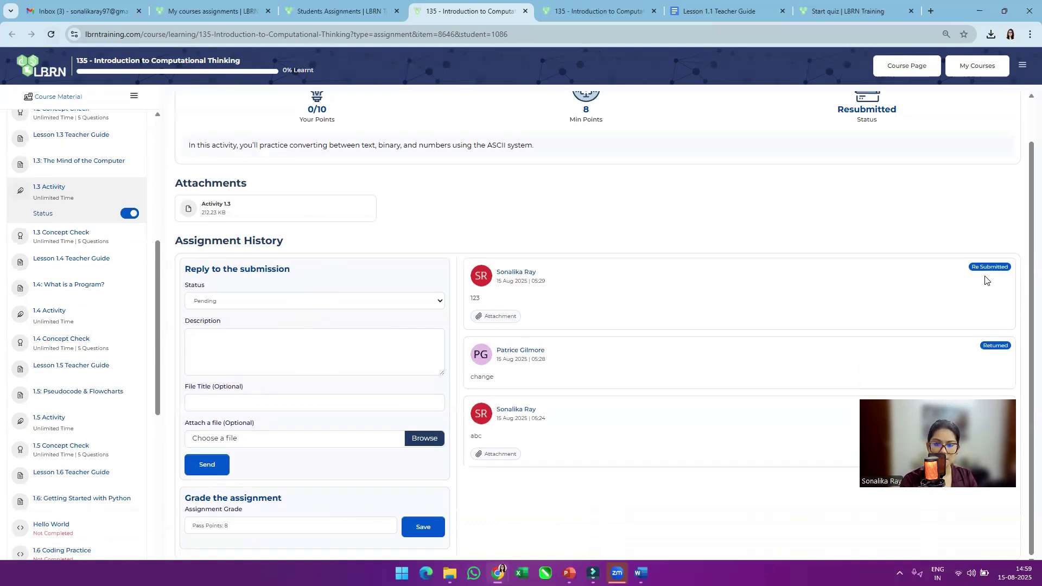
# Download the attachment of the student's resubmitted 1.3 Activity
pyautogui.click(274, 304)
pyautogui.click(551, 217)
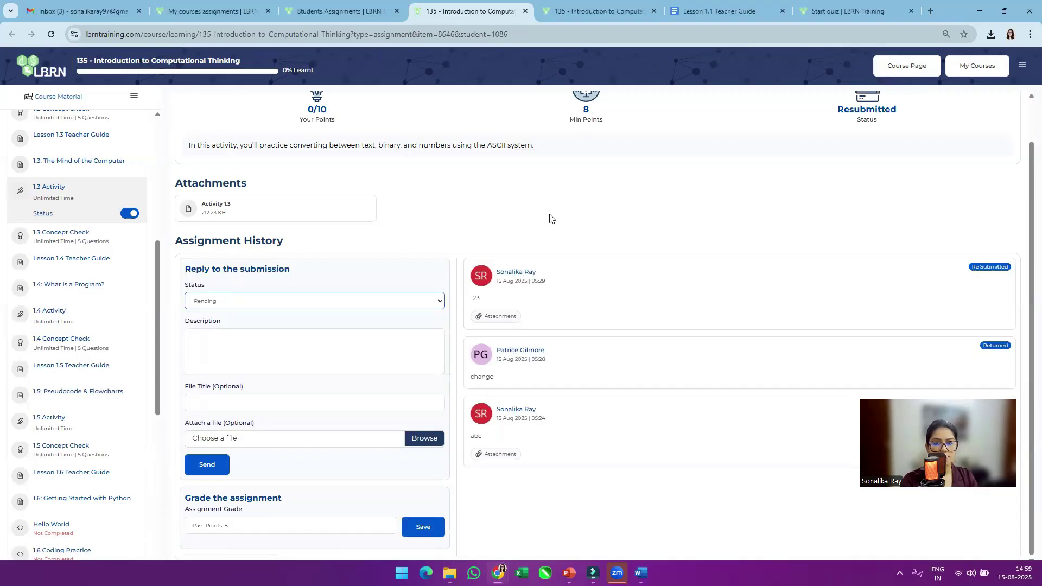
pyautogui.click(514, 319)
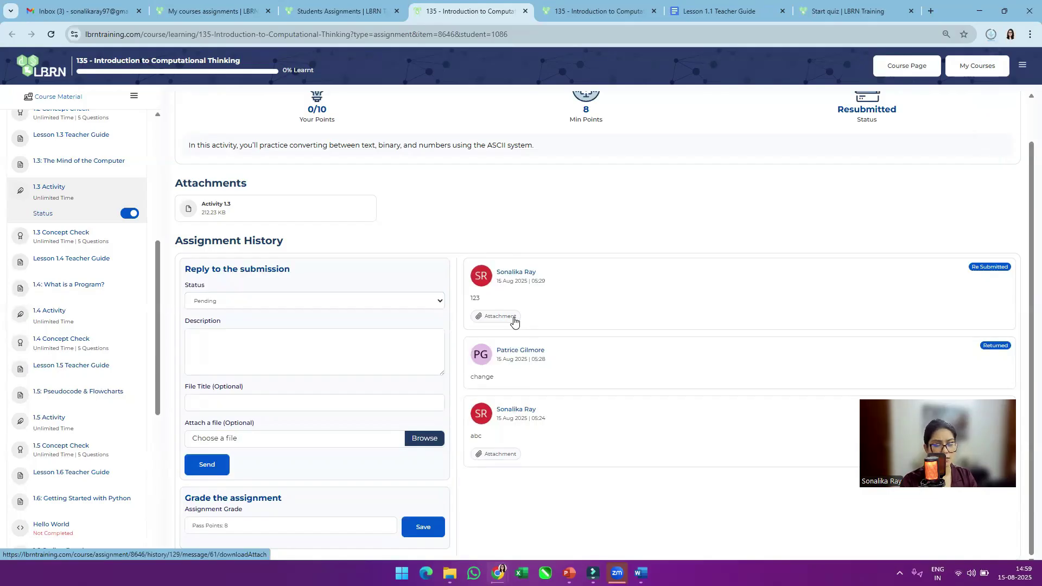
# Enter 9 as the assignment grade and reply to the 1.3 Activity submission with status Passed and the description "good"
pyautogui.click(241, 526)
pyautogui.write('9')
pyautogui.click(221, 301)
pyautogui.click(219, 327)
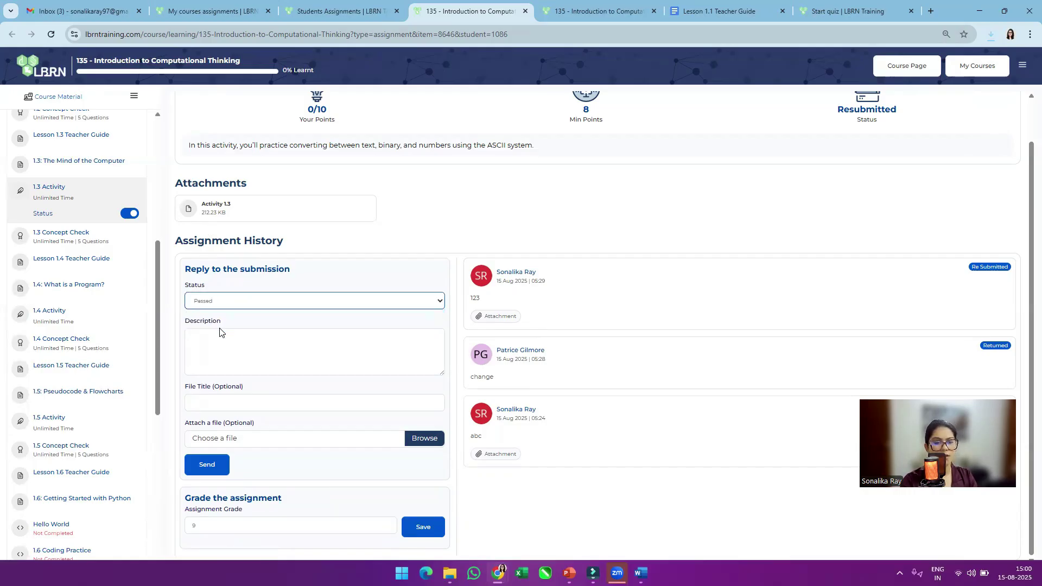
pyautogui.click(227, 352)
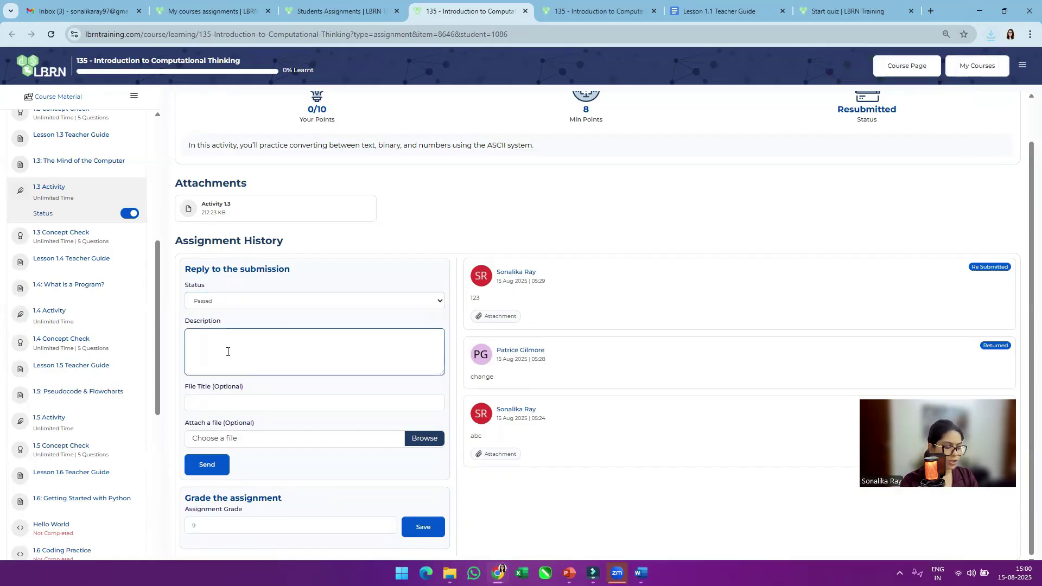
pyautogui.write('good')
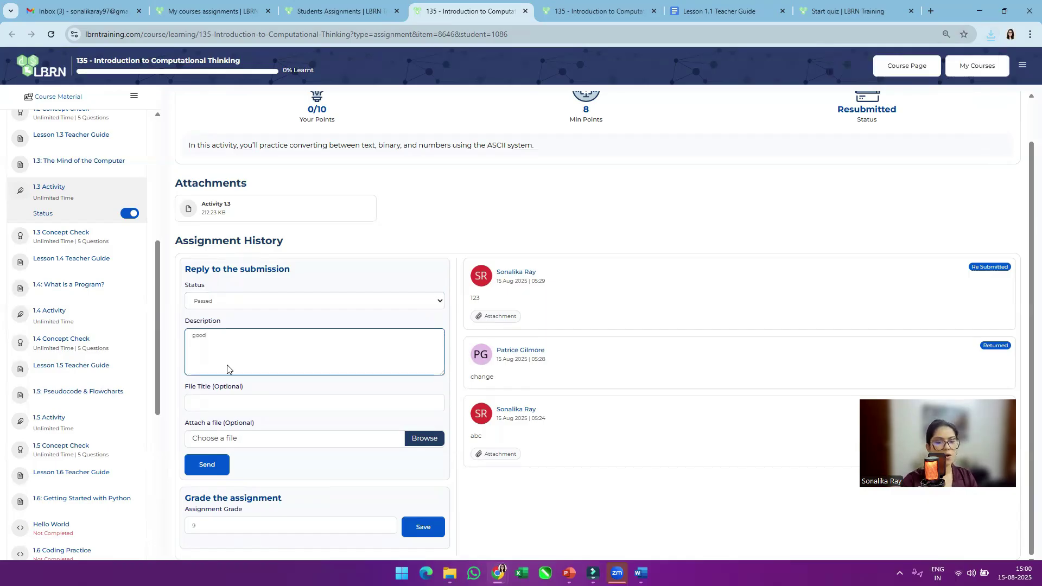
pyautogui.click(216, 464)
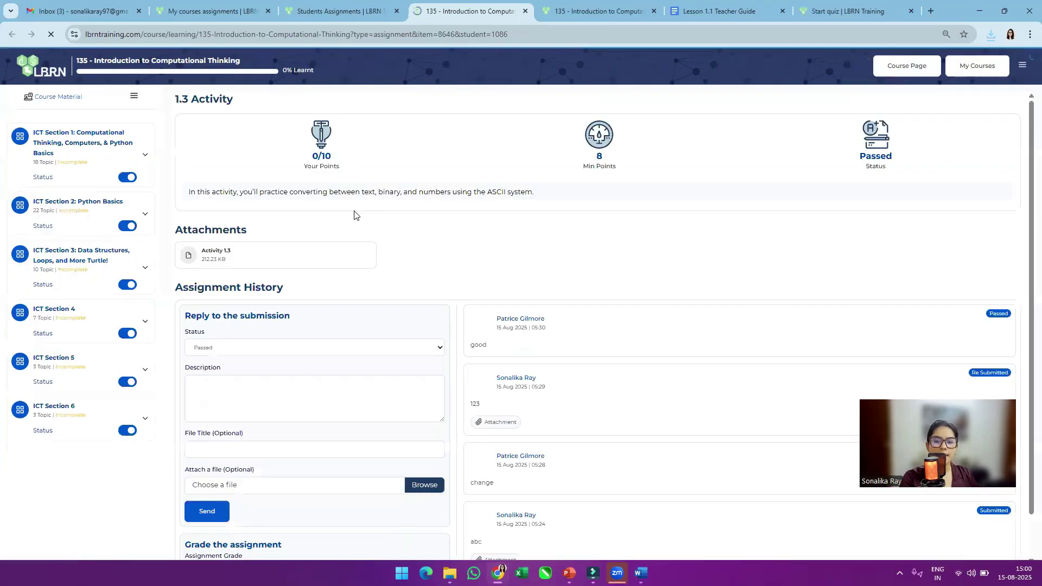
pyautogui.scroll(-1, 465, 331)
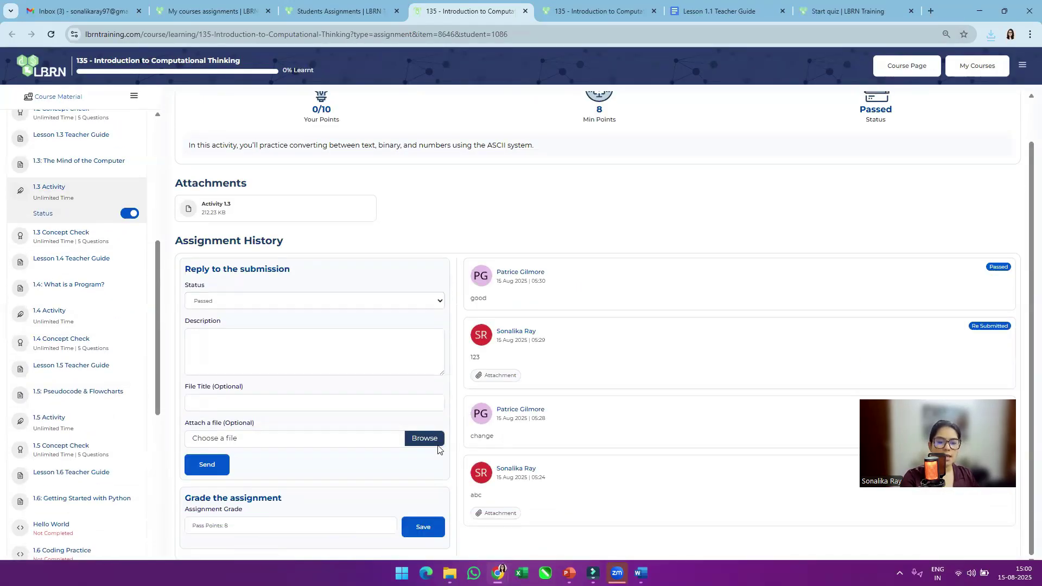
pyautogui.scroll(1, 556, 304)
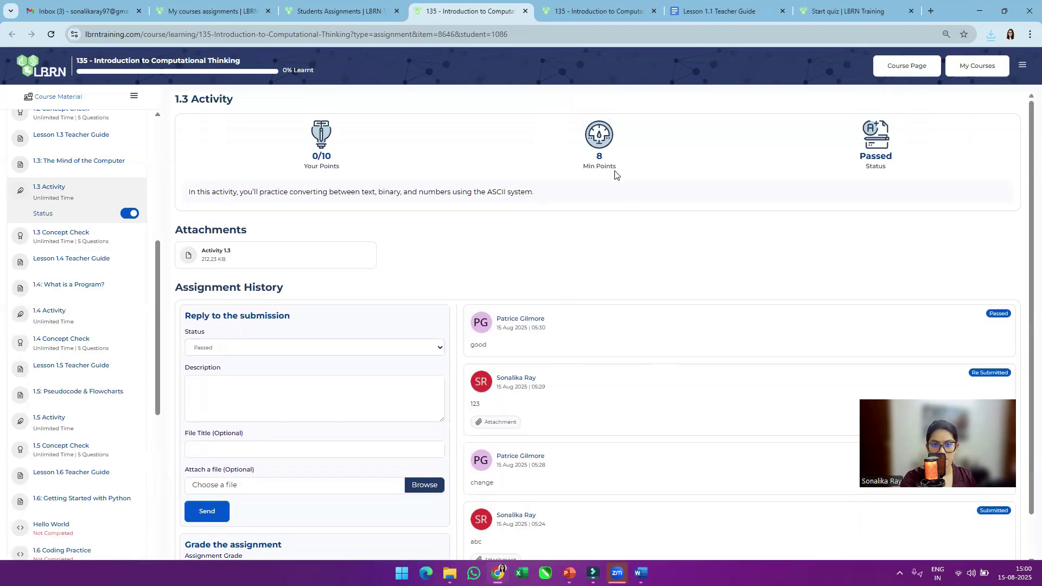
pyautogui.moveTo(635, 161); pyautogui.dragTo(781, 203)
pyautogui.click(781, 203)
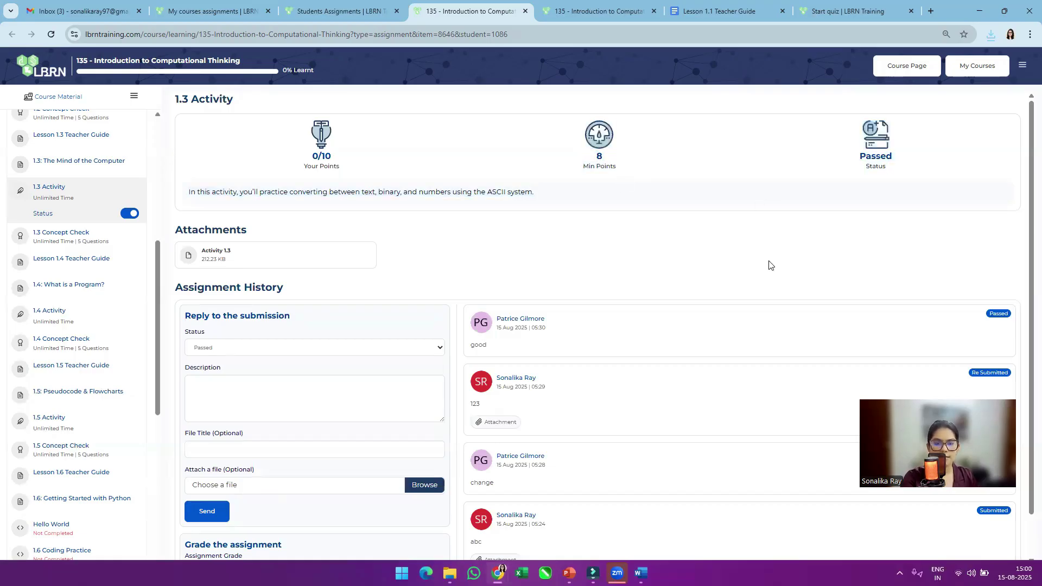
# Switch to the student's browser window and reload the 1.3 Activity page to check its updated status
pyautogui.moveTo(499, 571)
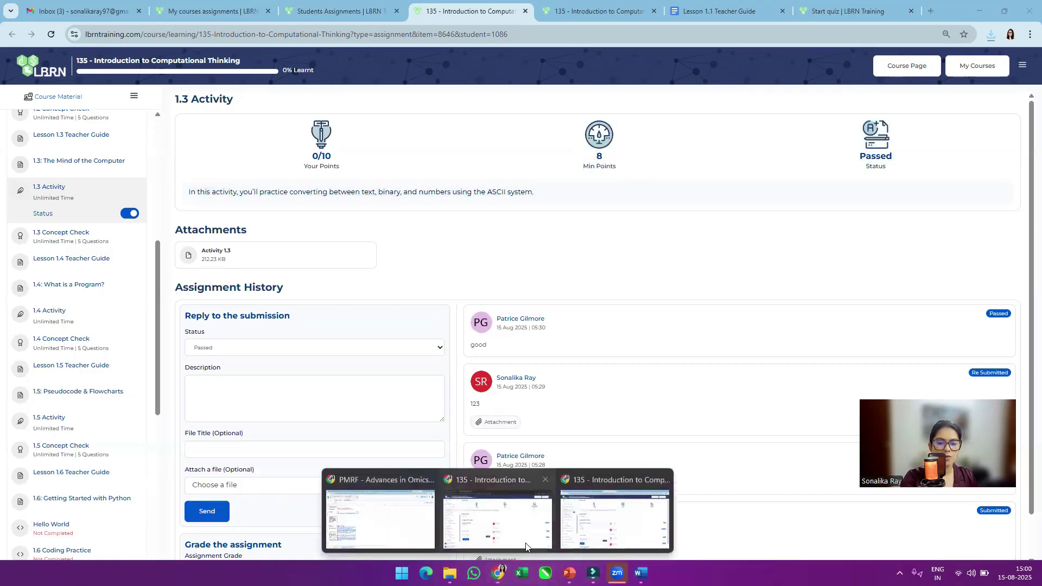
pyautogui.click(526, 533)
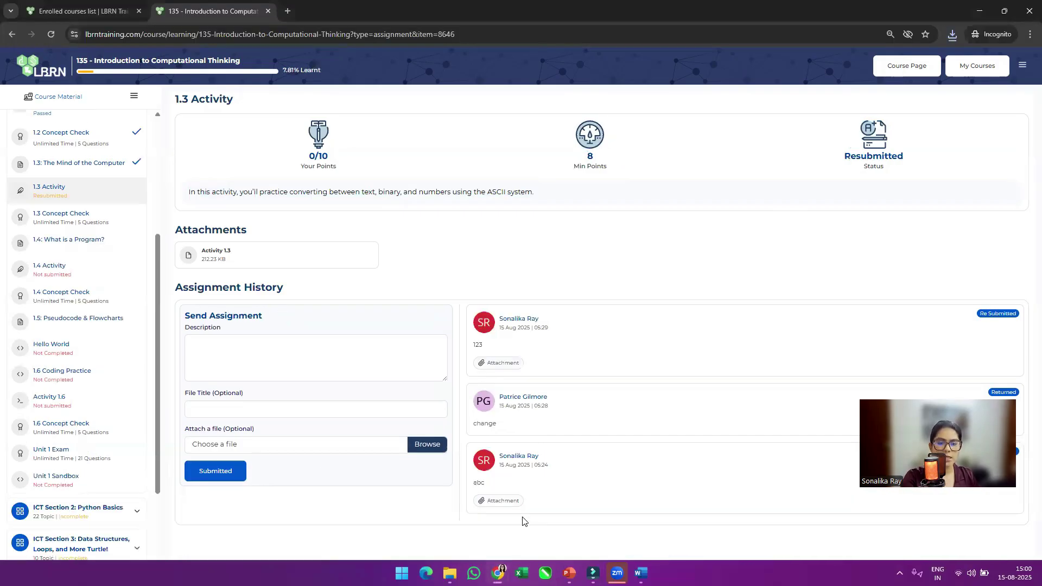
pyautogui.click(47, 34)
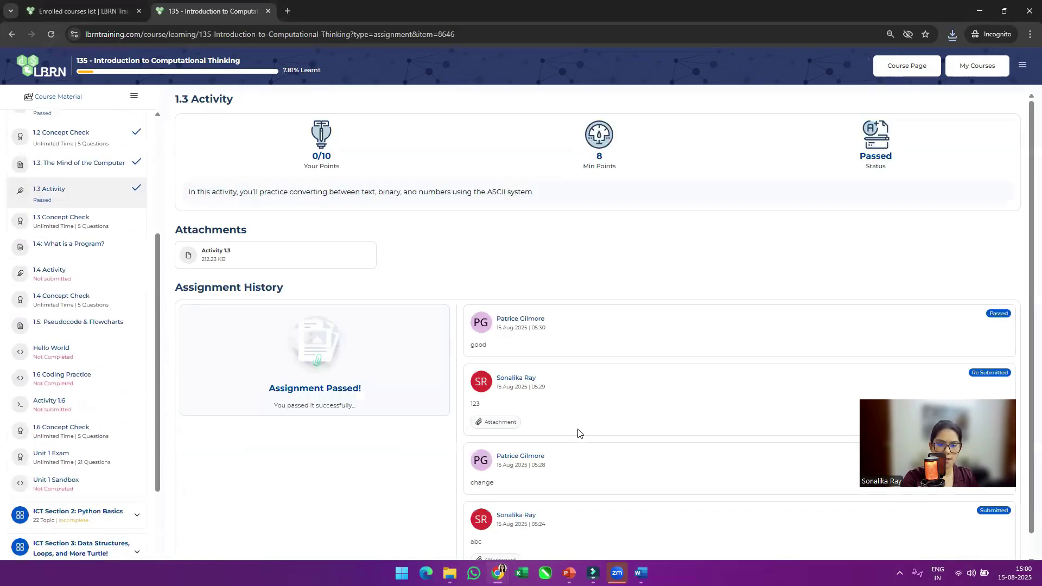
pyautogui.moveTo(497, 573)
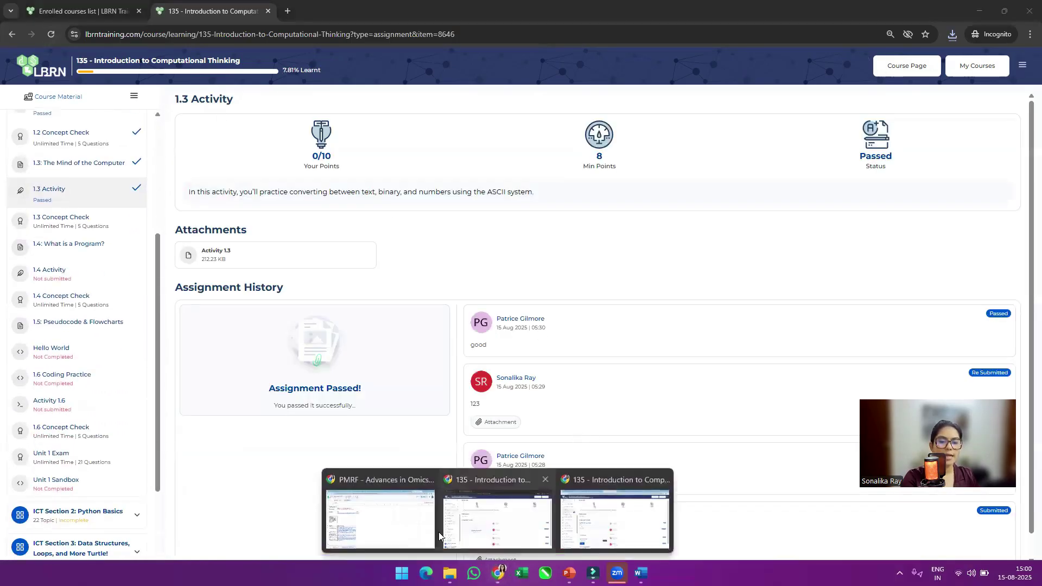
pyautogui.click(503, 532)
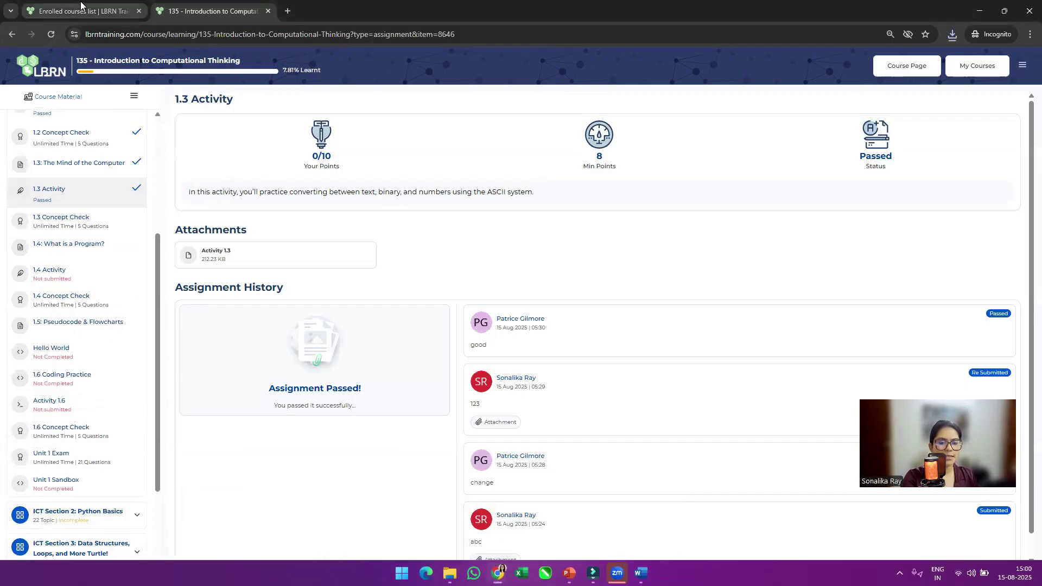
pyautogui.click(497, 572)
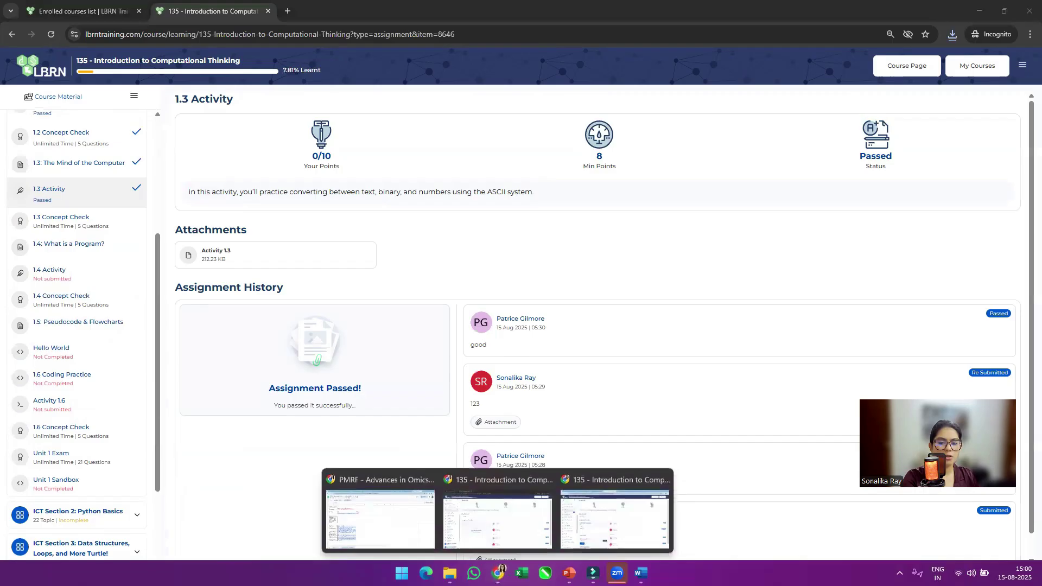
pyautogui.click(612, 530)
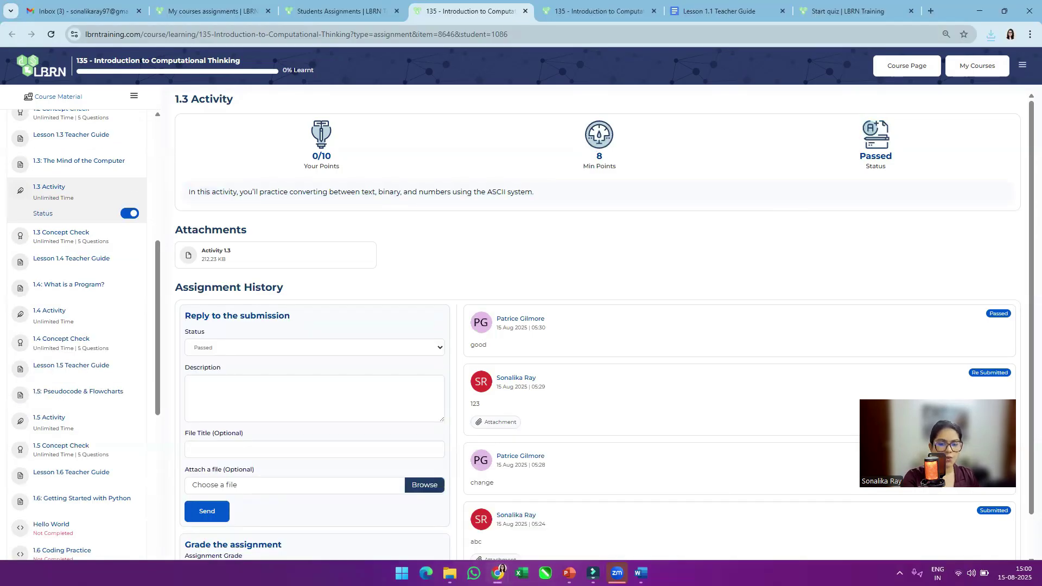
pyautogui.click(497, 572)
pyautogui.click(733, 523)
# Open the student's Activity 1.6 and enter print("hello" in the Python code block
pyautogui.scroll(-1, 53, 428)
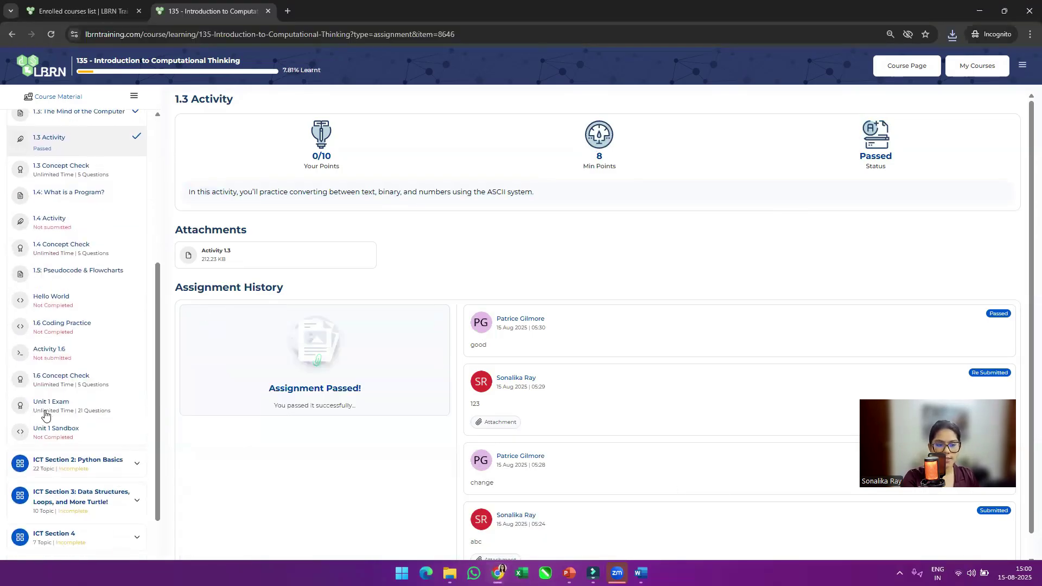
pyautogui.click(67, 356)
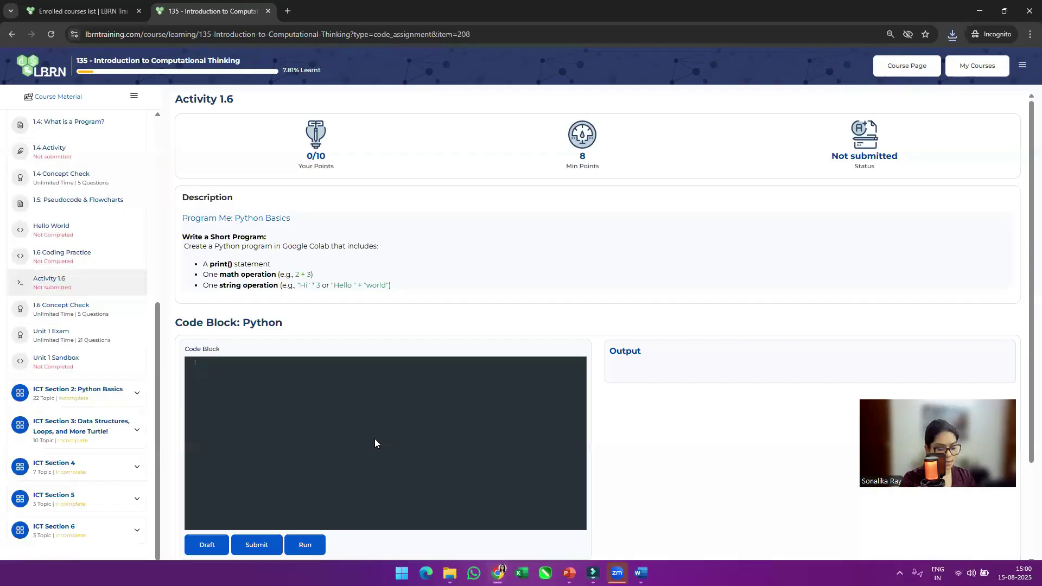
pyautogui.write('print')
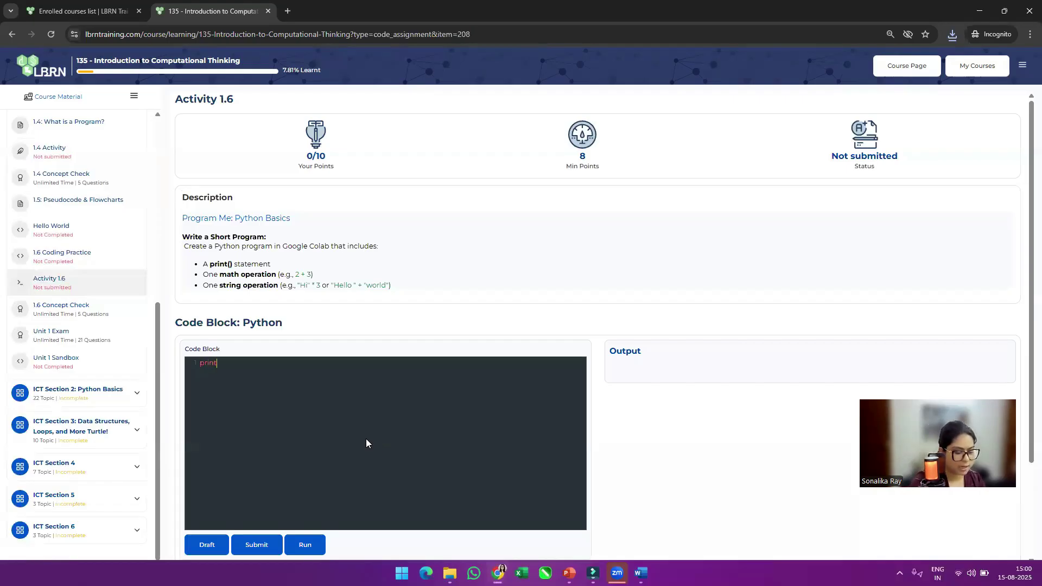
pyautogui.write('("hellk')
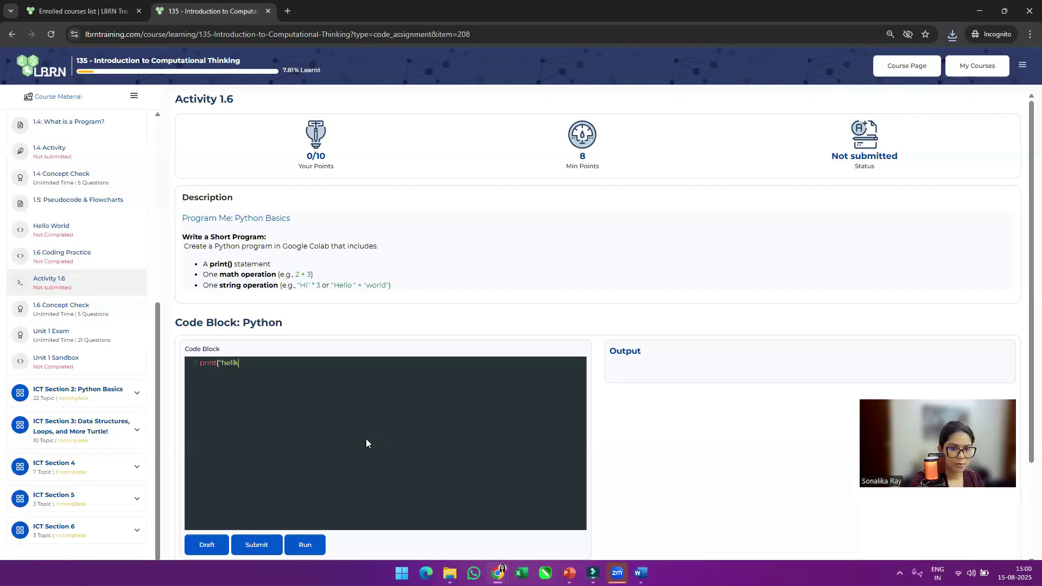
pyautogui.press('BackSpace')
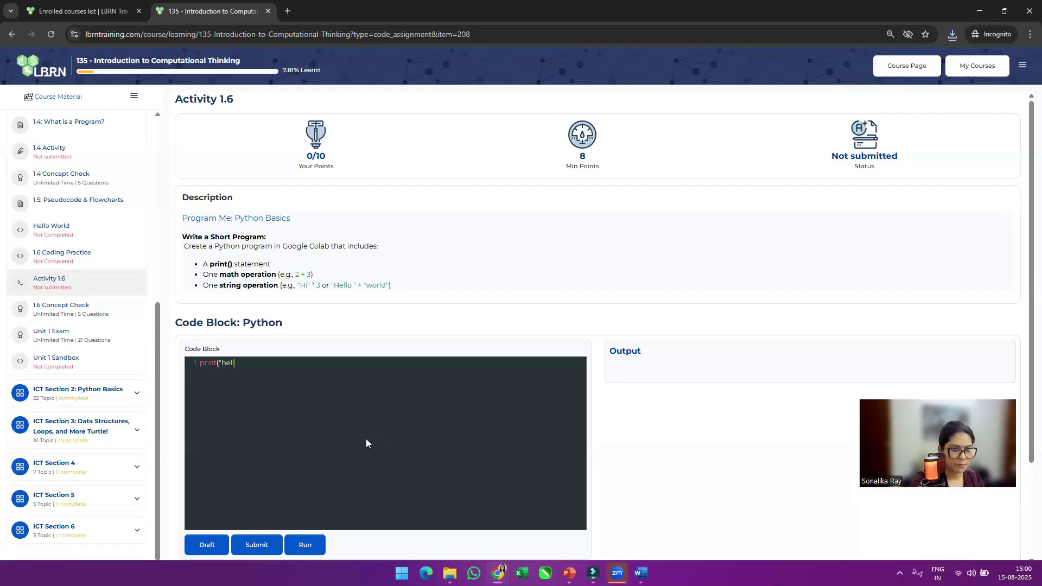
pyautogui.write('o"')
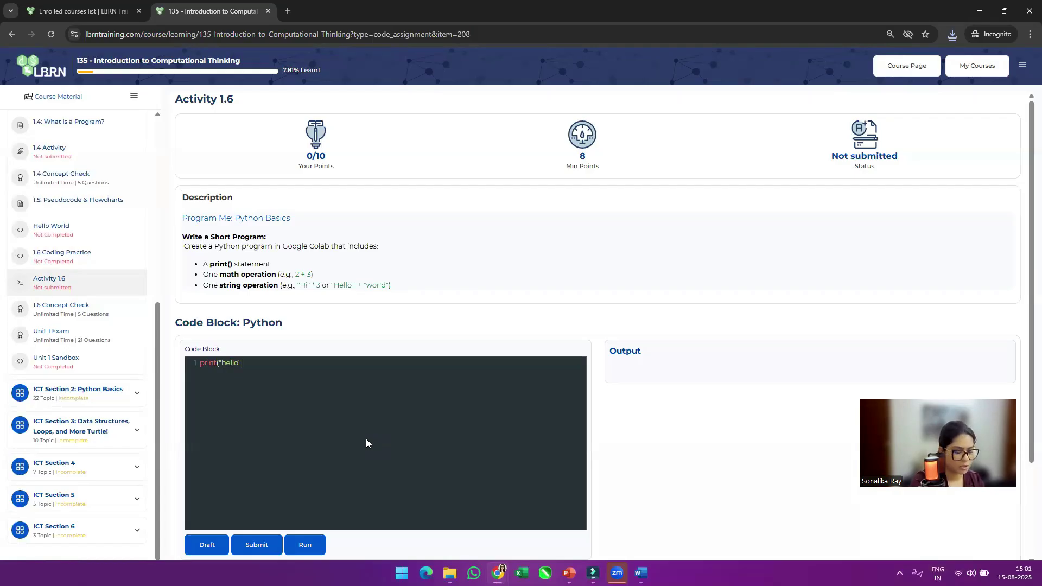
# Complete the code as print("hello"), run it, and submit Activity 1.6
pyautogui.click(303, 544)
pyautogui.click(275, 417)
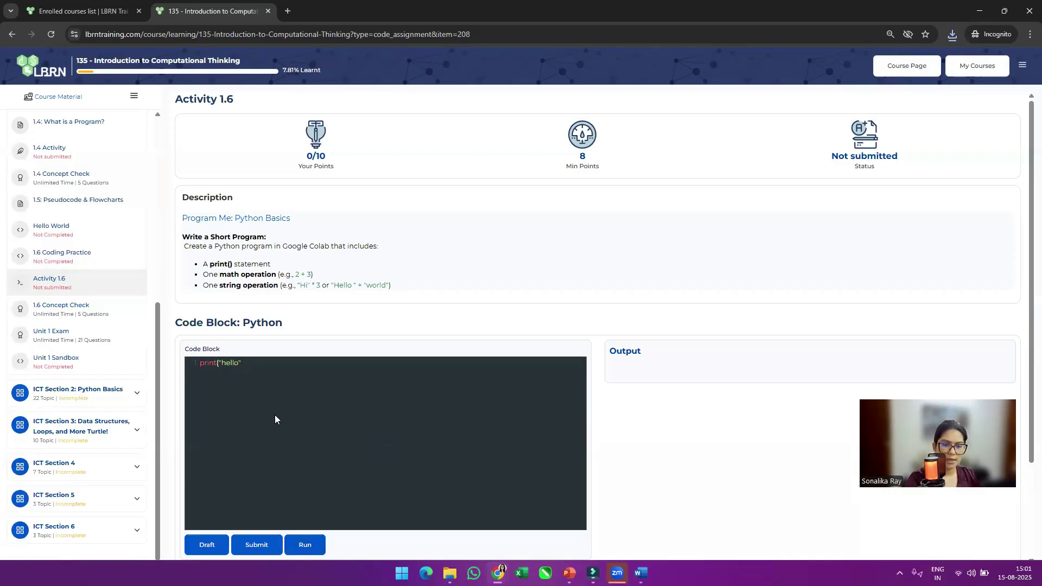
pyautogui.click(304, 551)
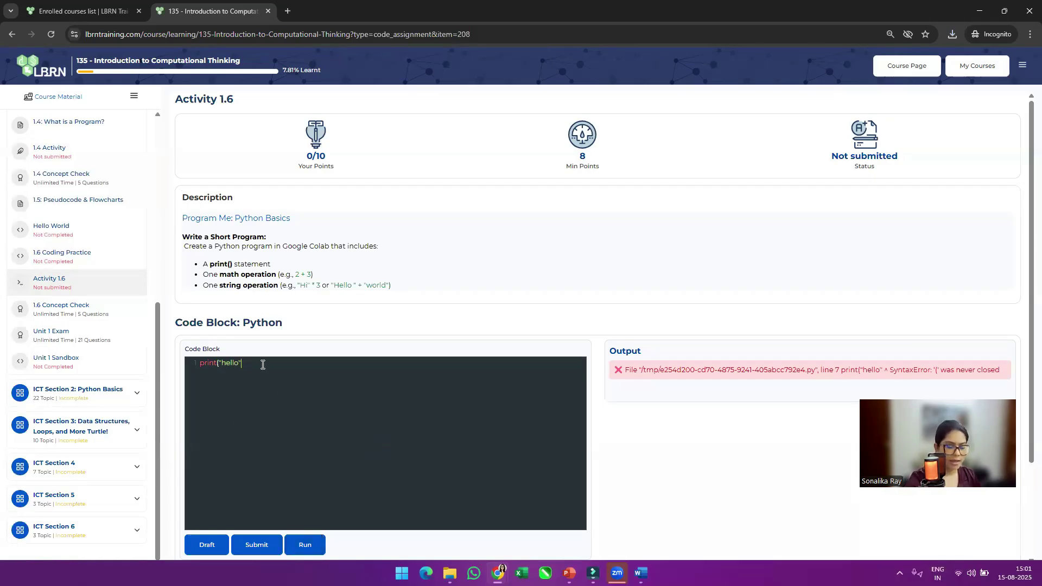
pyautogui.click(303, 541)
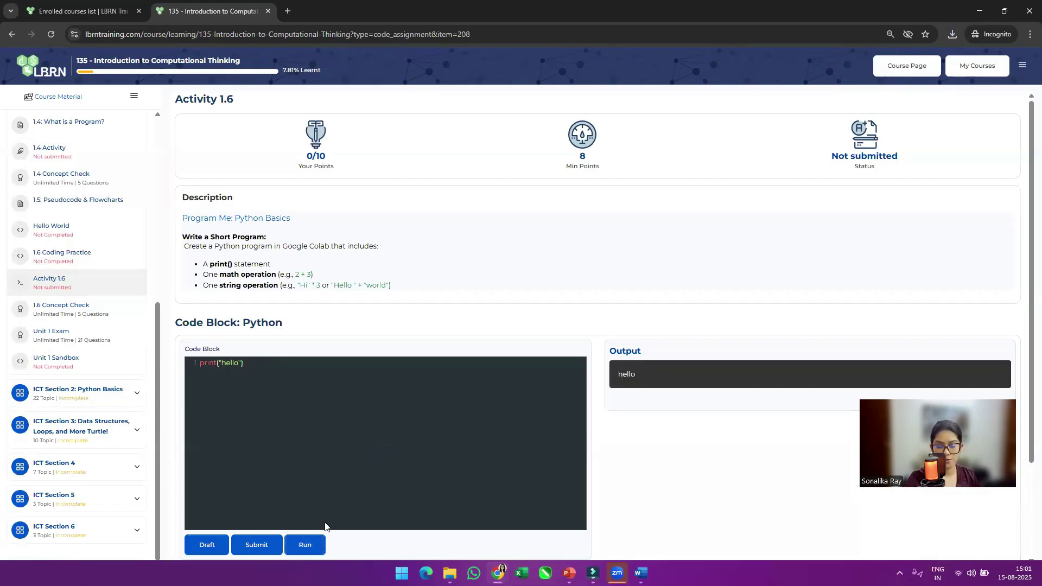
pyautogui.scroll(-2, 301, 431)
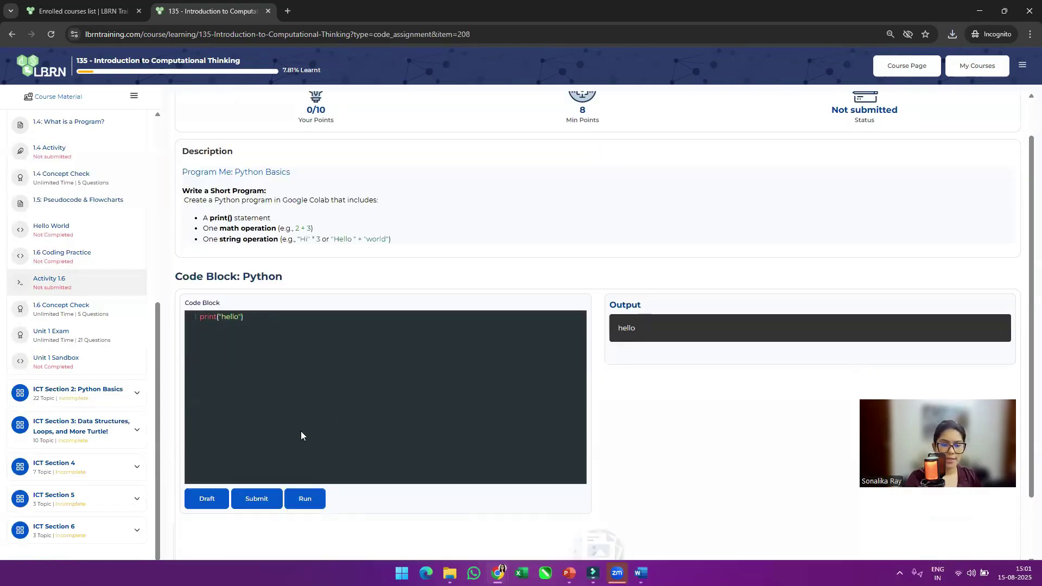
pyautogui.click(260, 422)
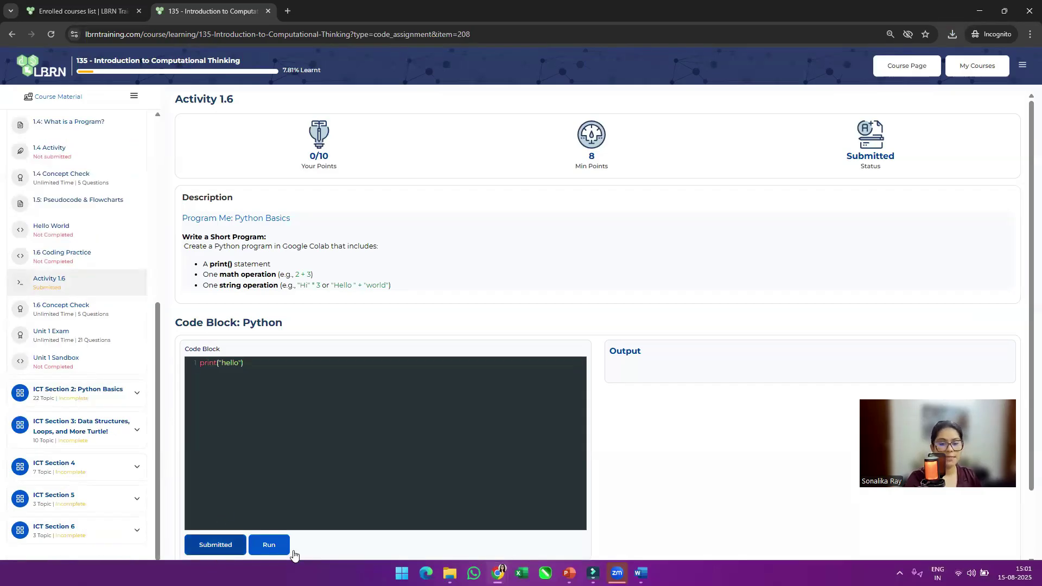
# Switch to the facilitator's browser window and open the list of student code assignments
pyautogui.click(498, 570)
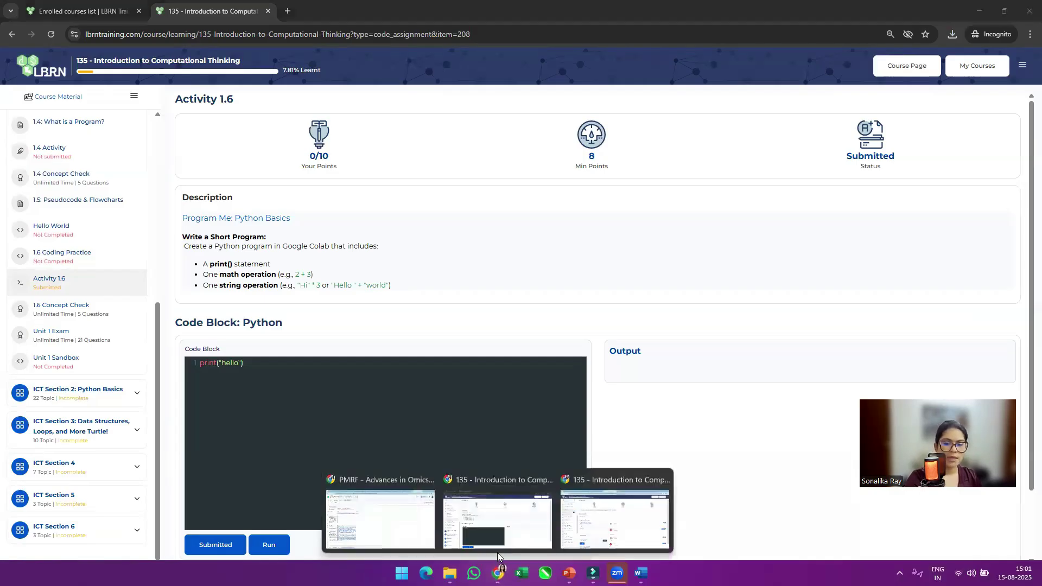
pyautogui.click(613, 500)
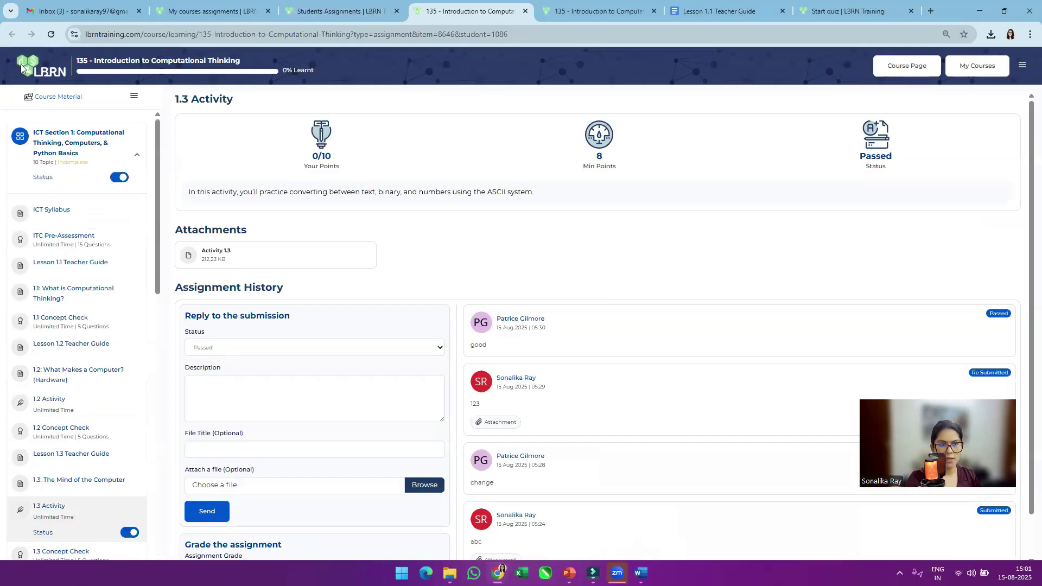
pyautogui.click(356, 6)
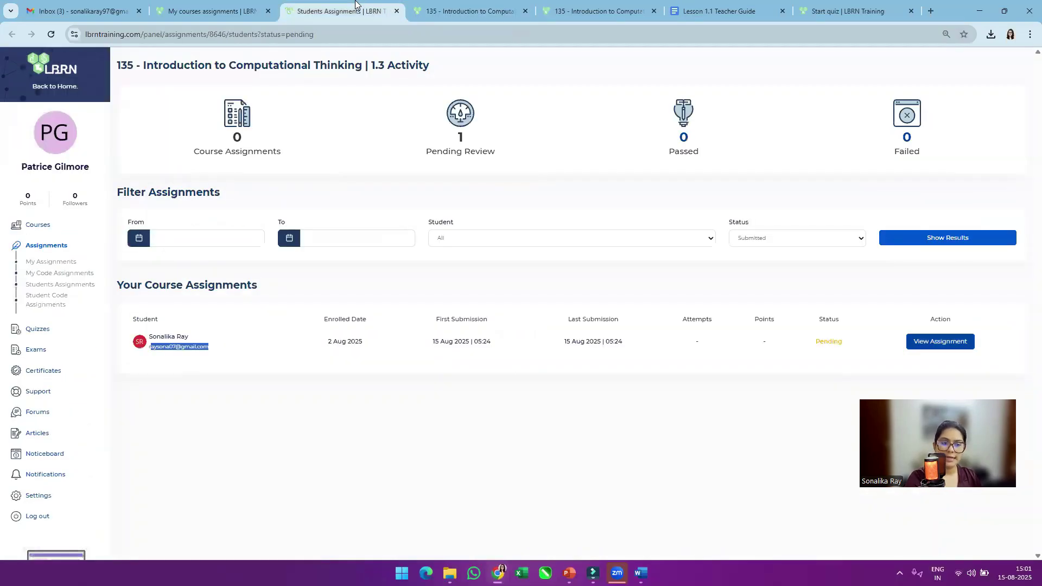
pyautogui.click(47, 305)
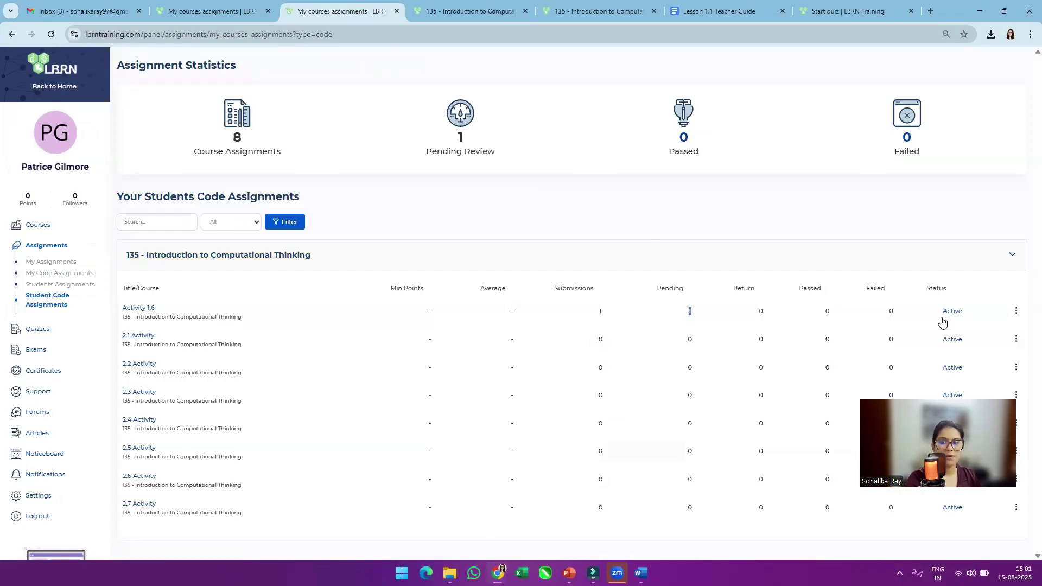
# Open the student's Activity 1.6 submission from its pending reviews and go to the grading and reply sections
pyautogui.click(1016, 310)
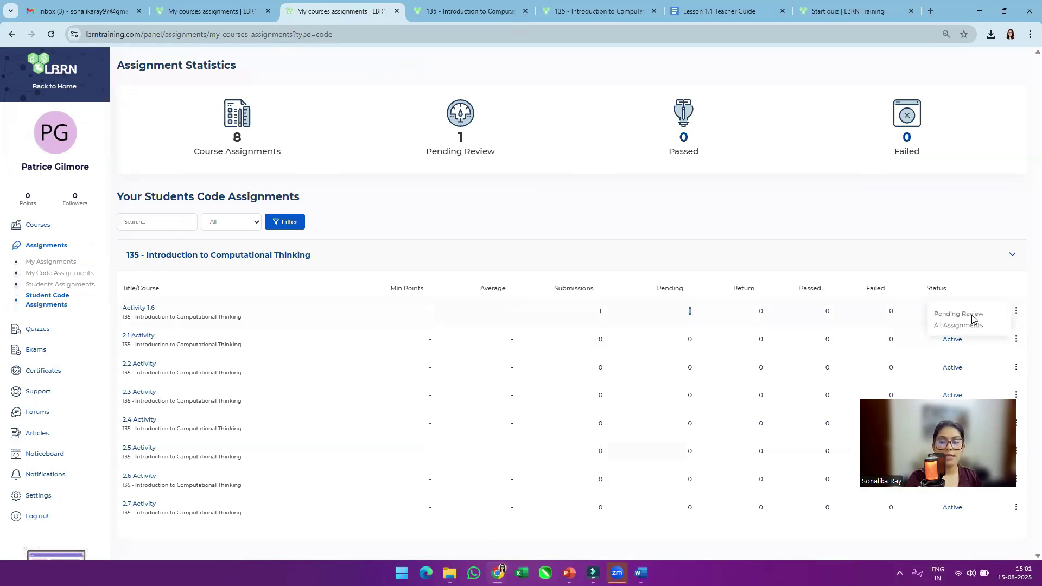
pyautogui.click(972, 315)
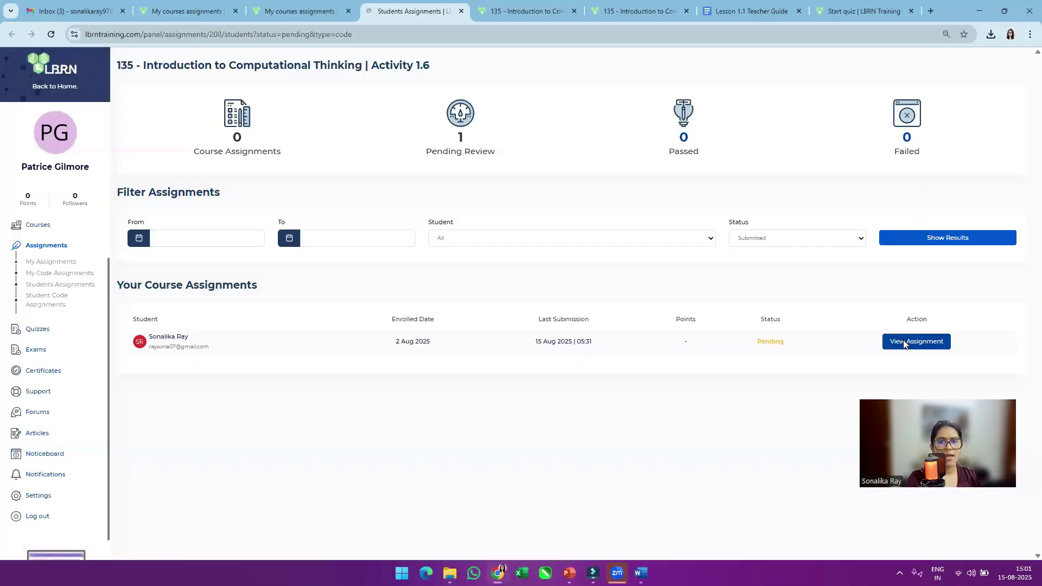
pyautogui.click(904, 342)
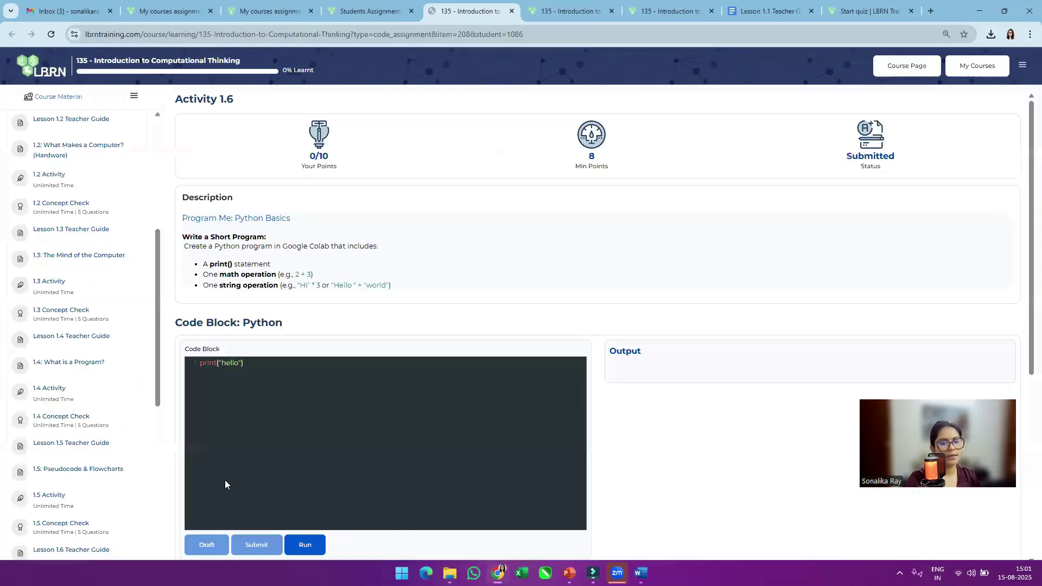
pyautogui.scroll(-5, 225, 480)
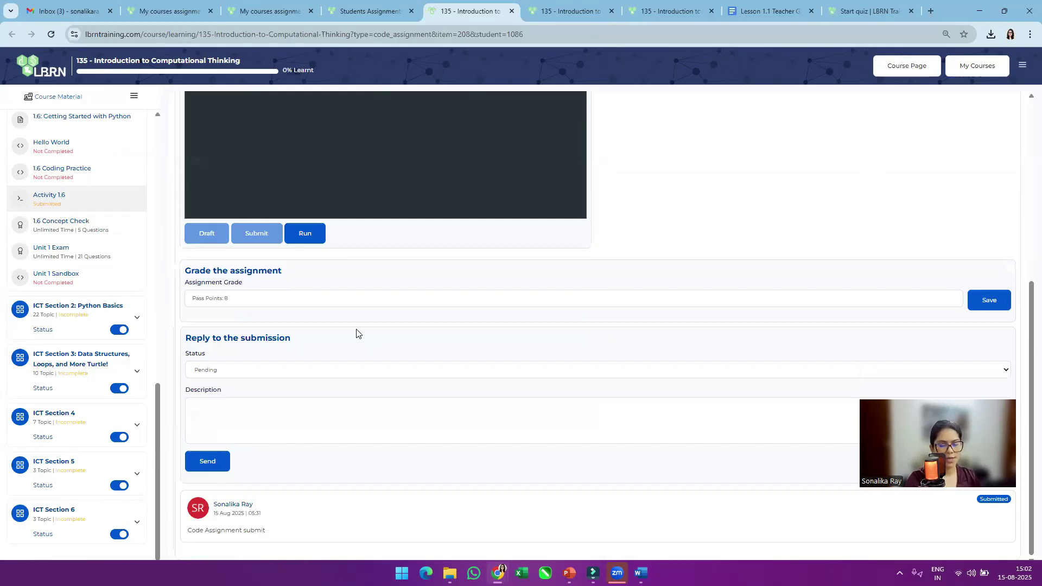
# Enter 10 as the grade for the Activity 1.6 submission, set the reply status to Passed, and send the reply
pyautogui.click(270, 370)
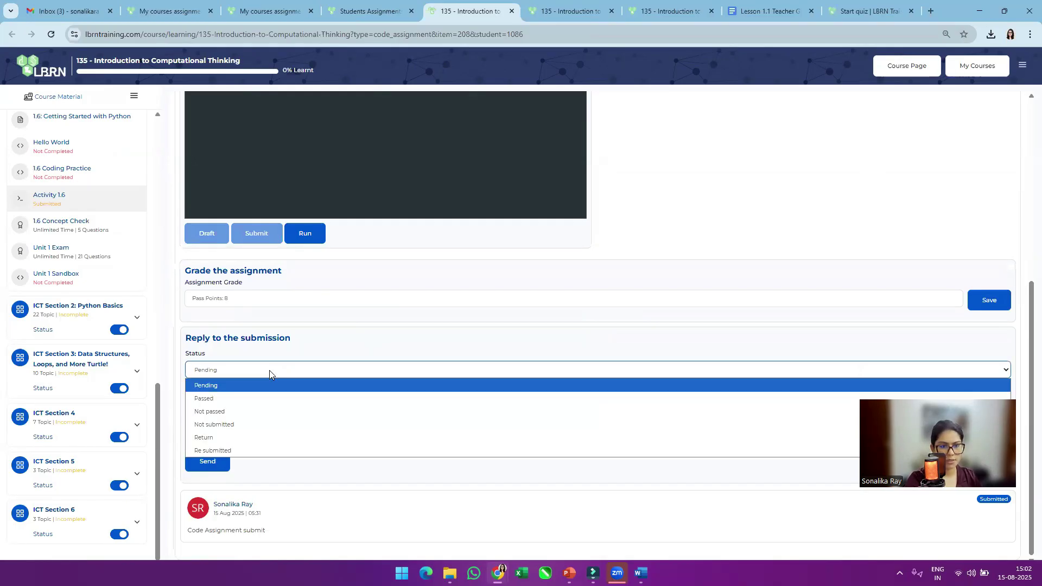
pyautogui.click(283, 296)
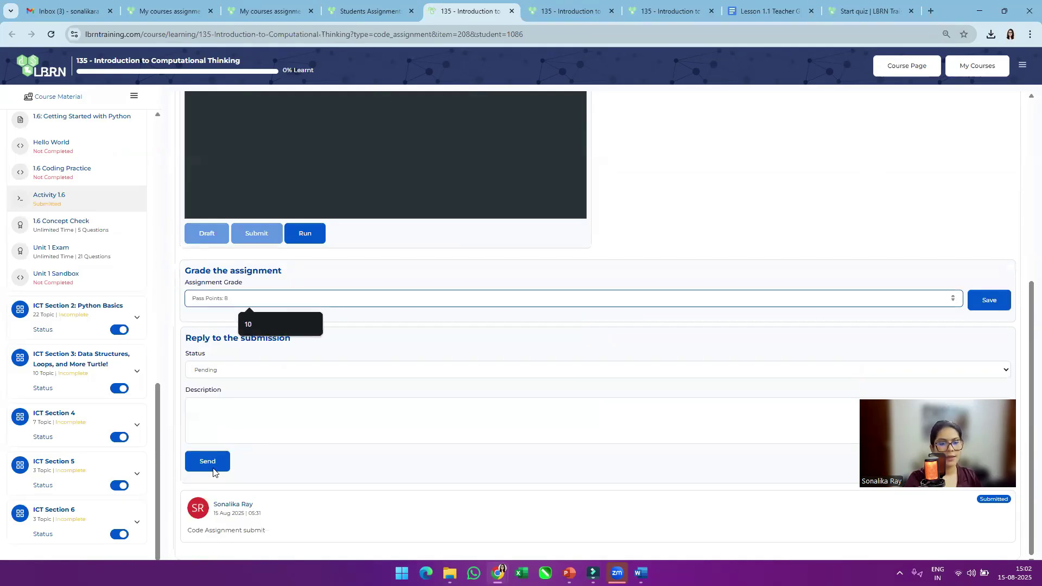
pyautogui.write('8')
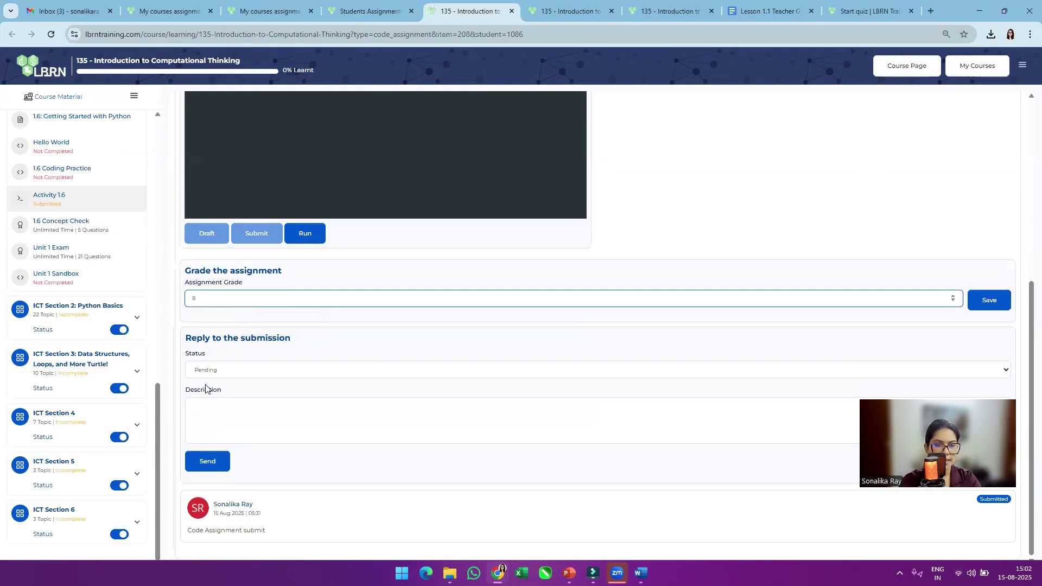
pyautogui.press('BackSpace')
pyautogui.write('10')
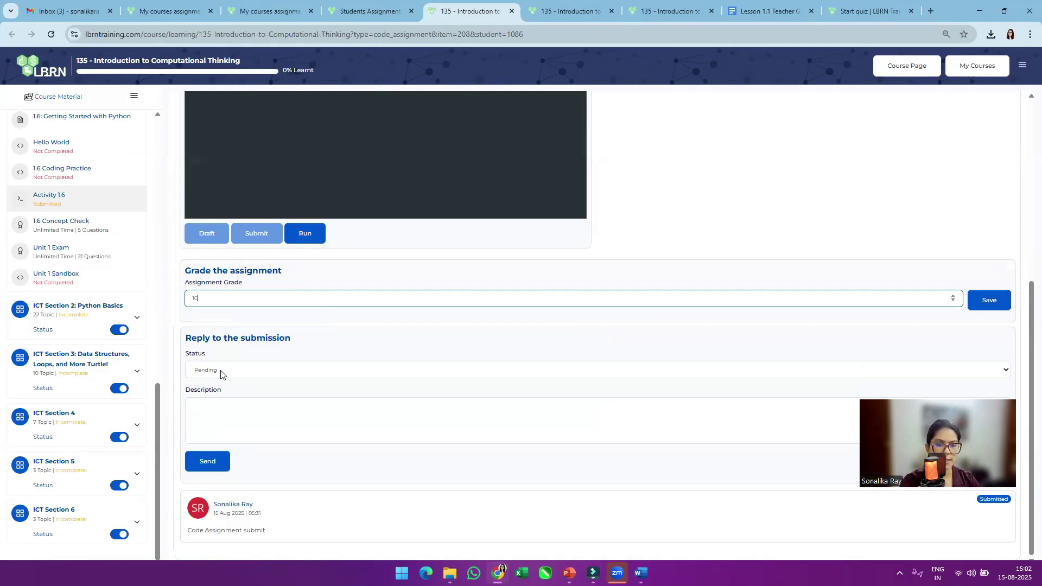
pyautogui.click(221, 369)
pyautogui.click(216, 398)
pyautogui.click(217, 460)
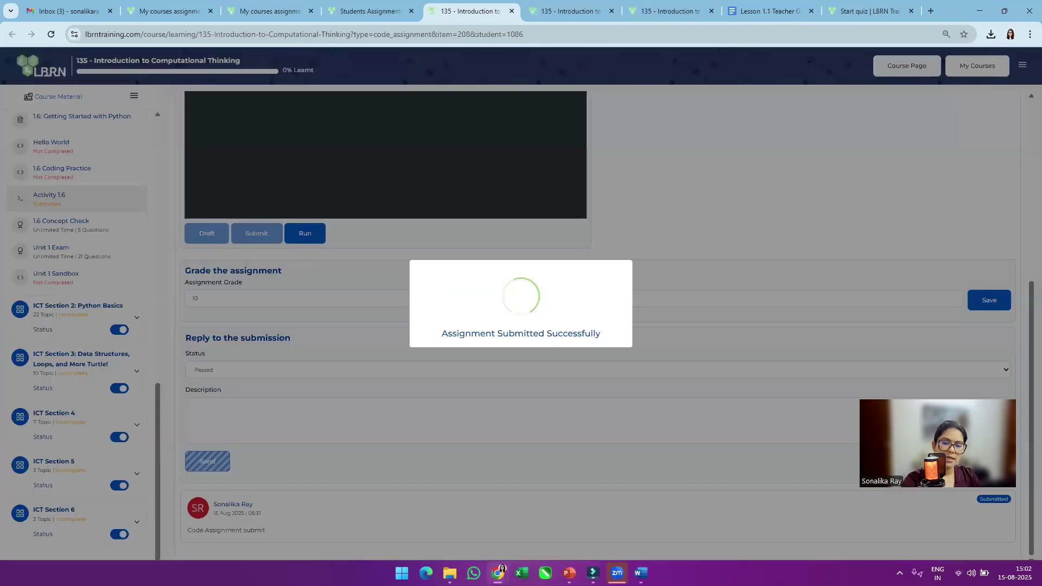
# Switch to the student's browser window and reload Activity 1.6 to check its review status
pyautogui.moveTo(498, 573)
pyautogui.click(501, 515)
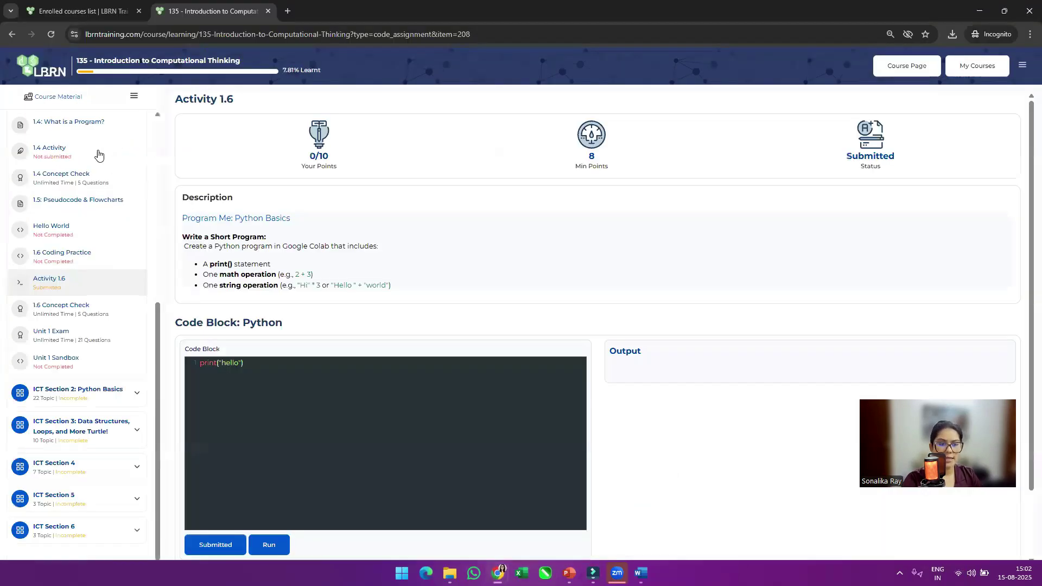
pyautogui.click(55, 39)
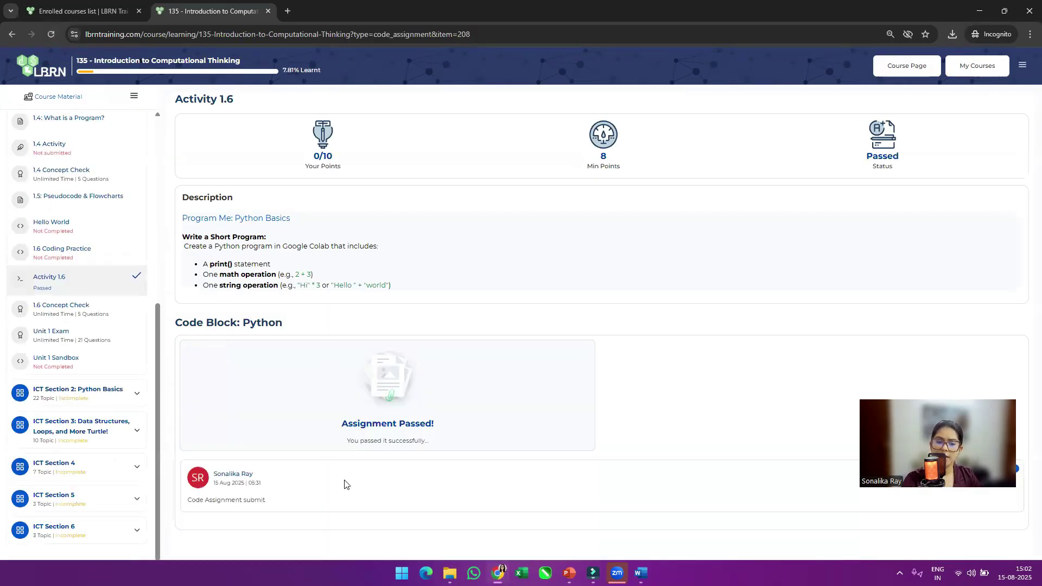
# Return to the facilitator's browser window and open the invited courses list from the assignments panel page
pyautogui.moveTo(497, 568)
pyautogui.click(612, 530)
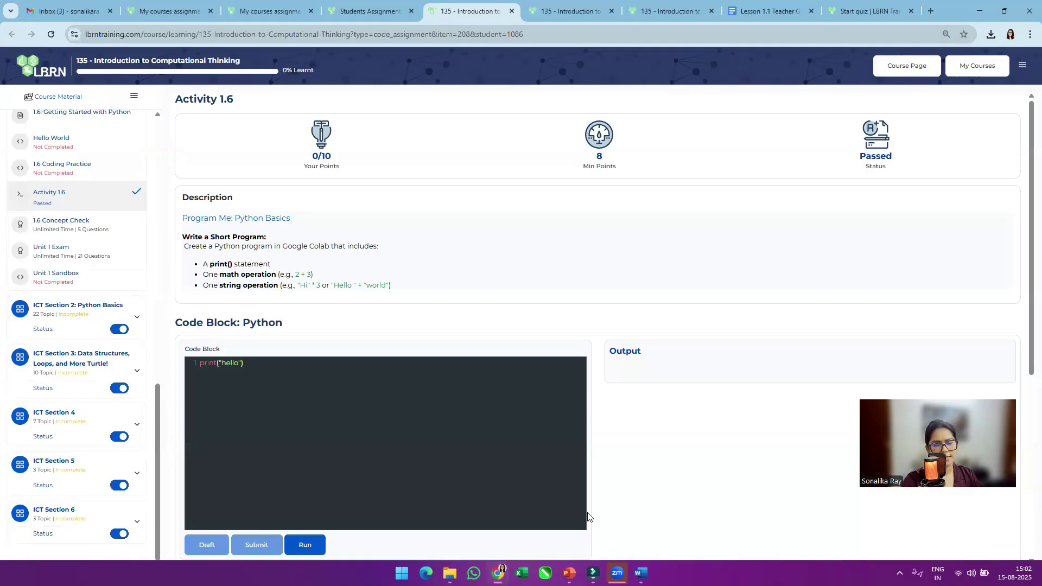
pyautogui.click(356, 5)
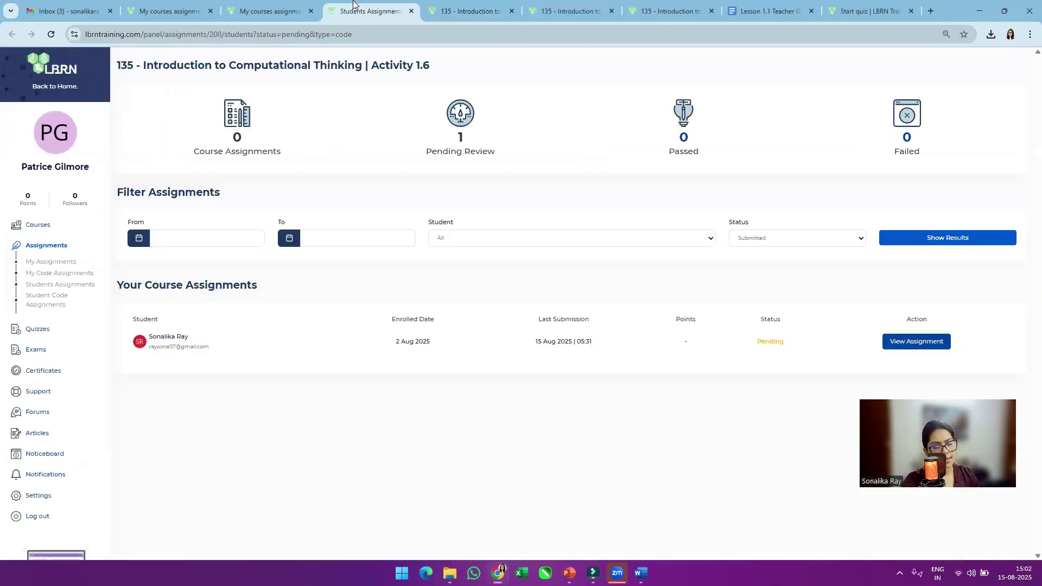
pyautogui.click(38, 225)
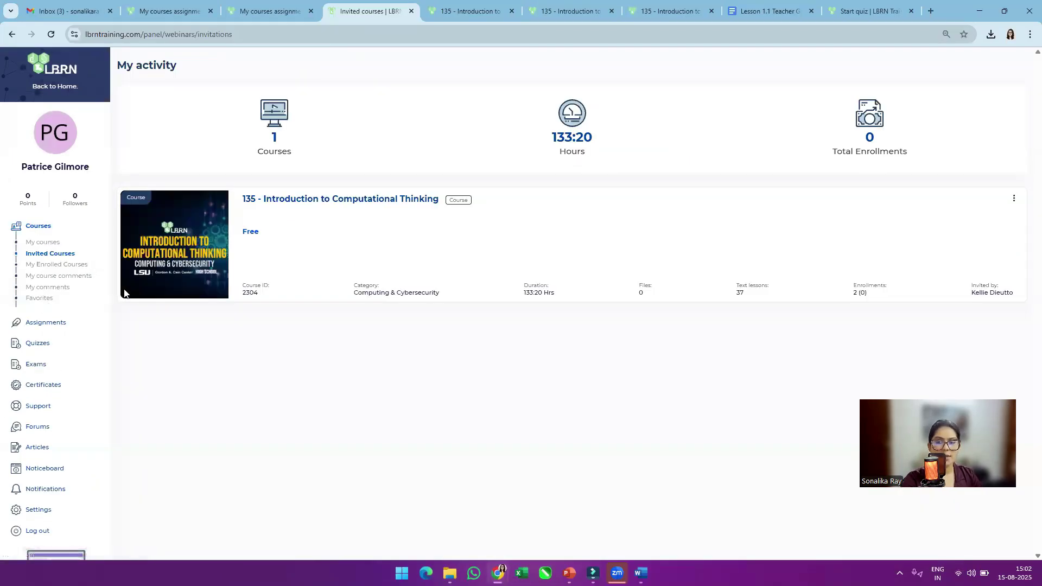
# Export the students list of 135 - Introduction to Computational Thinking and open the downloaded Students List (2).xlsx
pyautogui.click(1015, 200)
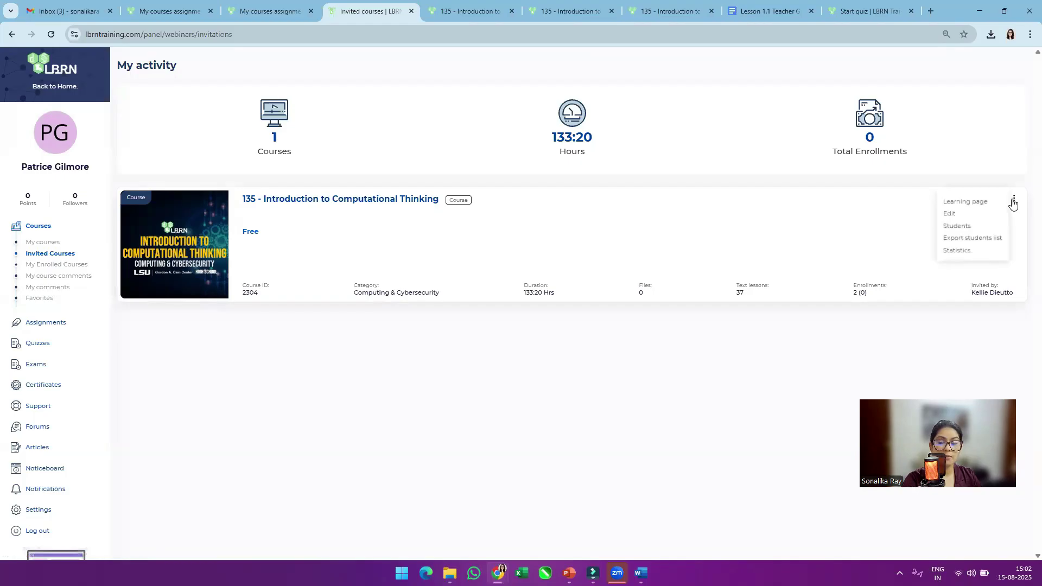
pyautogui.click(959, 243)
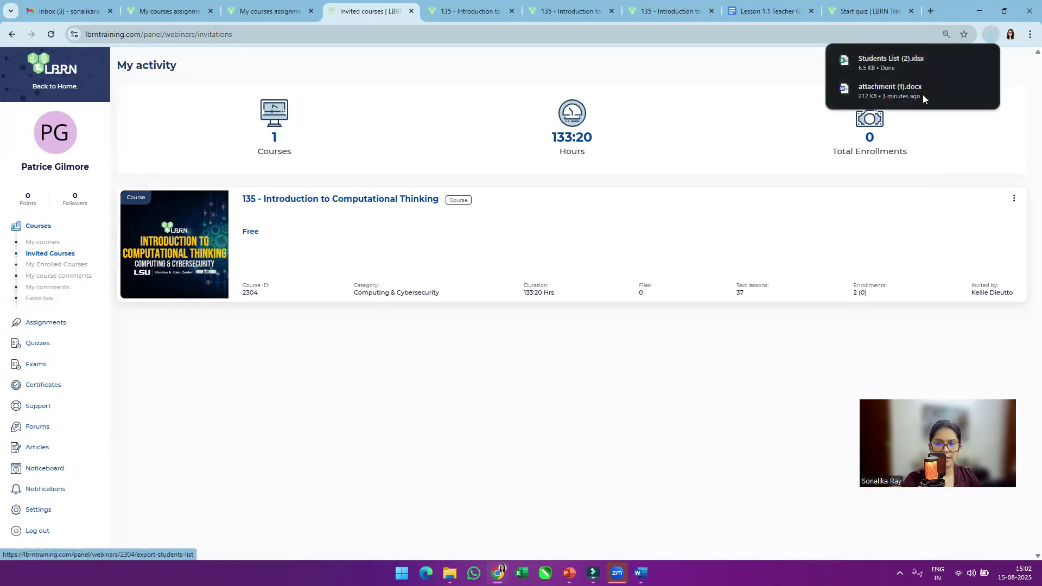
pyautogui.click(1013, 199)
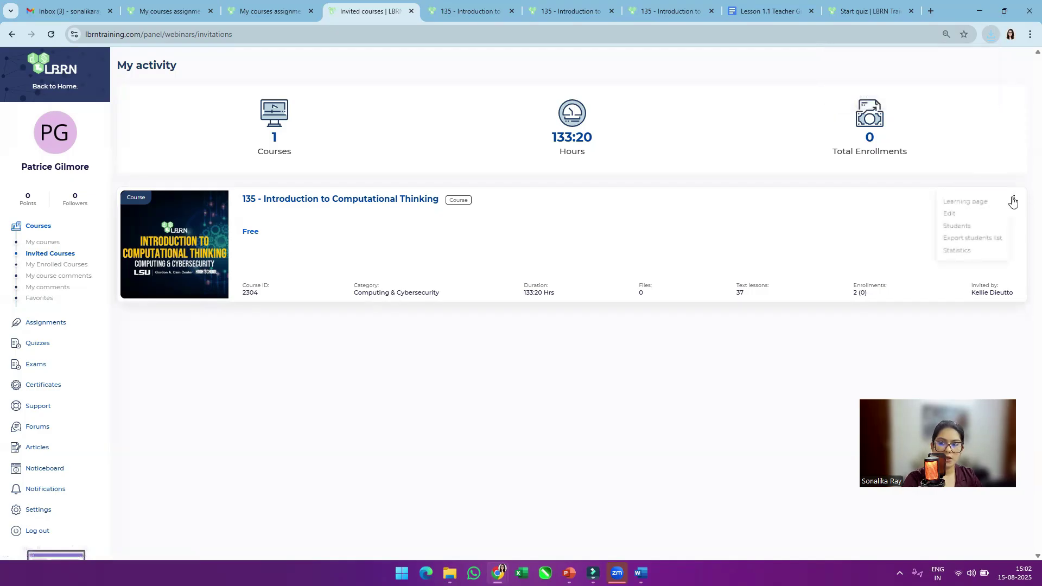
pyautogui.click(972, 239)
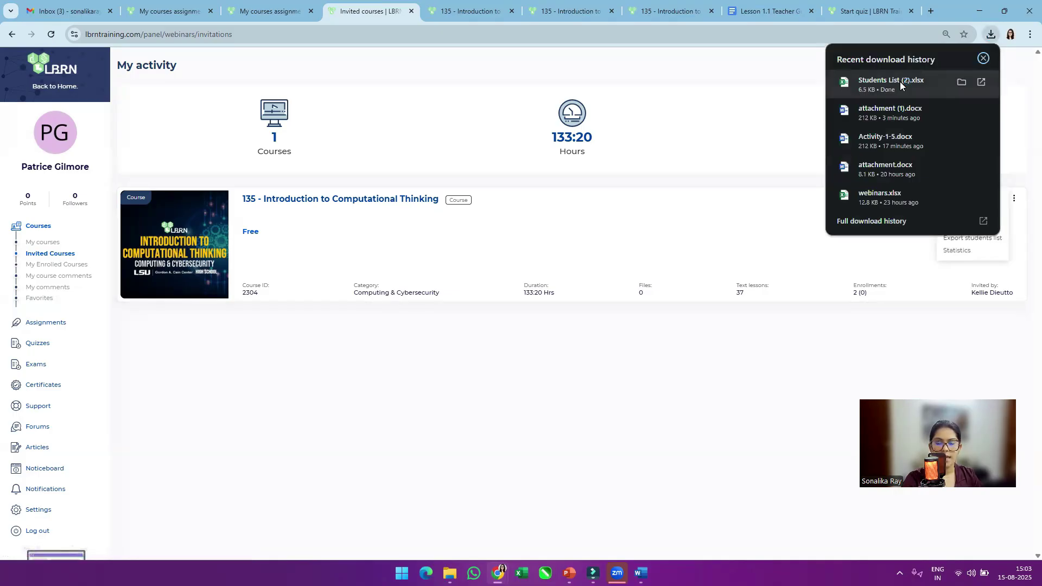
pyautogui.click(900, 82)
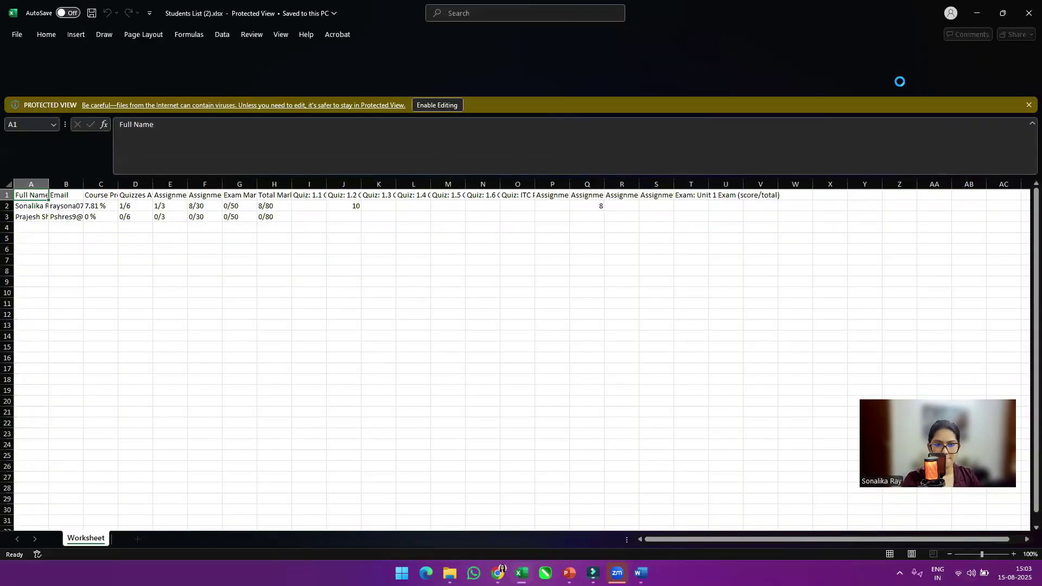
# Fit the width of all worksheet columns to their contents
pyautogui.click(57, 129)
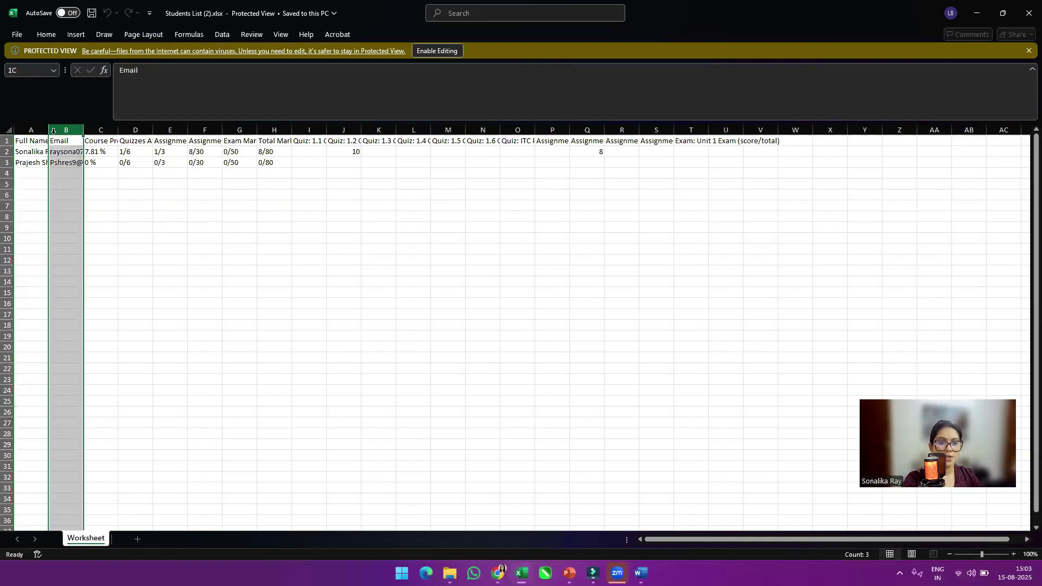
pyautogui.click(7, 129)
pyautogui.doubleClick(47, 129)
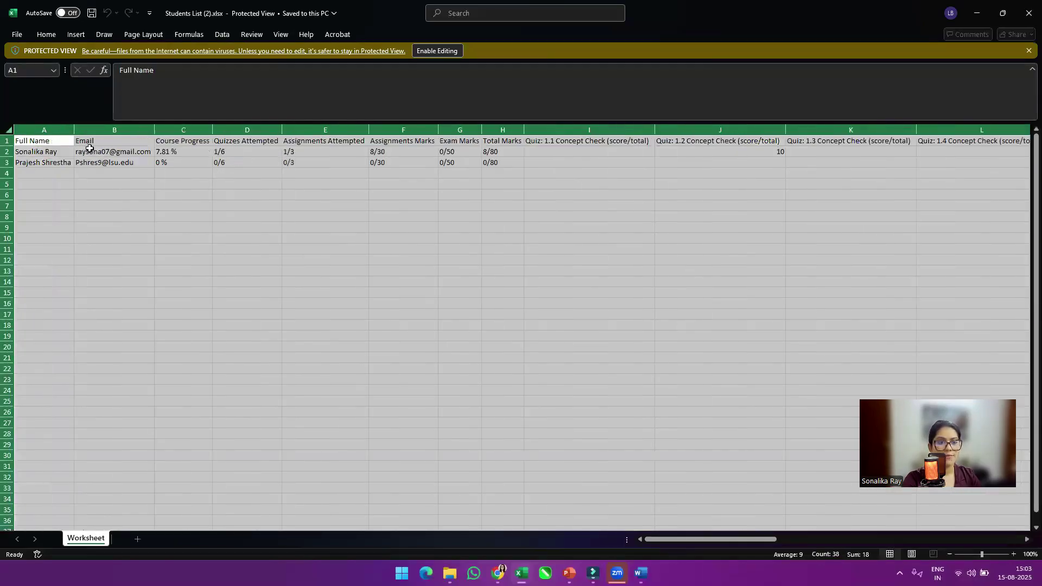
# Review the first student's course progress, quizzes and assignments attempted, assignment marks, exam marks and total marks in the worksheet
pyautogui.click(168, 159)
pyautogui.click(195, 151)
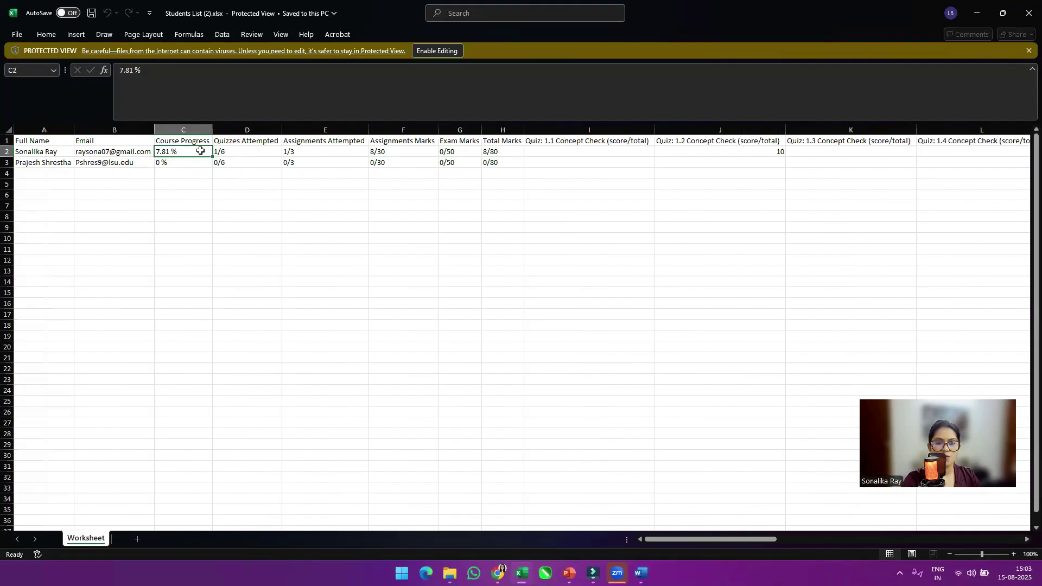
pyautogui.click(266, 150)
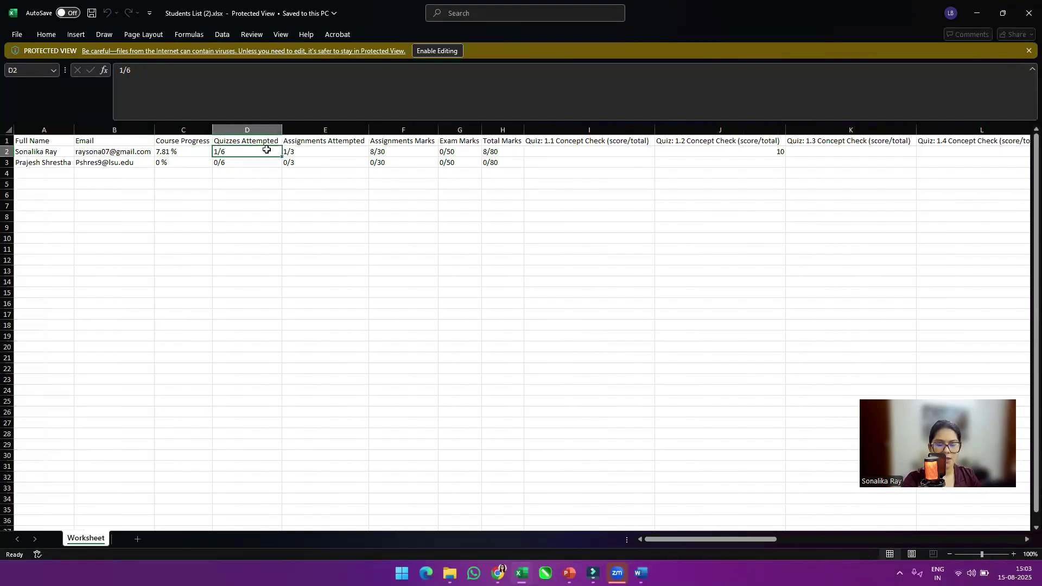
pyautogui.click(347, 157)
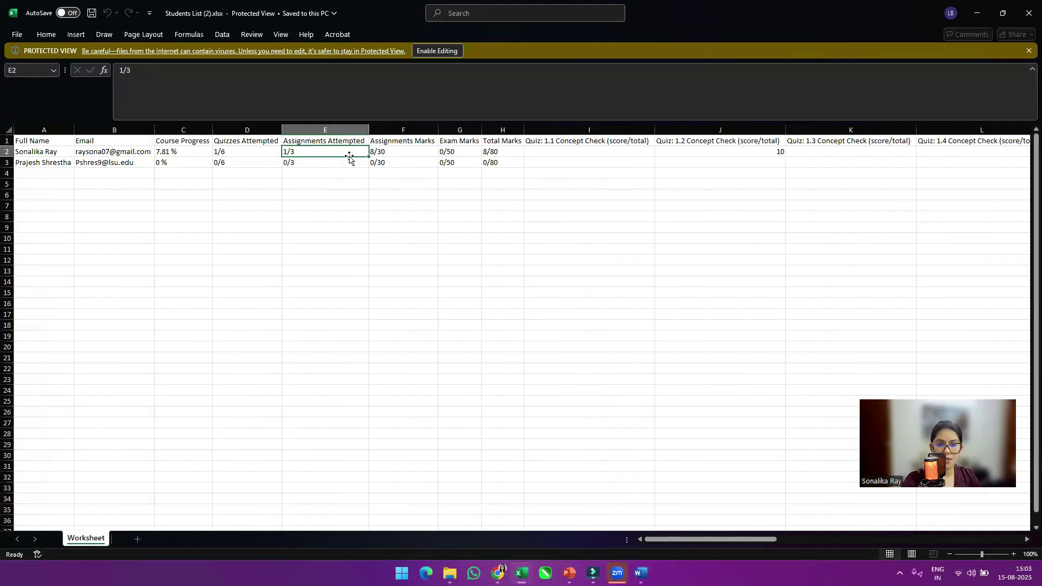
pyautogui.click(404, 153)
pyautogui.click(447, 153)
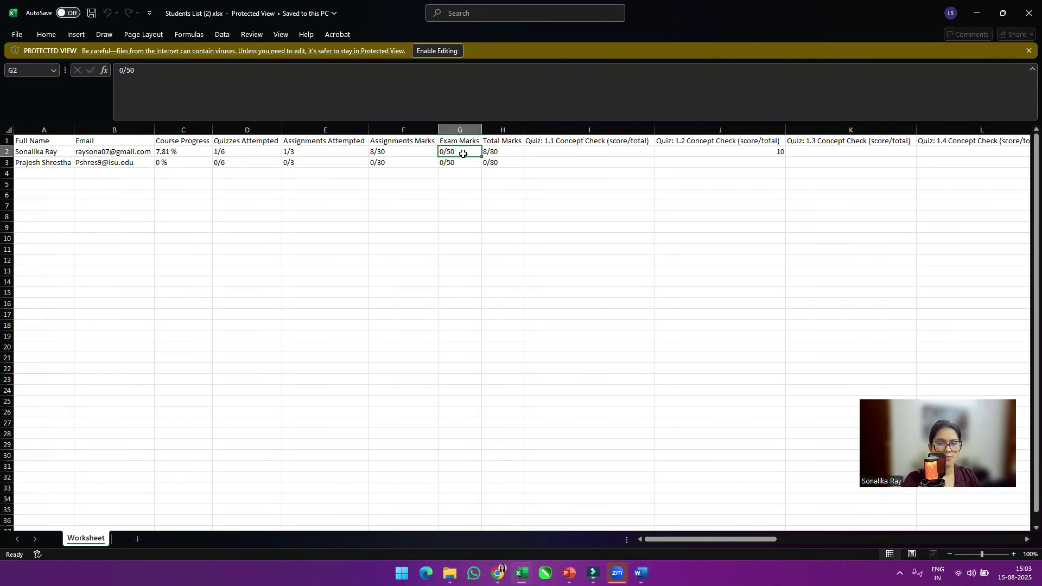
pyautogui.click(490, 151)
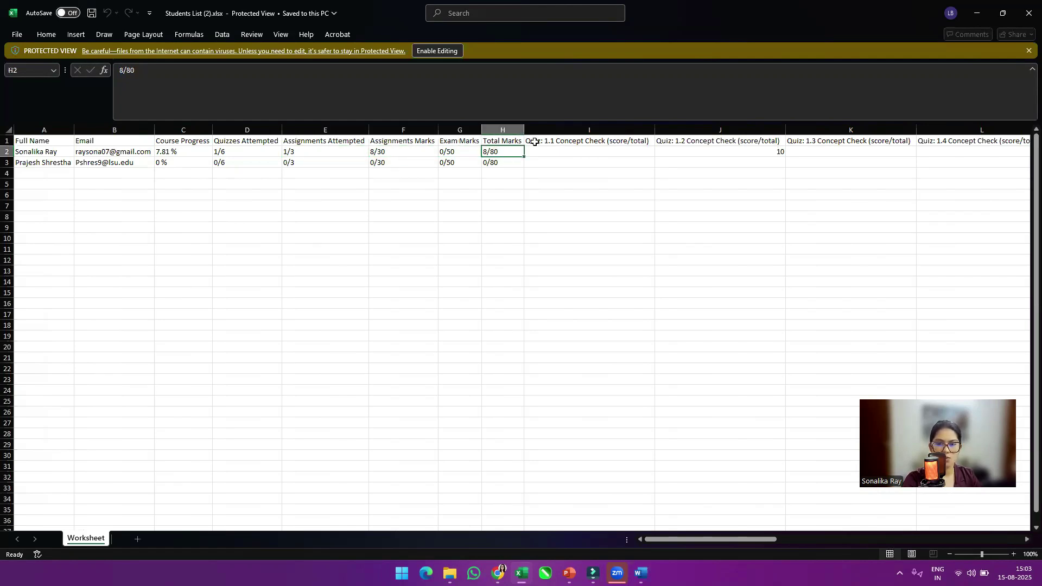
pyautogui.moveTo(665, 540); pyautogui.dragTo(419, 517)
# Switch back to the facilitator's browser window and open the statistics of 135 - Introduction to Computational Thinking
pyautogui.moveTo(498, 573)
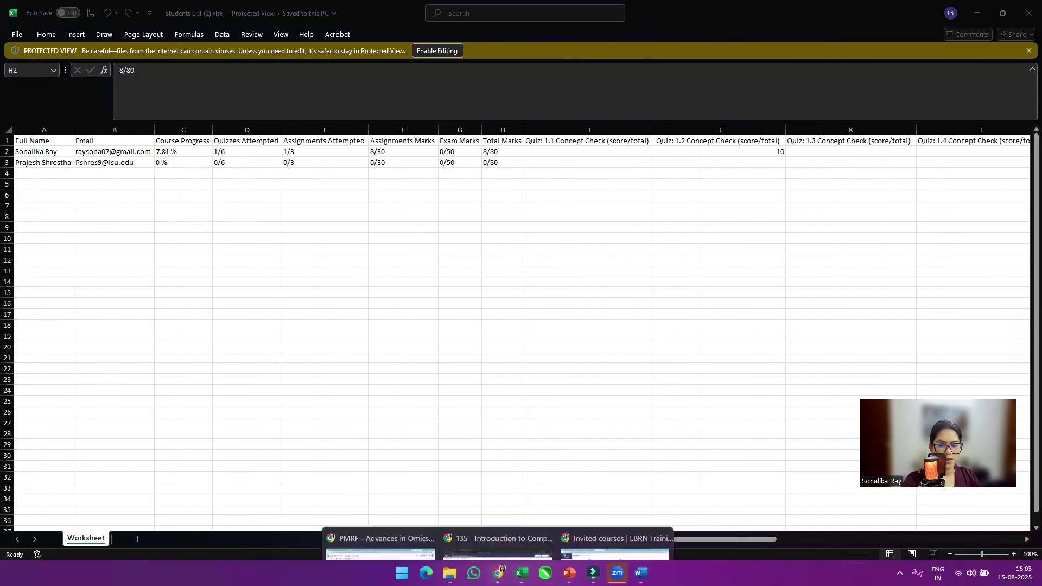
pyautogui.click(593, 515)
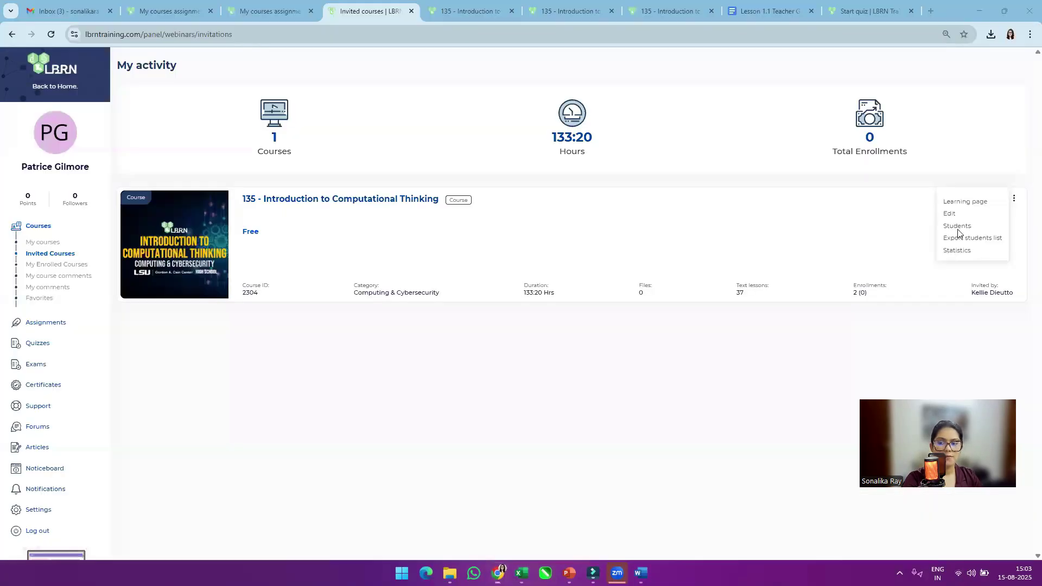
pyautogui.click(963, 249)
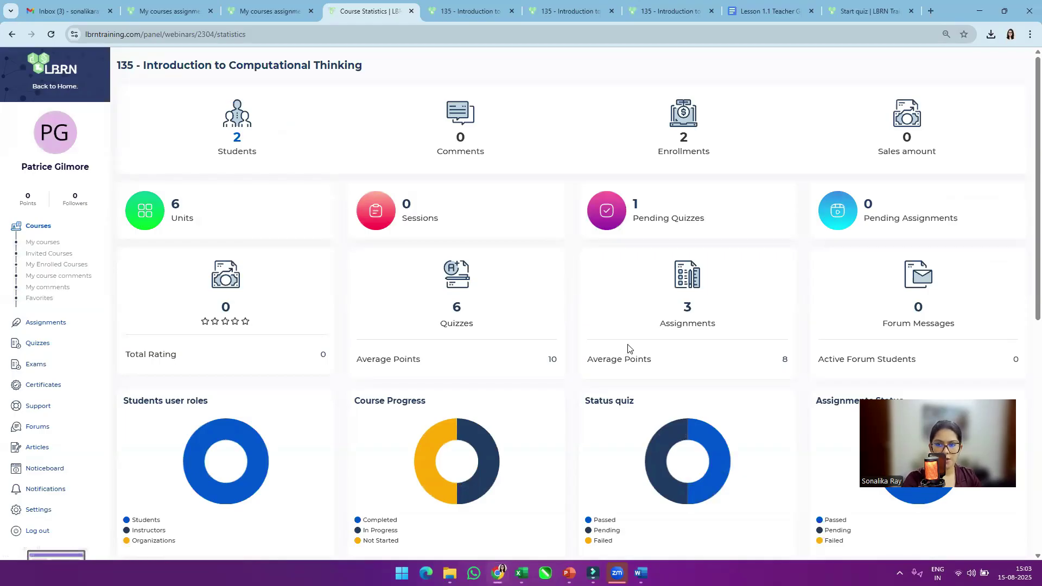
# Examine the course progress, quiz status and assignment status charts, the enrollment and progress graphs, and the Students List
pyautogui.scroll(-4, 628, 348)
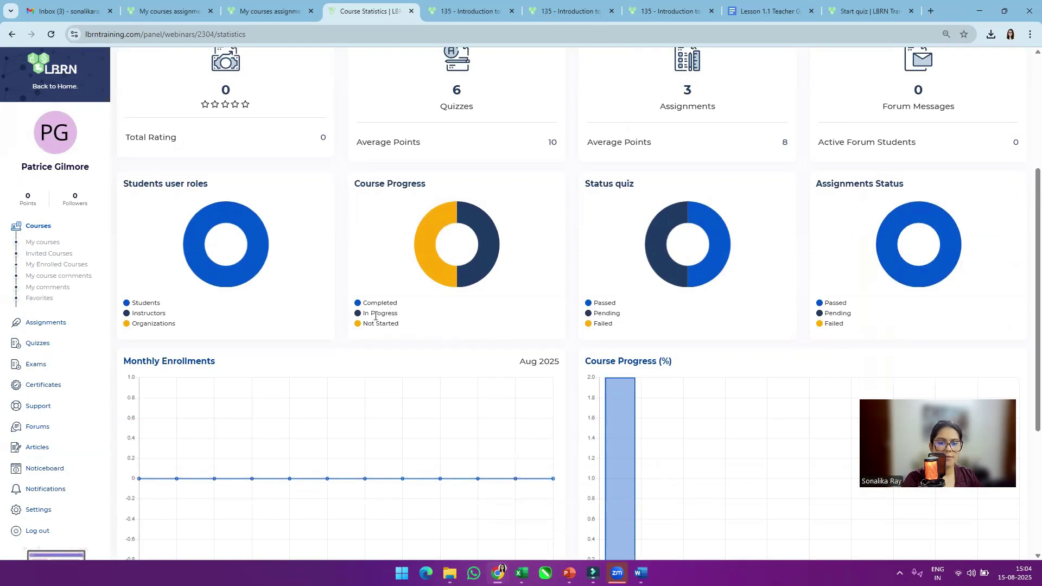
pyautogui.tripleClick(386, 313)
pyautogui.click(381, 324)
pyautogui.moveTo(380, 324); pyautogui.dragTo(400, 325)
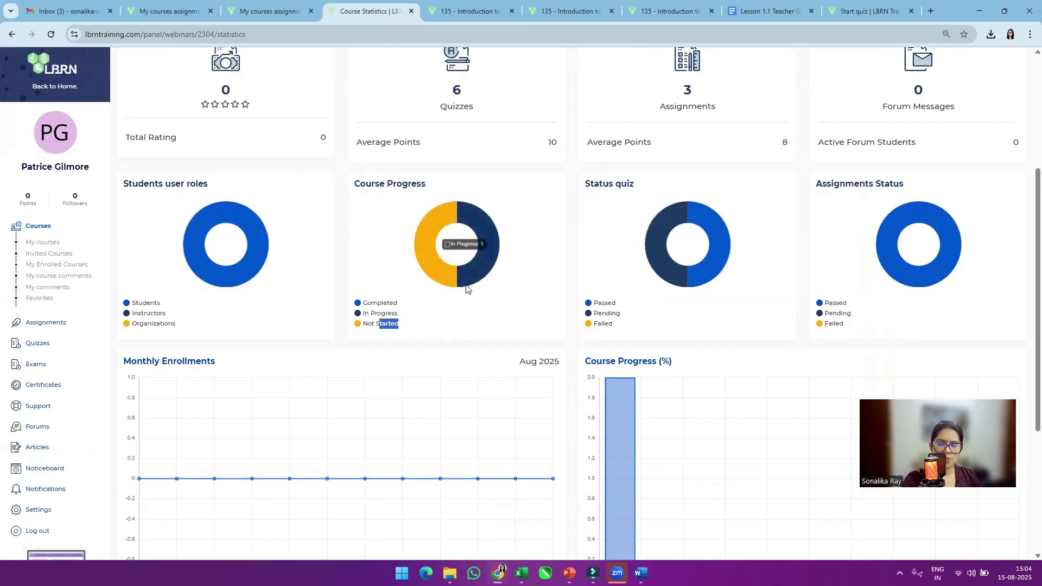
pyautogui.moveTo(445, 207)
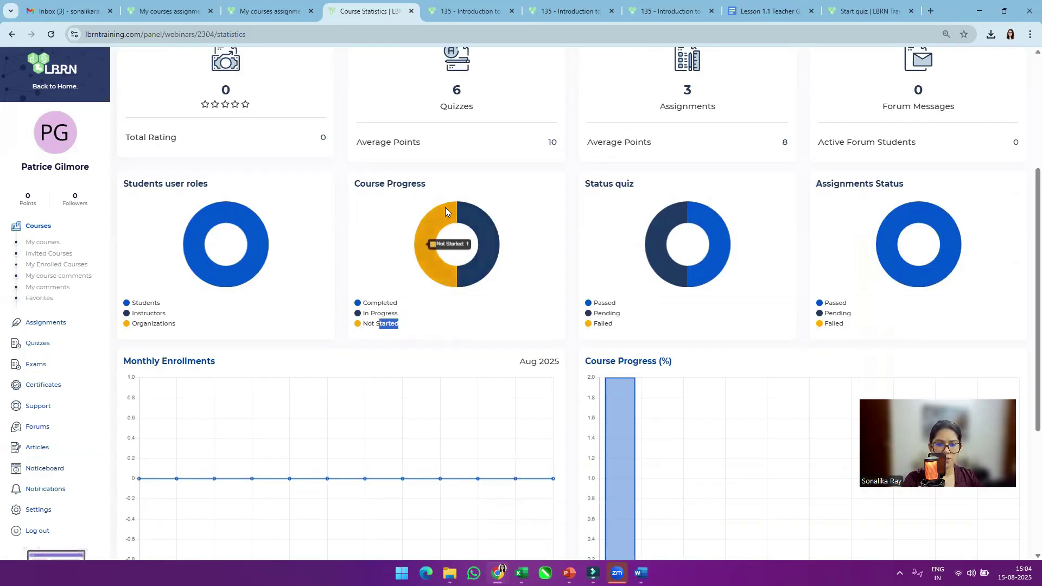
pyautogui.moveTo(652, 228)
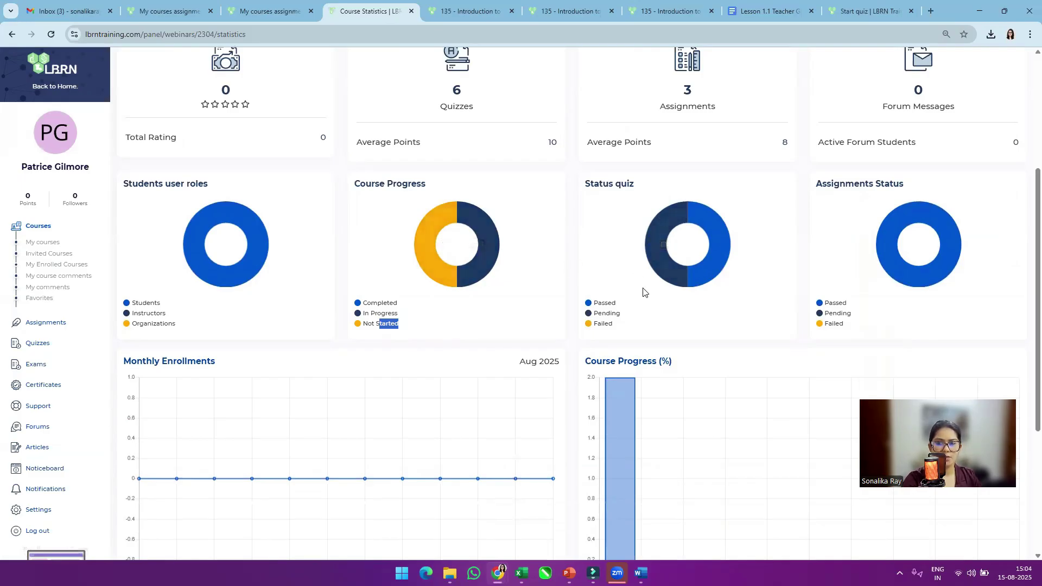
pyautogui.scroll(-3, 895, 255)
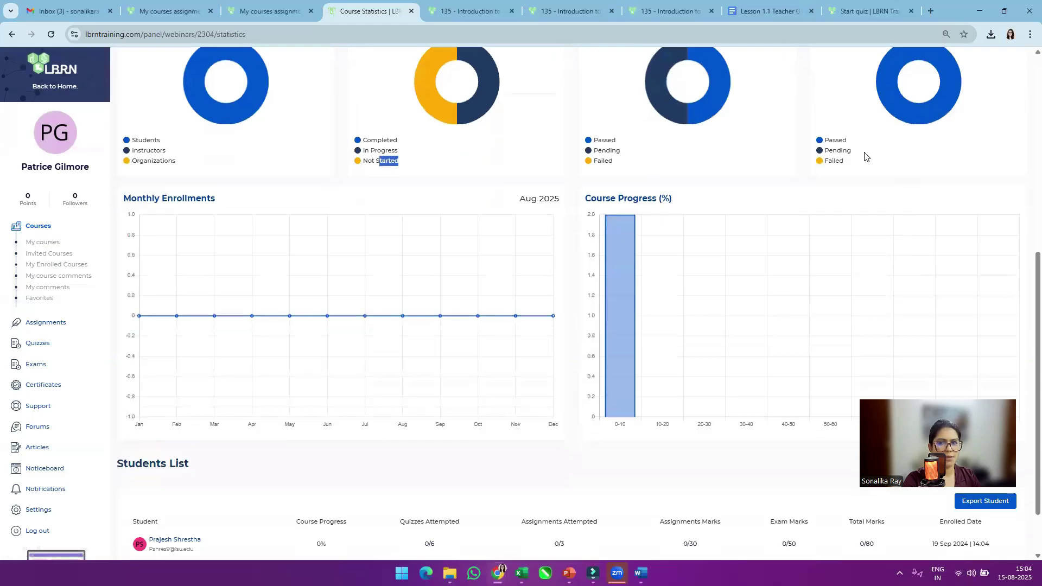
pyautogui.scroll(1, 868, 163)
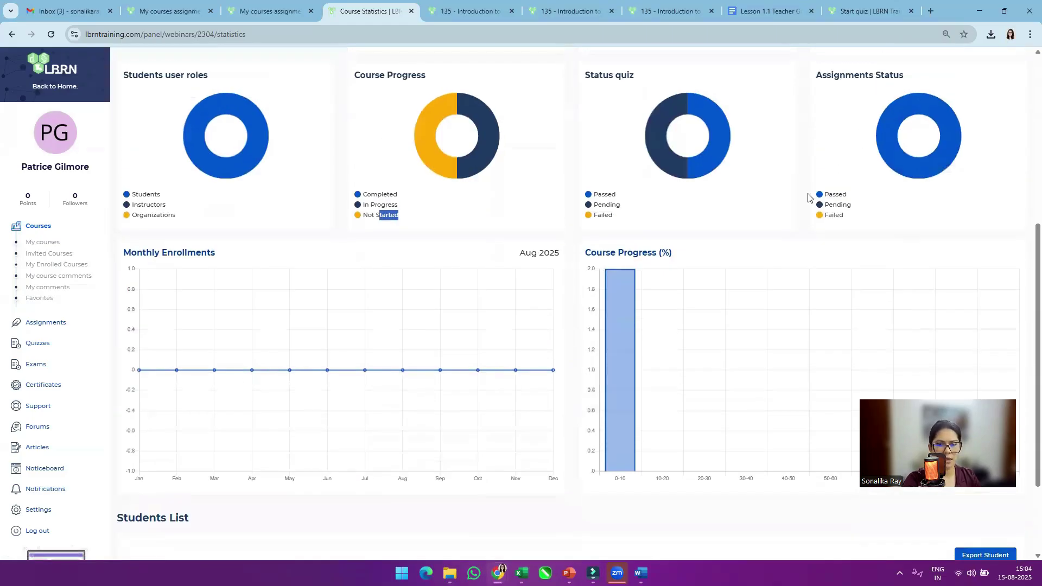
pyautogui.scroll(-2, 795, 217)
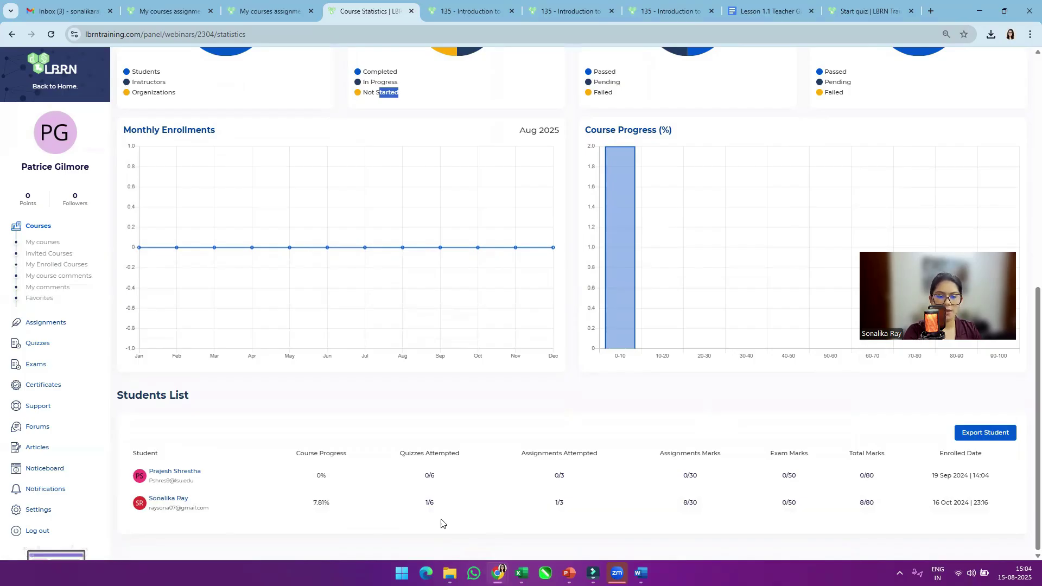
# Export the student data from the statistics page's Students List and go back to the invited courses
pyautogui.click(1004, 434)
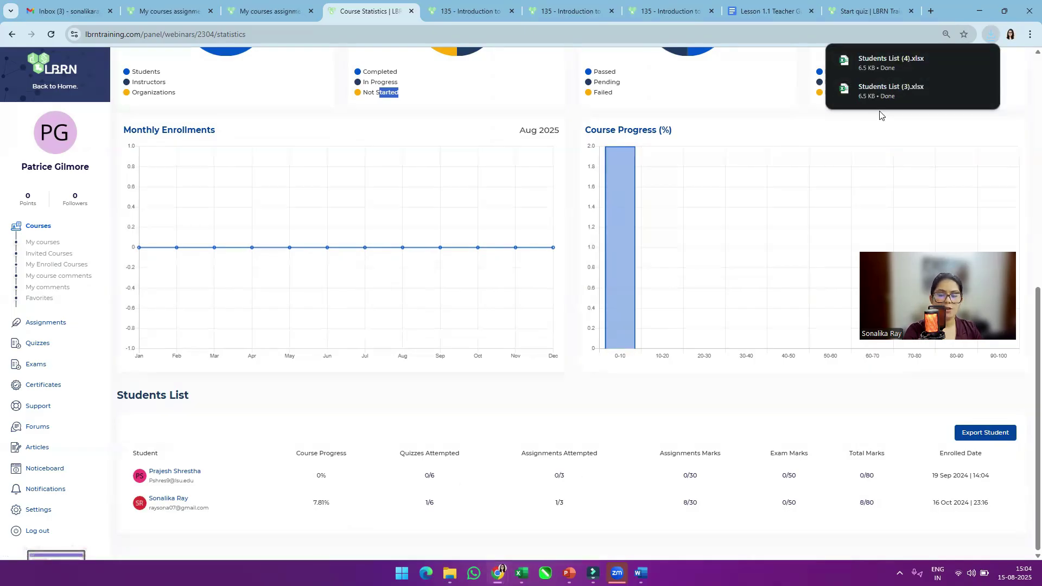
pyautogui.click(700, 432)
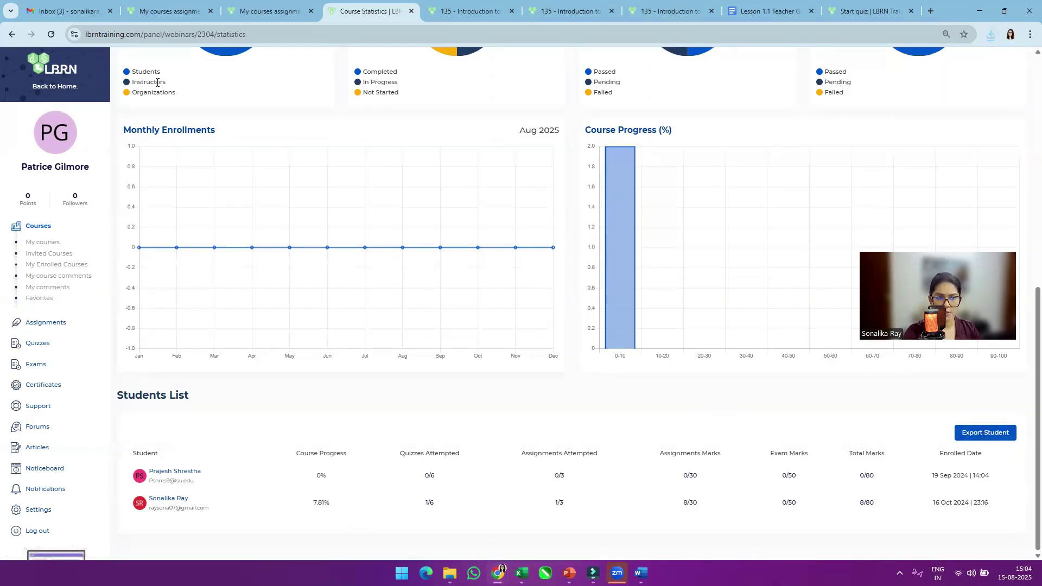
pyautogui.click(17, 36)
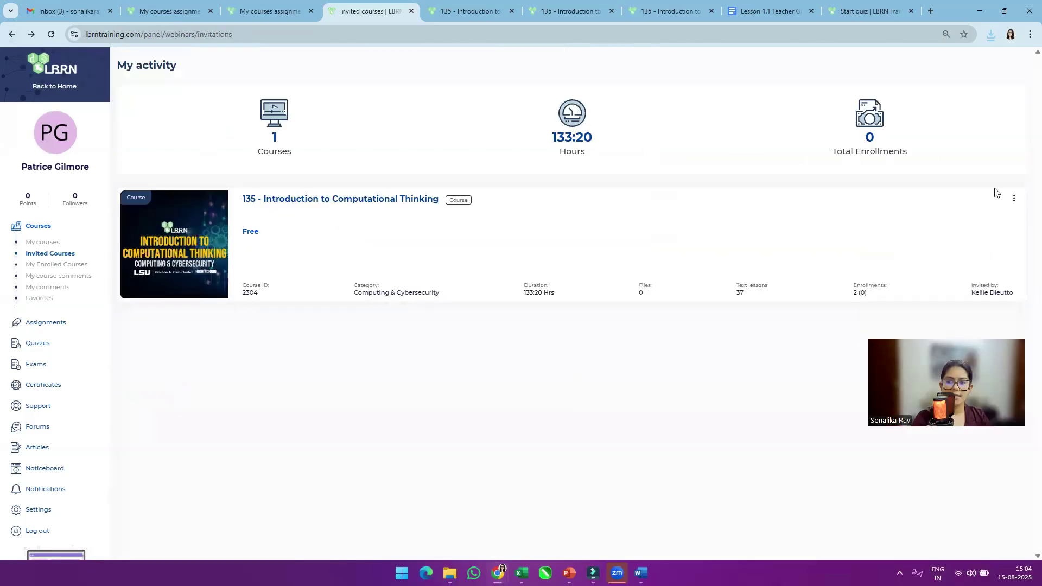
# Open the students page of 135 - Introduction to Computational Thinking from the invited courses, including a return and reopening
pyautogui.click(1014, 199)
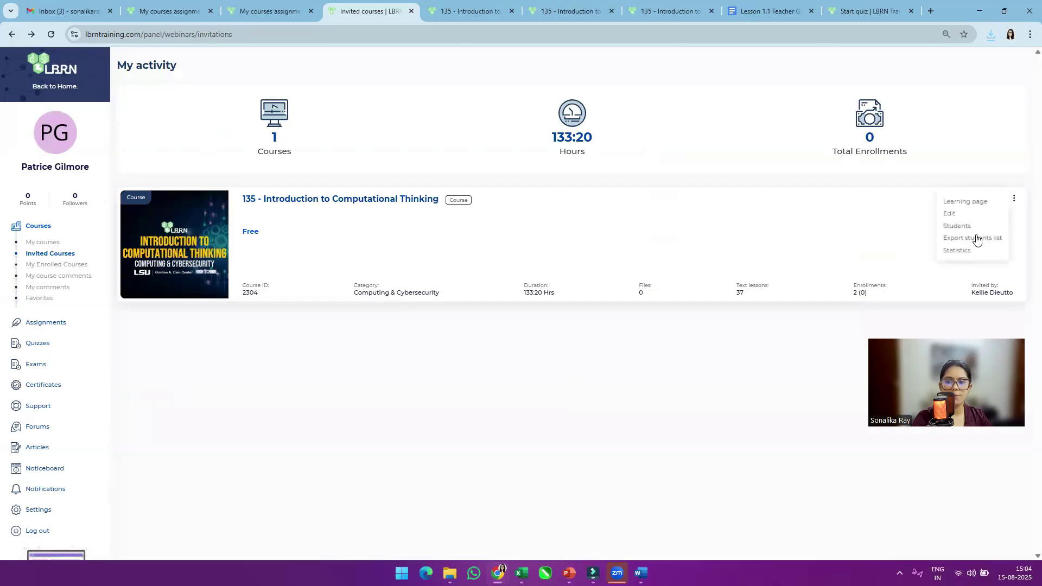
pyautogui.click(958, 226)
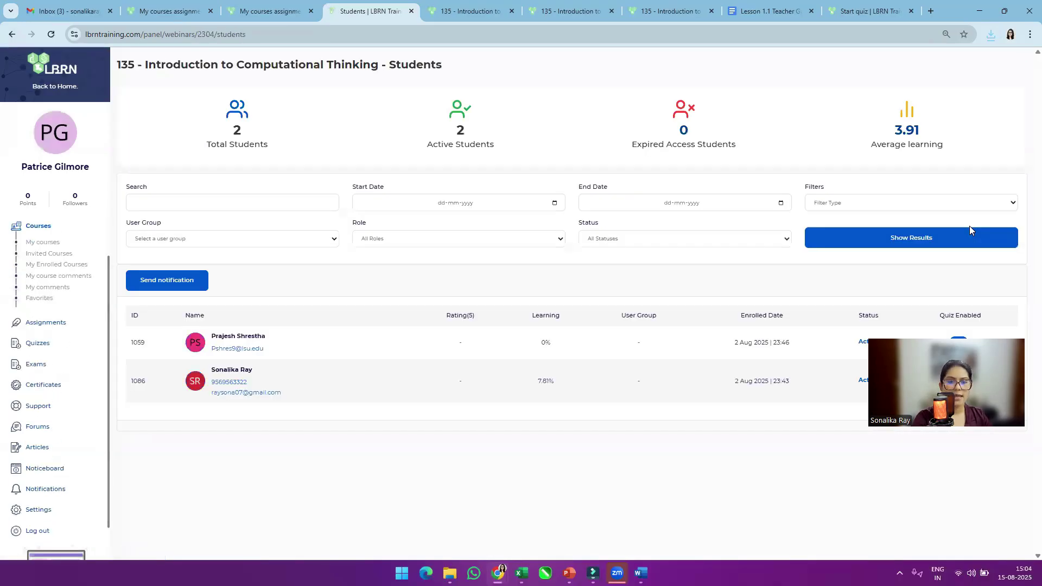
pyautogui.click(10, 34)
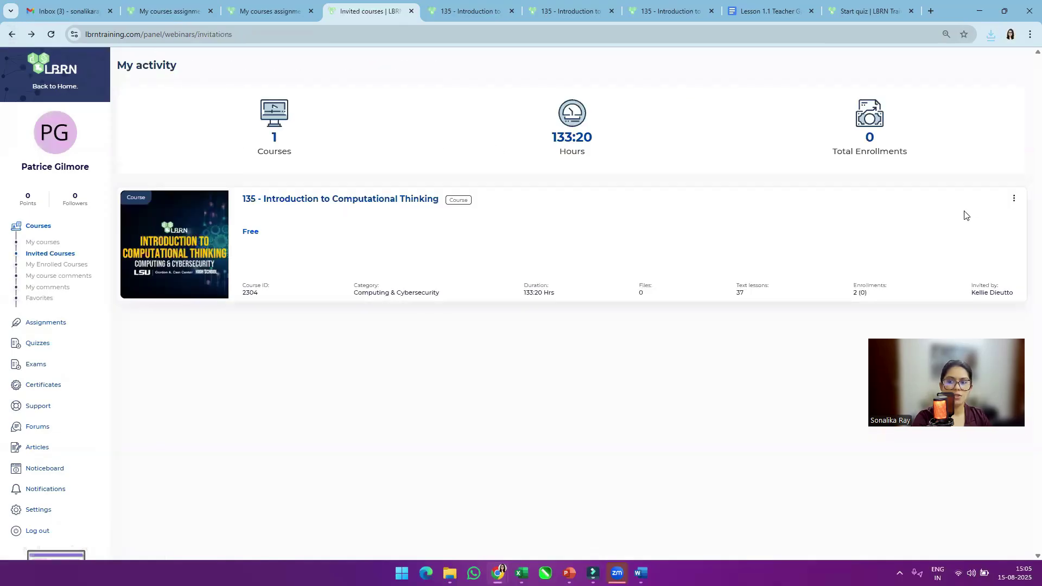
pyautogui.click(1015, 201)
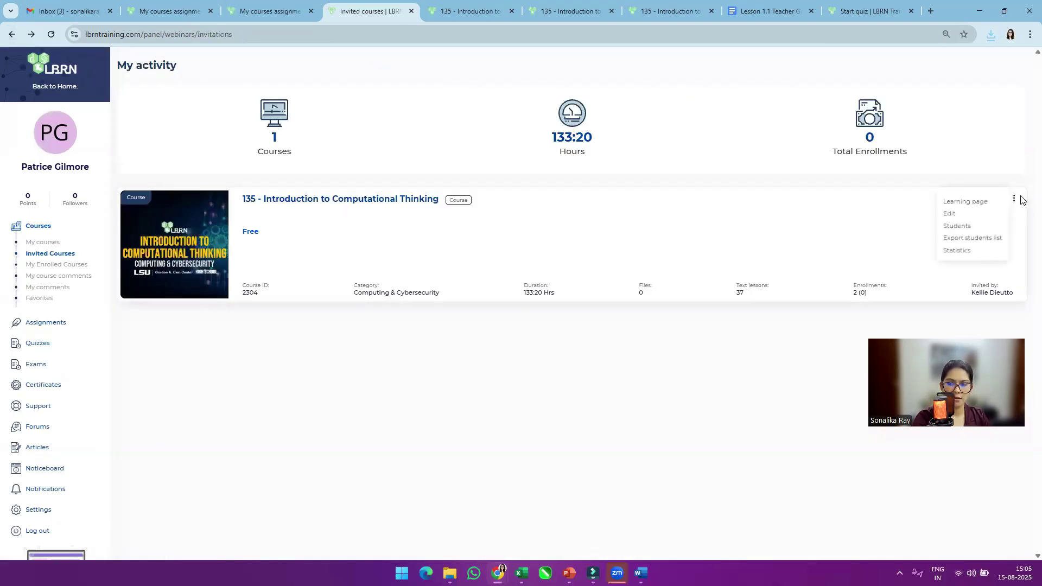
pyautogui.click(957, 227)
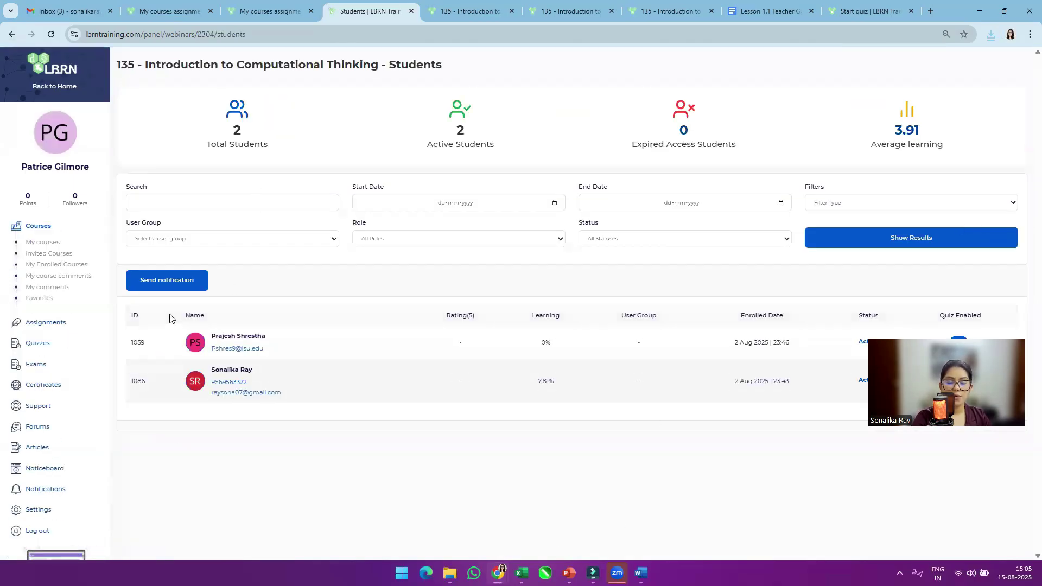
# Open the notification form for the course's students, check its title and message fields, and return to the invited courses without sending
pyautogui.click(185, 286)
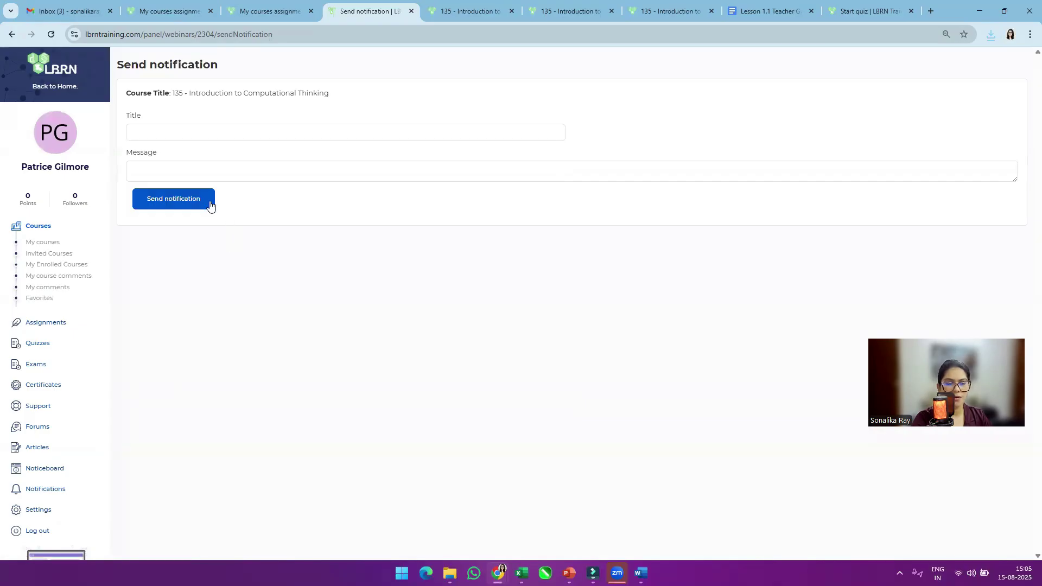
pyautogui.click(165, 167)
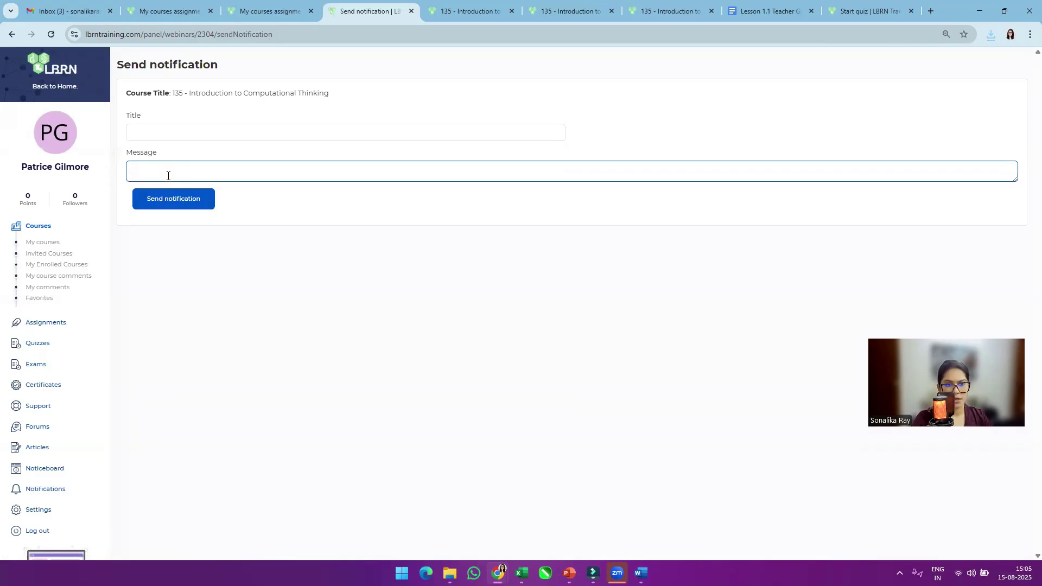
pyautogui.click(174, 136)
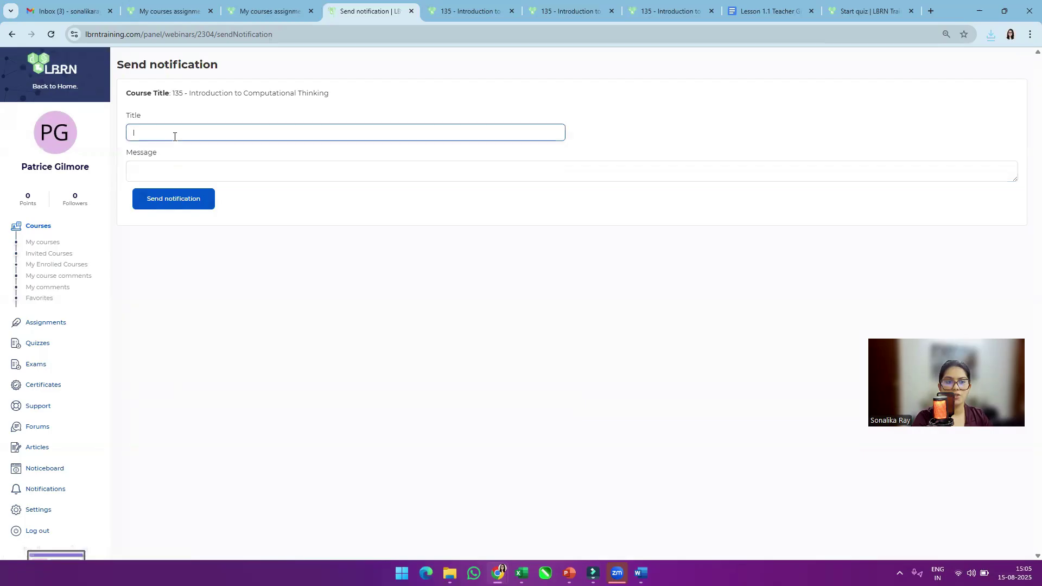
pyautogui.click(12, 36)
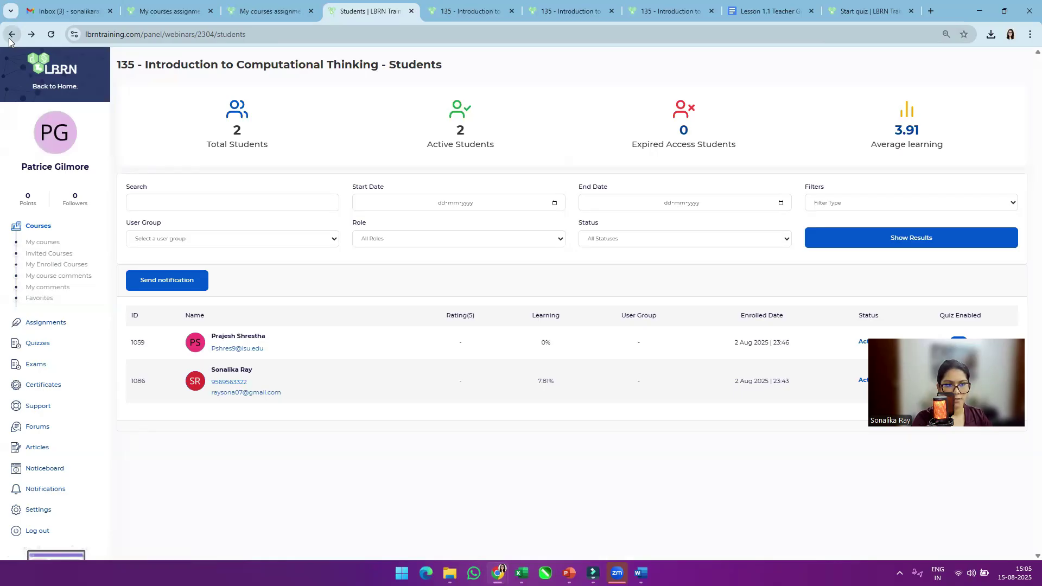
pyautogui.click(10, 38)
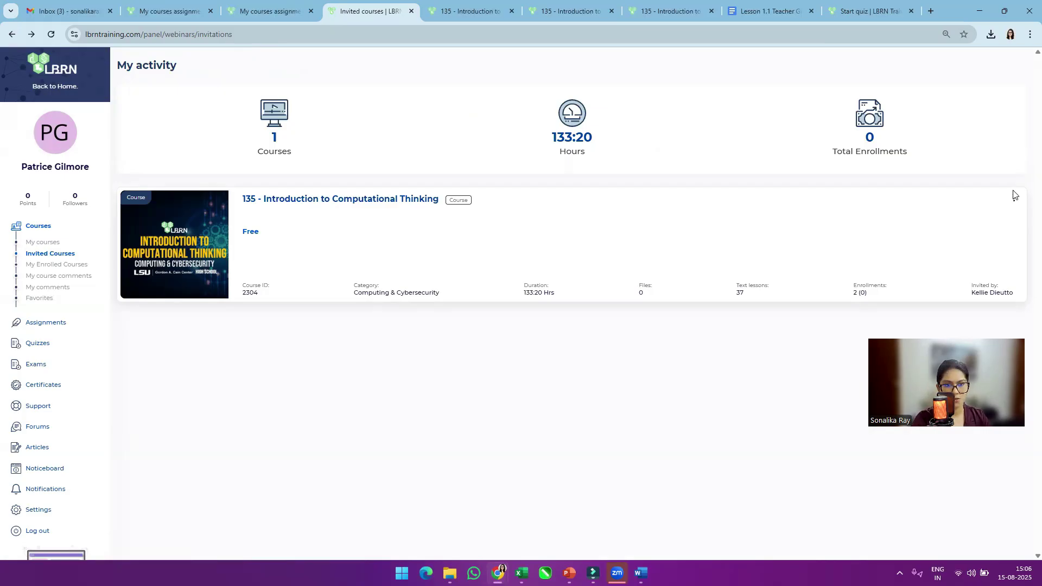
# Review the quizzes list, the students' quiz results and the facilitator's own quiz results
pyautogui.click(38, 343)
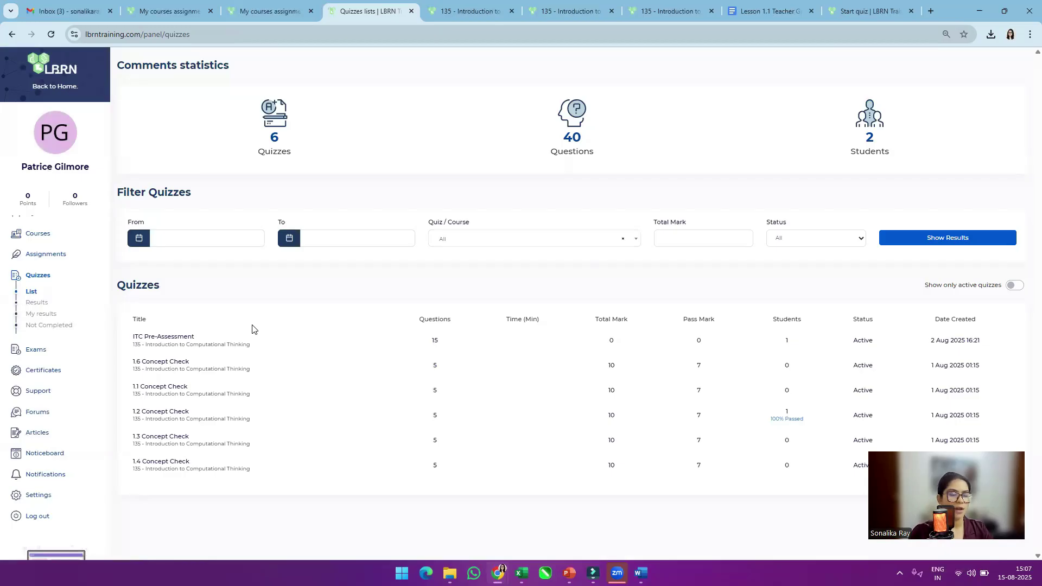
pyautogui.click(44, 304)
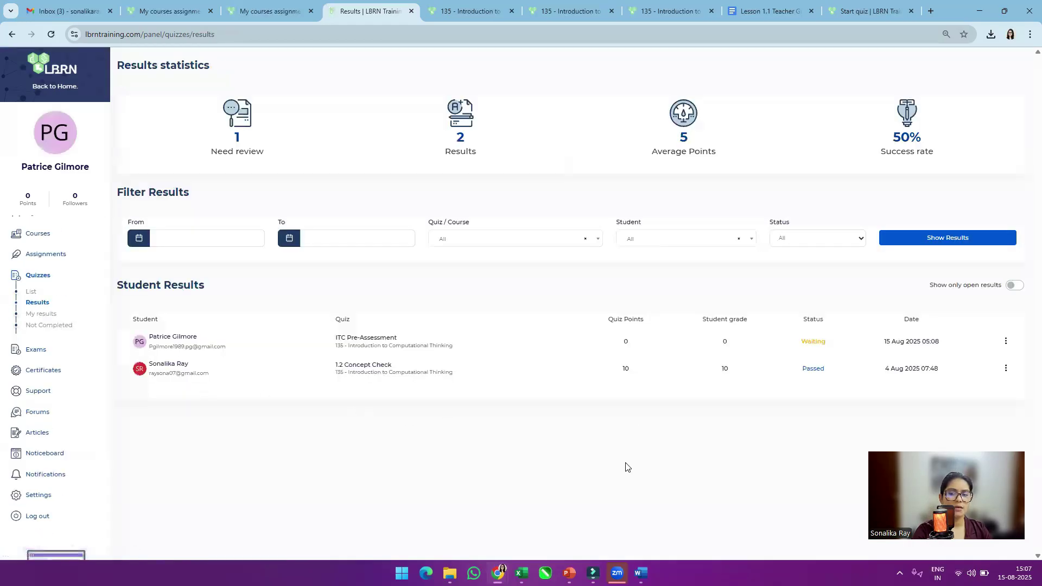
pyautogui.click(32, 317)
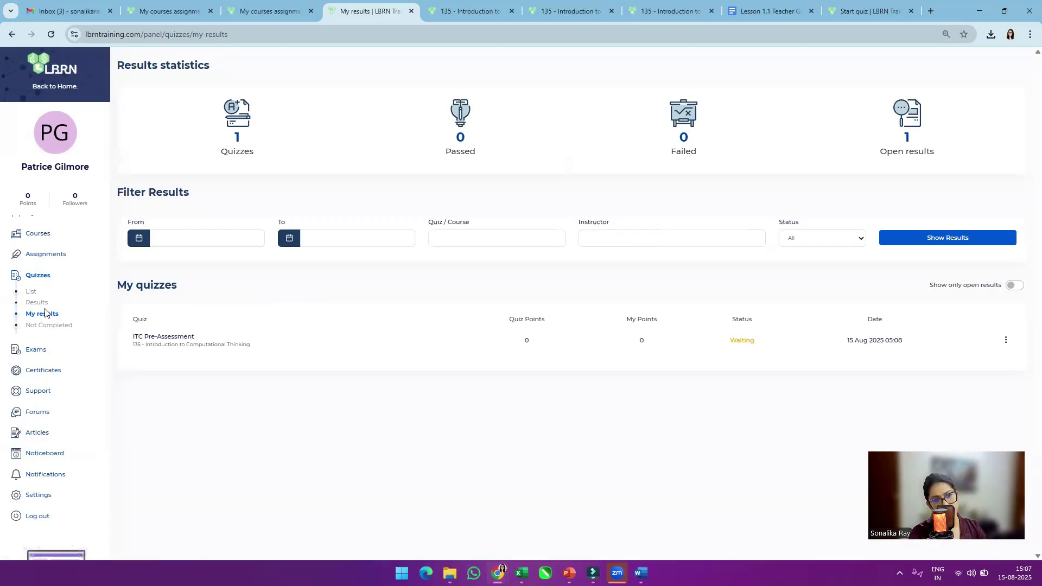
pyautogui.scroll(1, 48, 306)
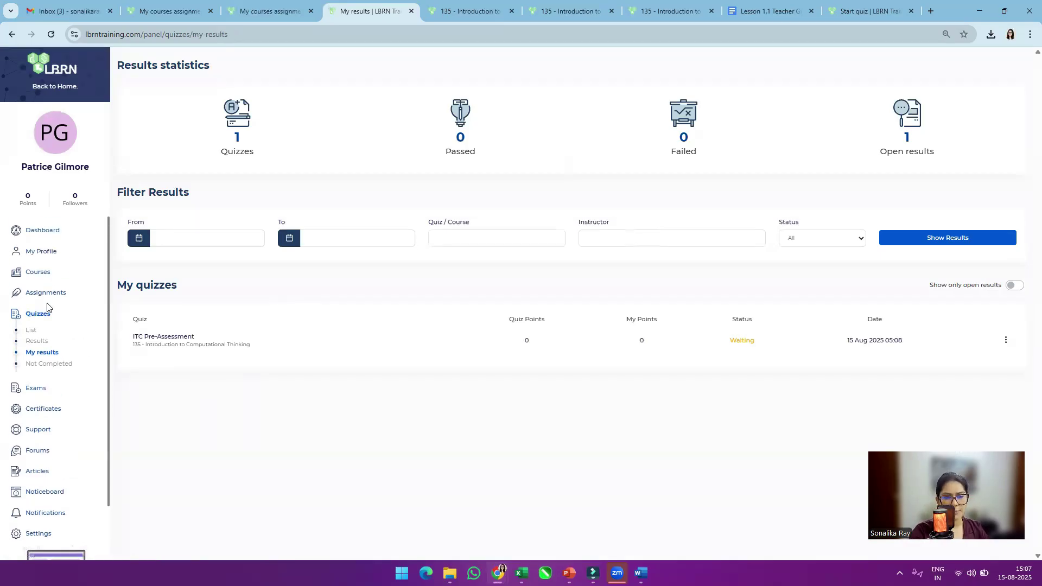